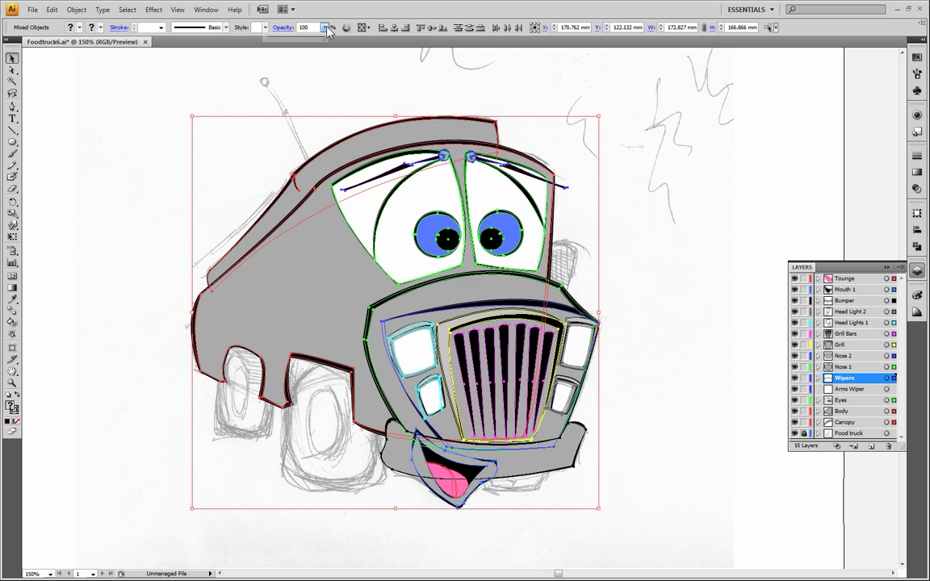
- Lower the opacity of all selected truck artwork to 21% so the sketch underneath can be traced
left_click_drag(324, 37, 280, 45)
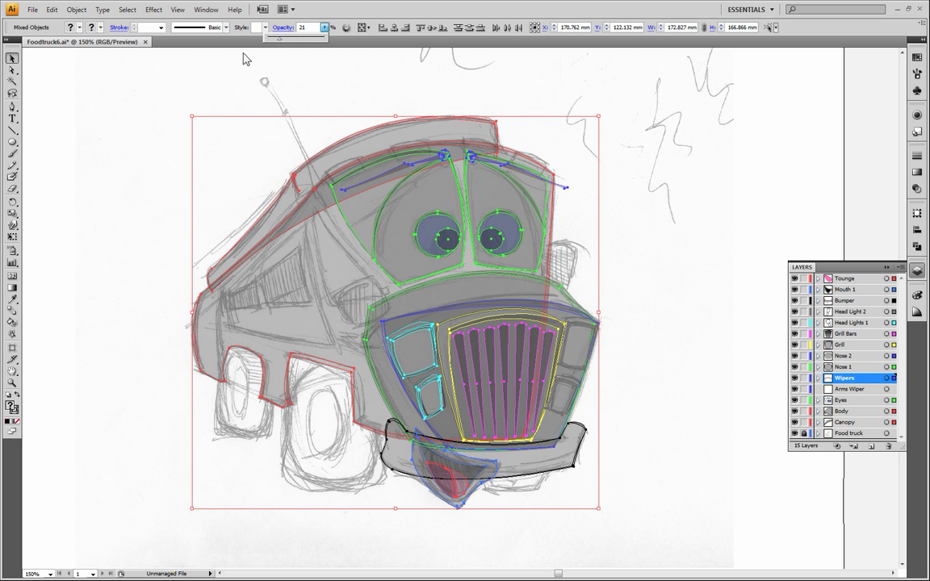
left_click(175, 94)
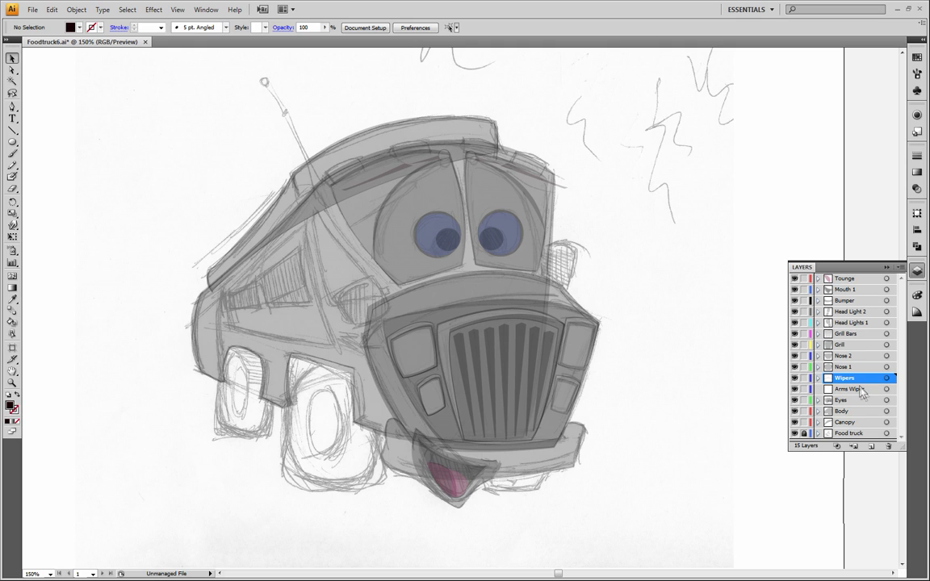
- Delete the empty Arms Wiper layer
left_click(849, 412)
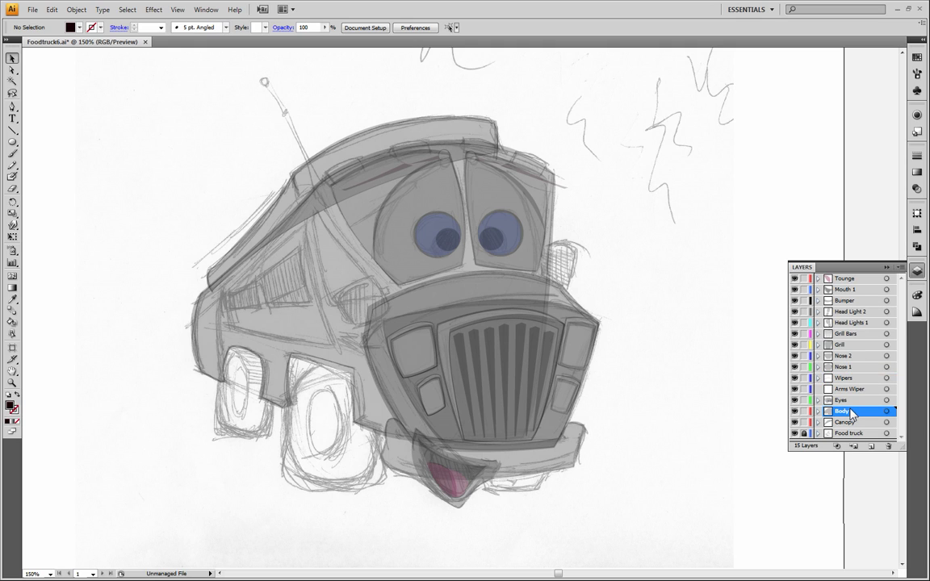
left_click(852, 402)
left_click(852, 391)
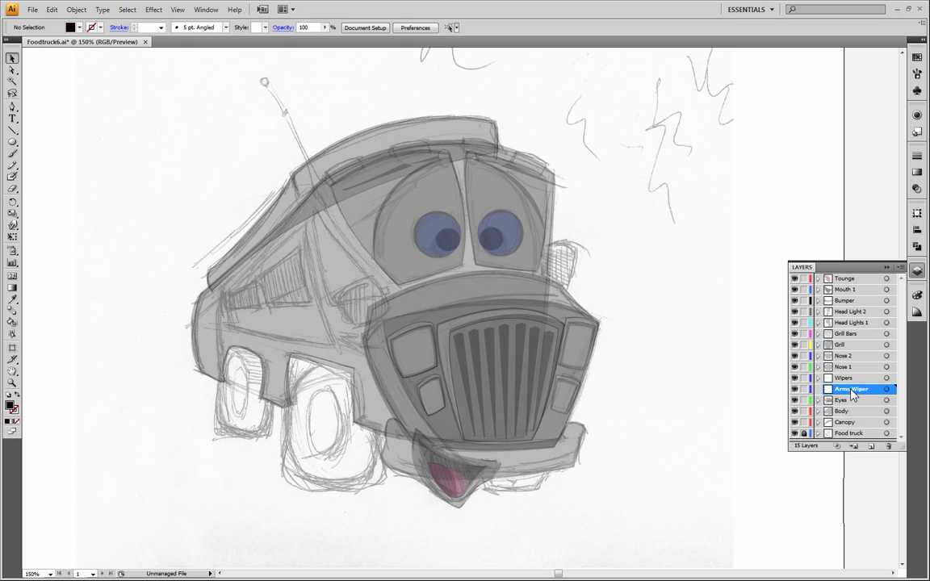
left_click(796, 386)
left_click(795, 390)
left_click(888, 446)
- Create a new layer directly above the Wipers layer and name it Top Lights
left_click(846, 380)
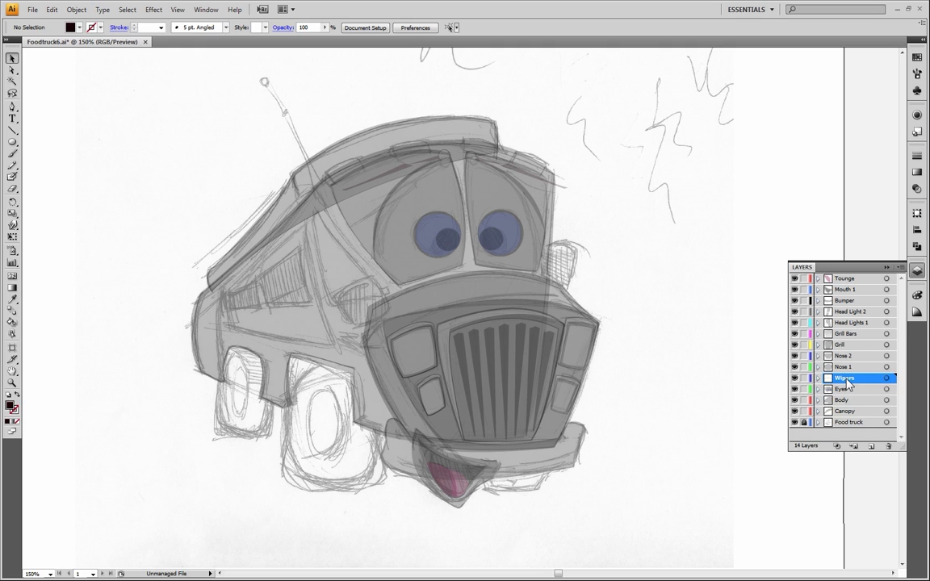
left_click(871, 446)
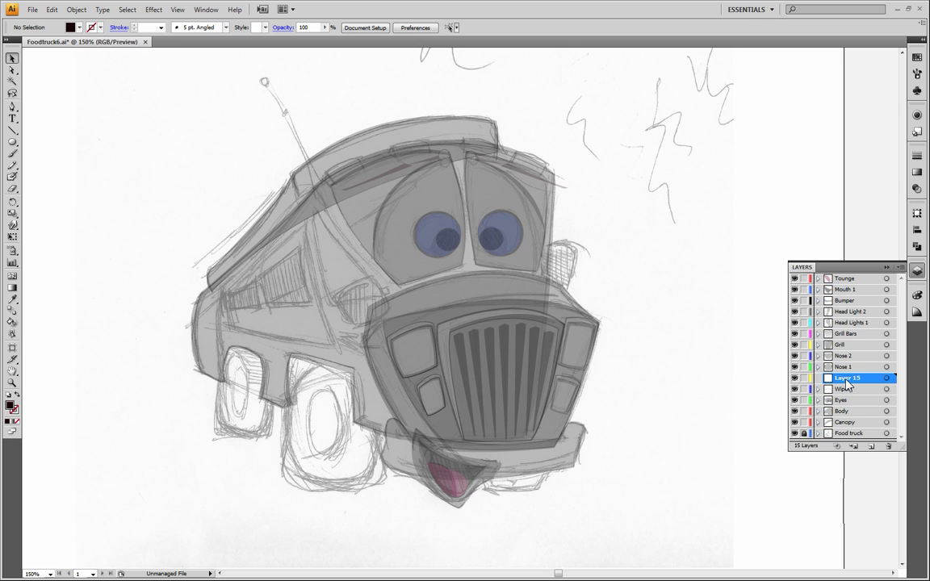
double_click(846, 381)
key("BackSpace")
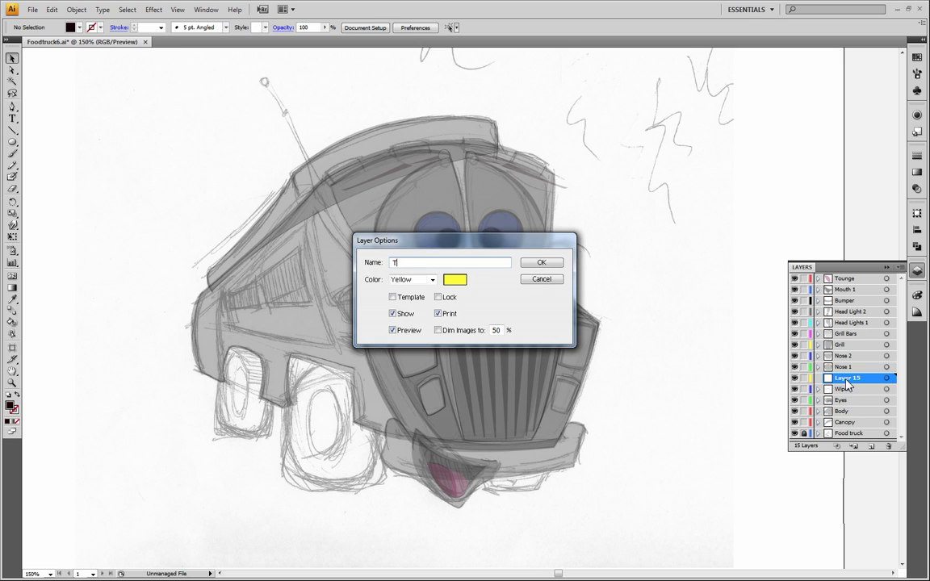
type("Top Lights")
key("Return")
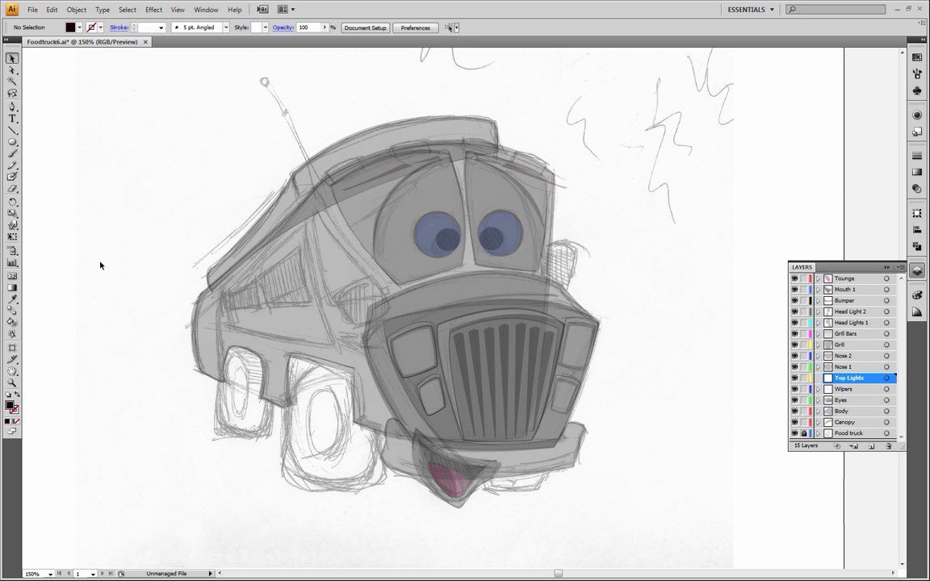
- Trace the side, top edge and rounded right end of the leftmost roof light with the Pen tool, using no fill and a 1 pt black stroke
key("z")
left_click_drag(303, 153, 575, 243)
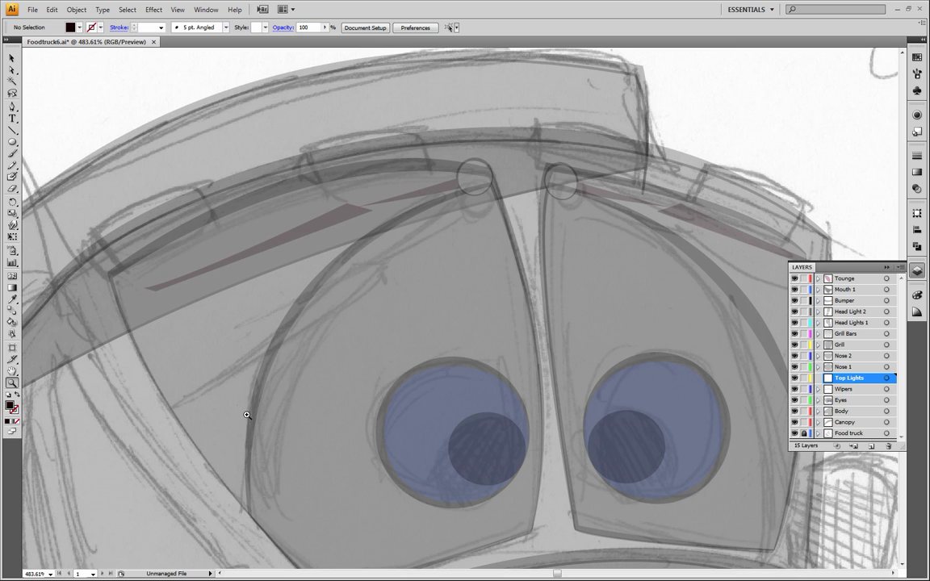
left_click(243, 377, "alt")
left_click_drag(514, 300, 351, 358)
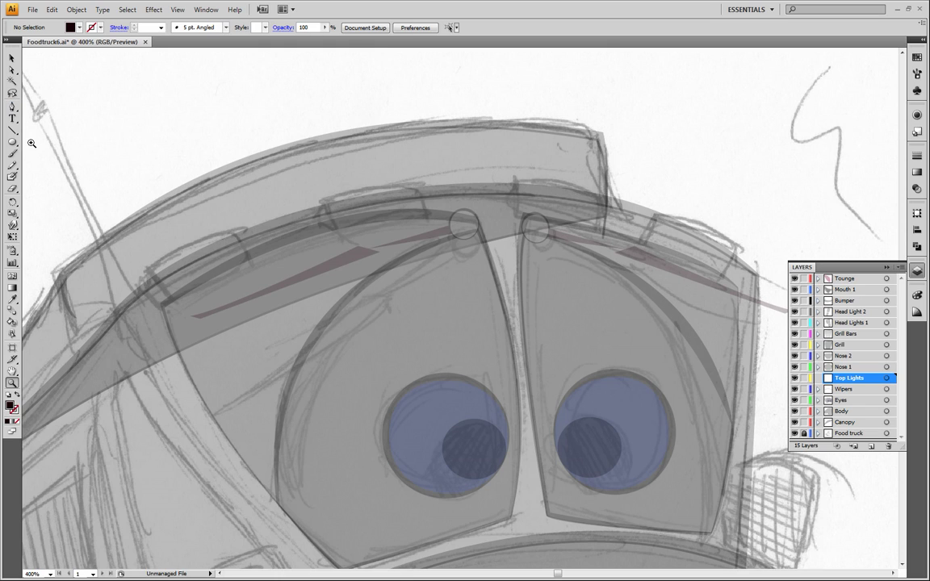
left_click(13, 107)
left_click(17, 395)
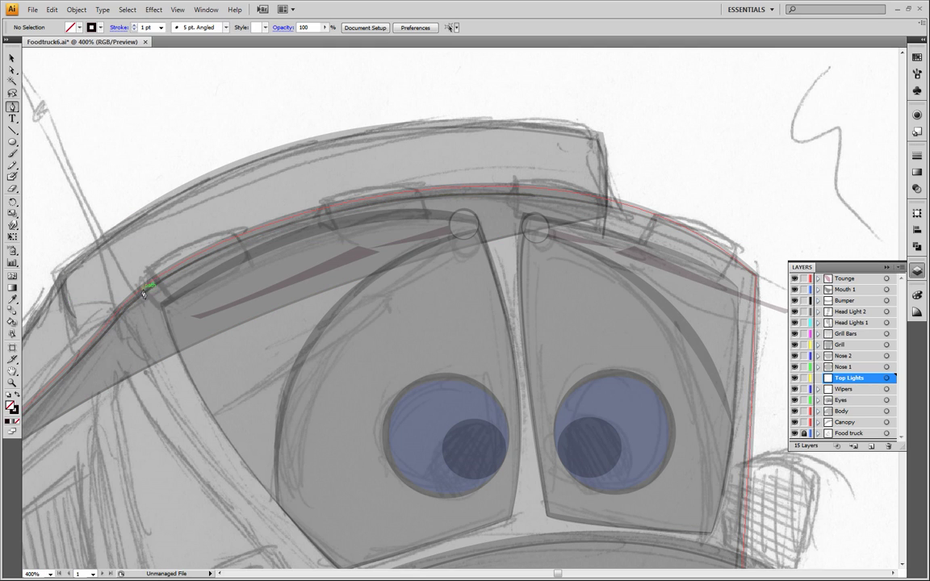
left_click_drag(145, 301, 149, 269)
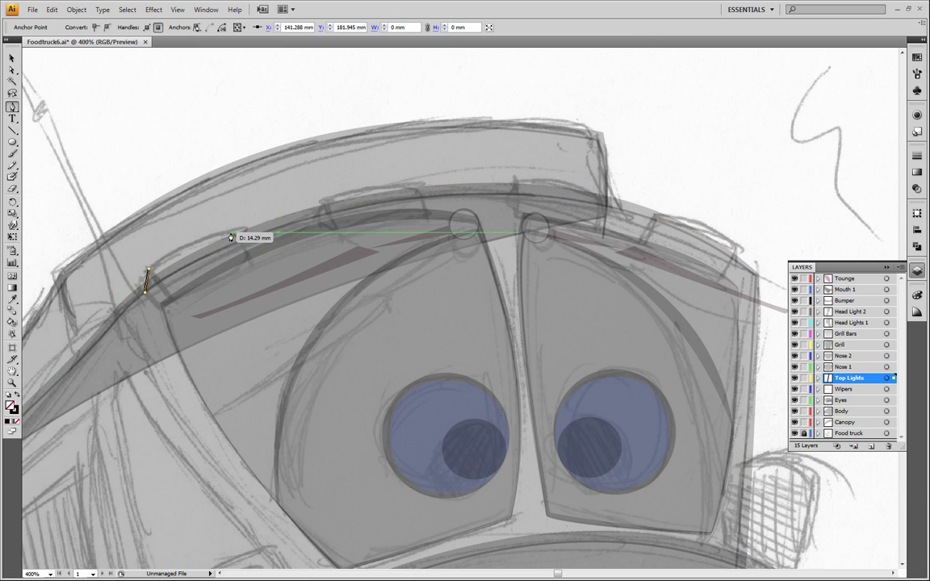
left_click_drag(230, 237, 259, 228)
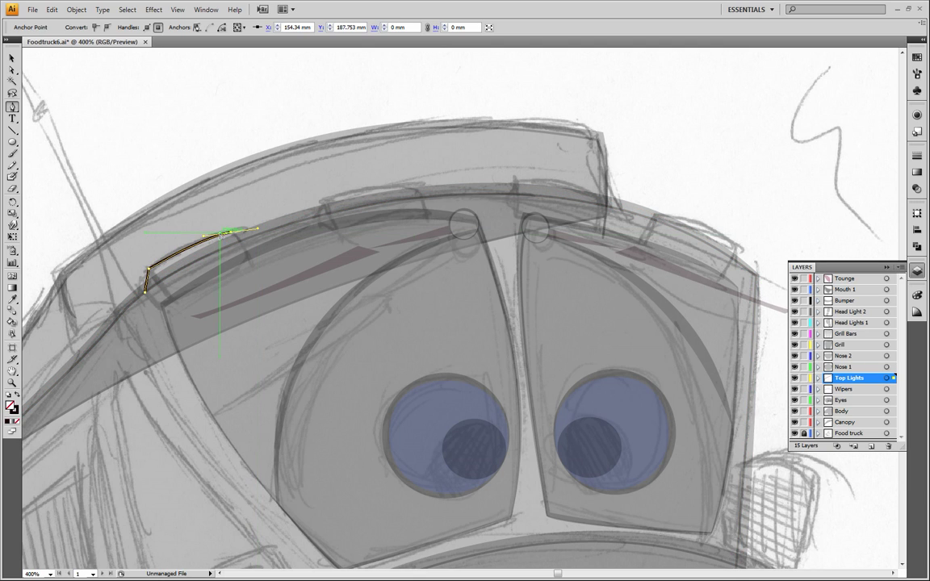
left_click(230, 234)
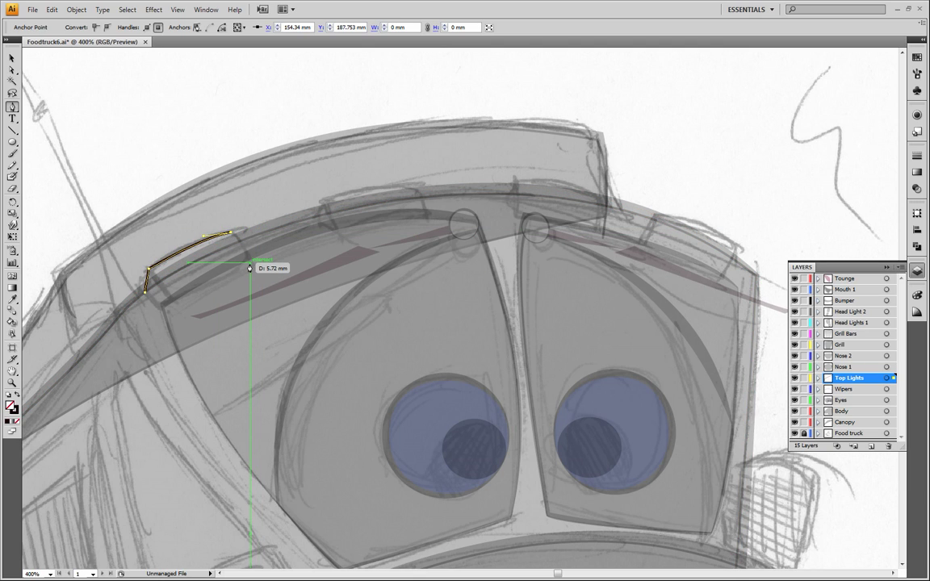
left_click_drag(249, 262, 255, 284)
left_click(249, 261)
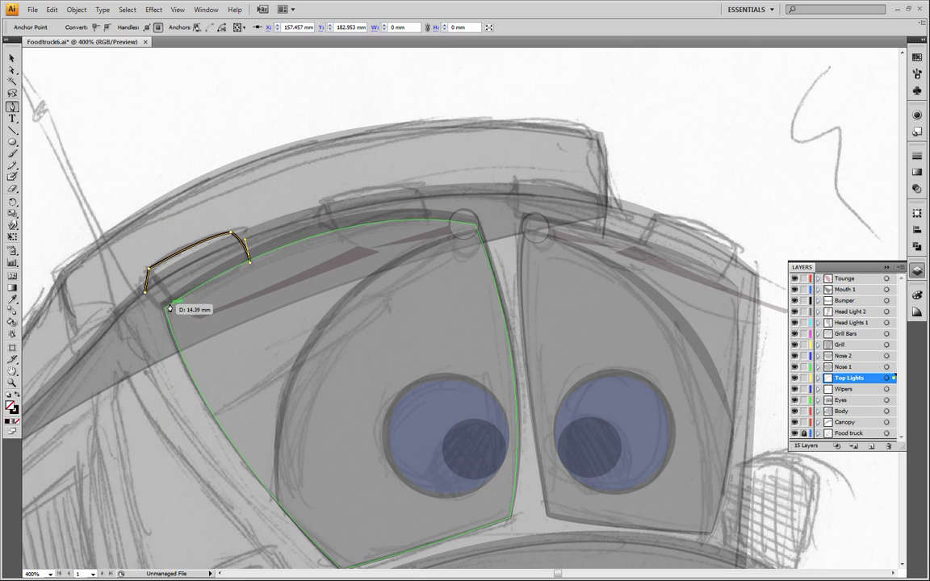
- Trace the roof light's lower edge and close its outline at the starting anchor point
left_click_drag(172, 305, 154, 307)
left_click(170, 305)
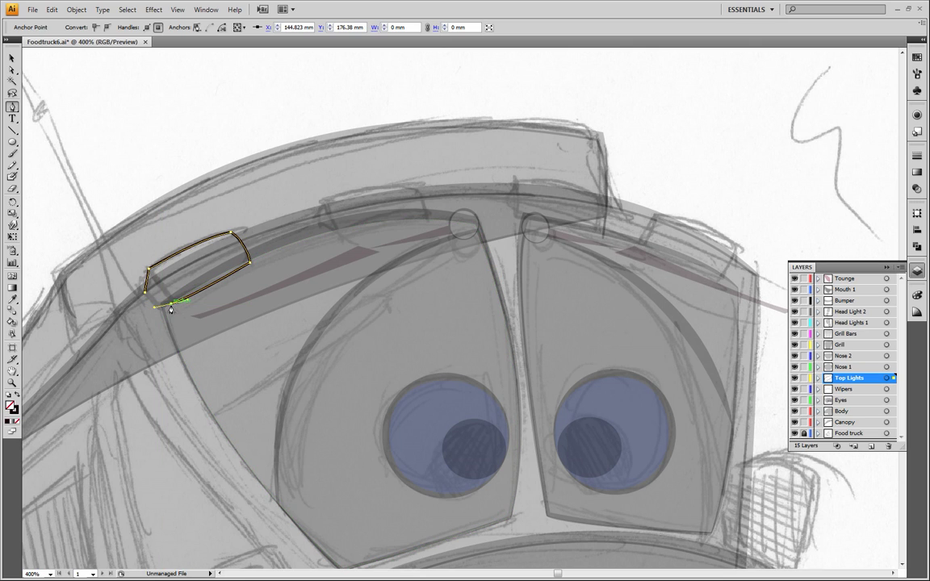
left_click(152, 304)
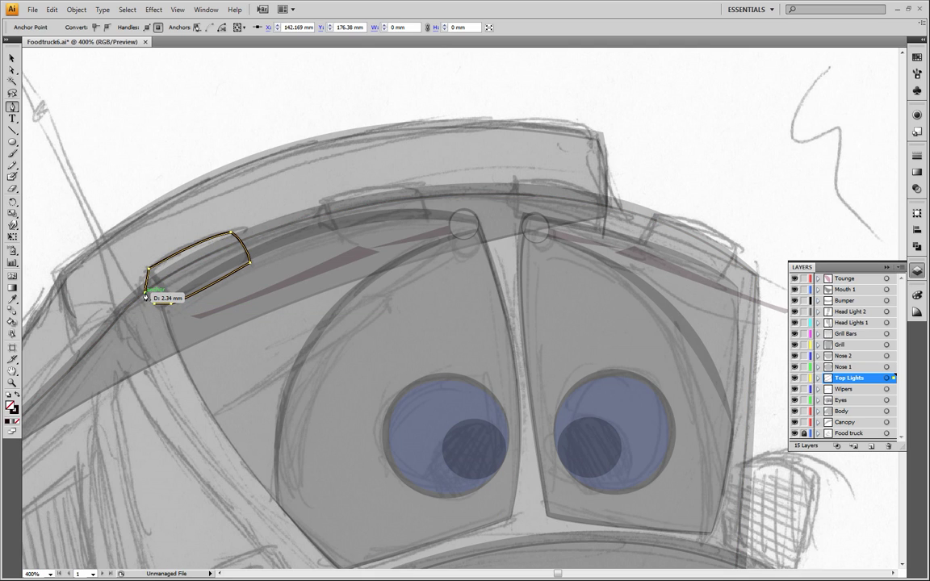
left_click(145, 297)
left_click(12, 58)
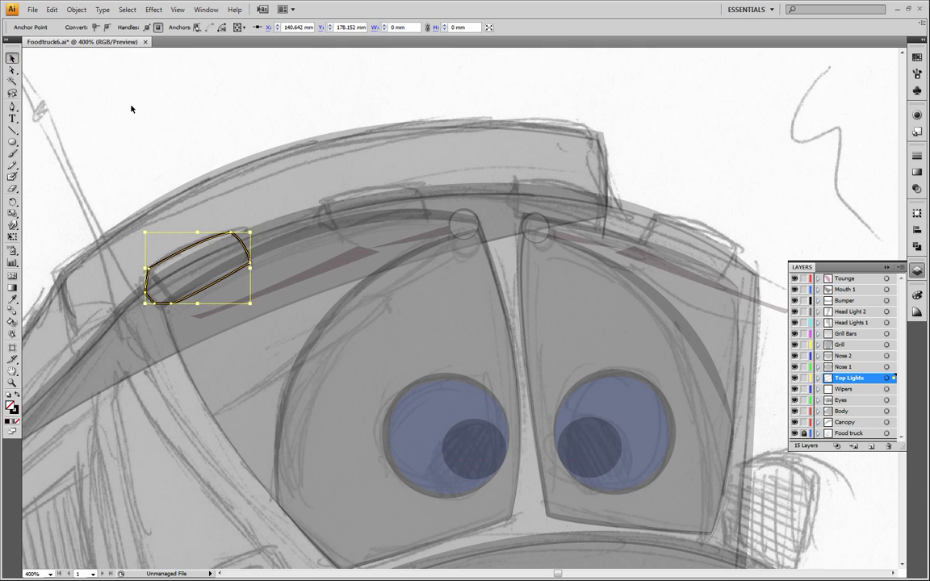
left_click(132, 107)
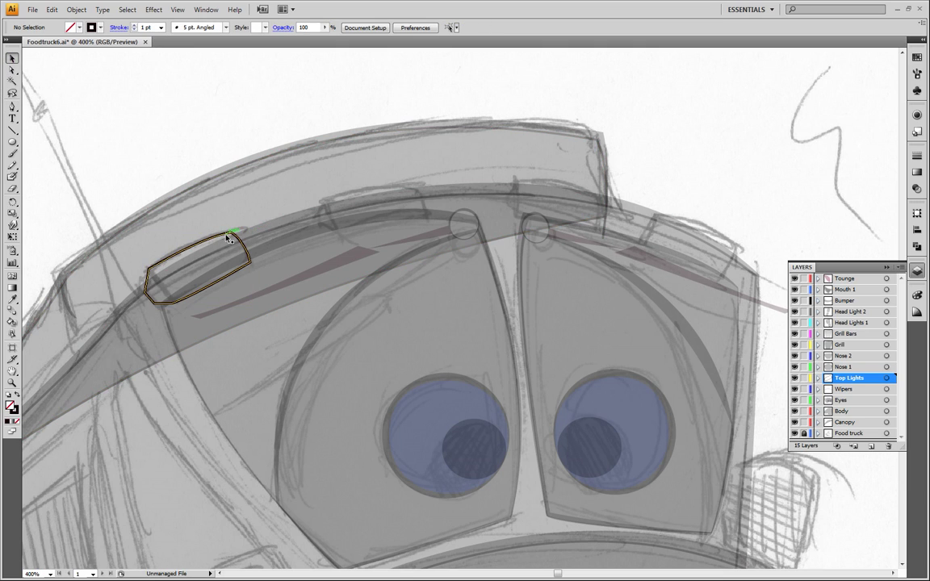
- Fill the traced roof light shape with black
left_click(227, 238)
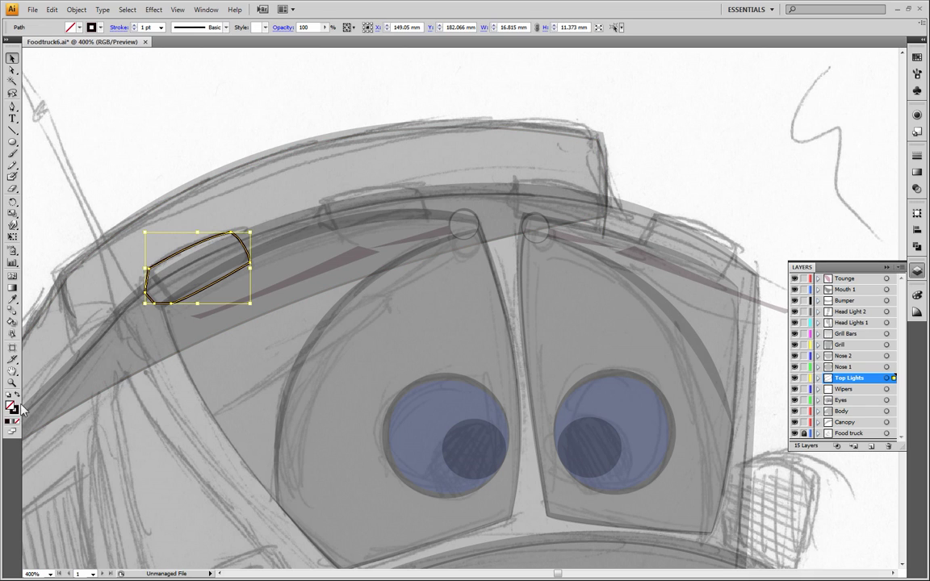
left_click(10, 405)
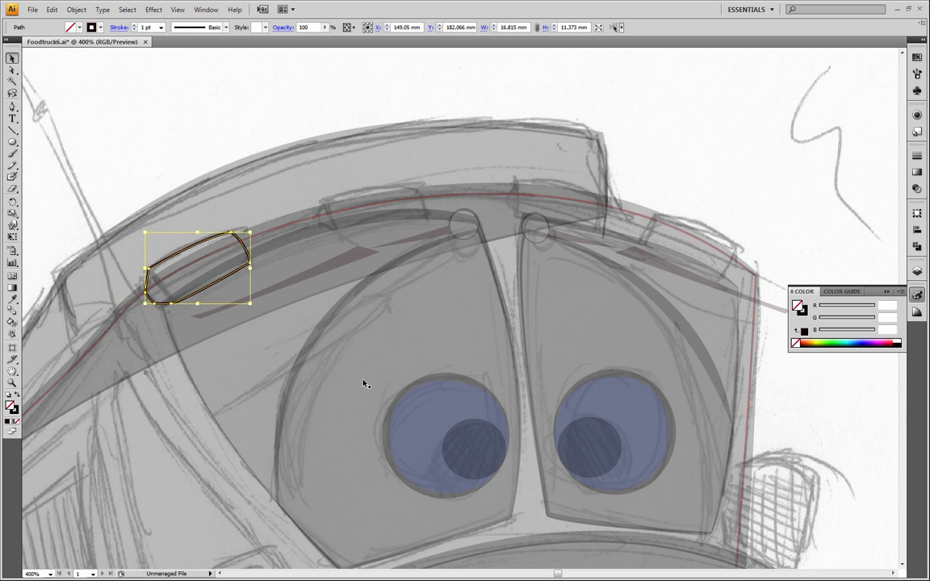
left_click(897, 345)
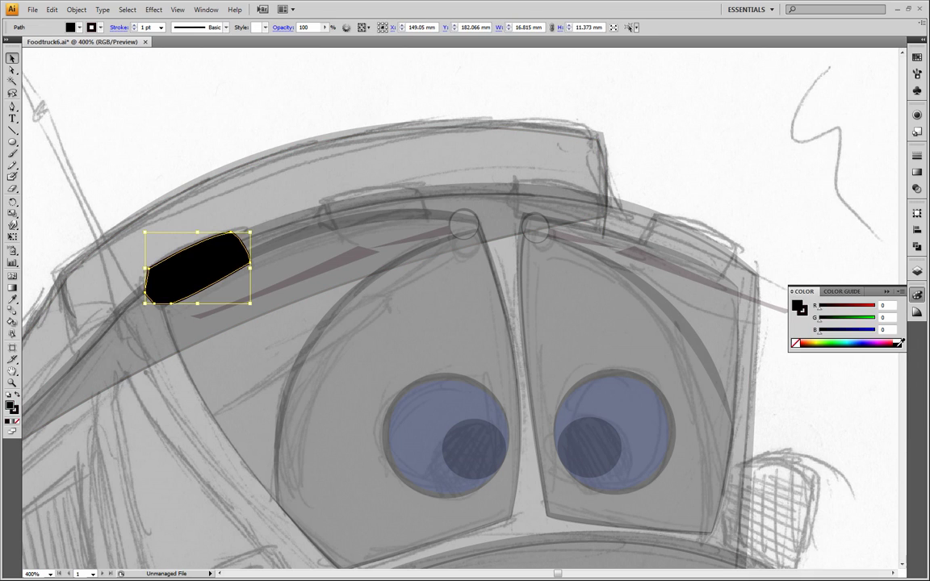
left_click(173, 134)
- Copy the black roof light shape and paste the duplicate in front
left_click(203, 251)
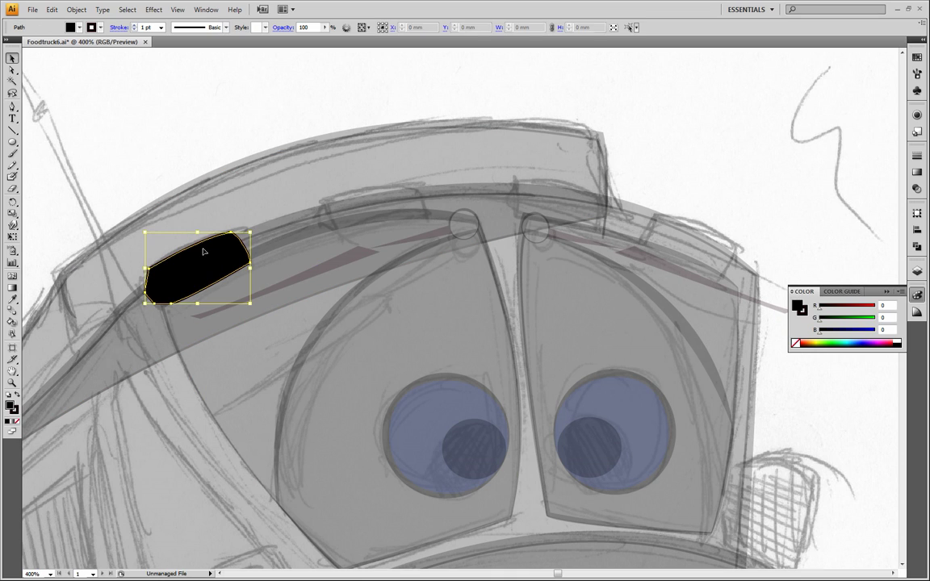
left_click(51, 9)
left_click(46, 64)
left_click(51, 10)
left_click(58, 91)
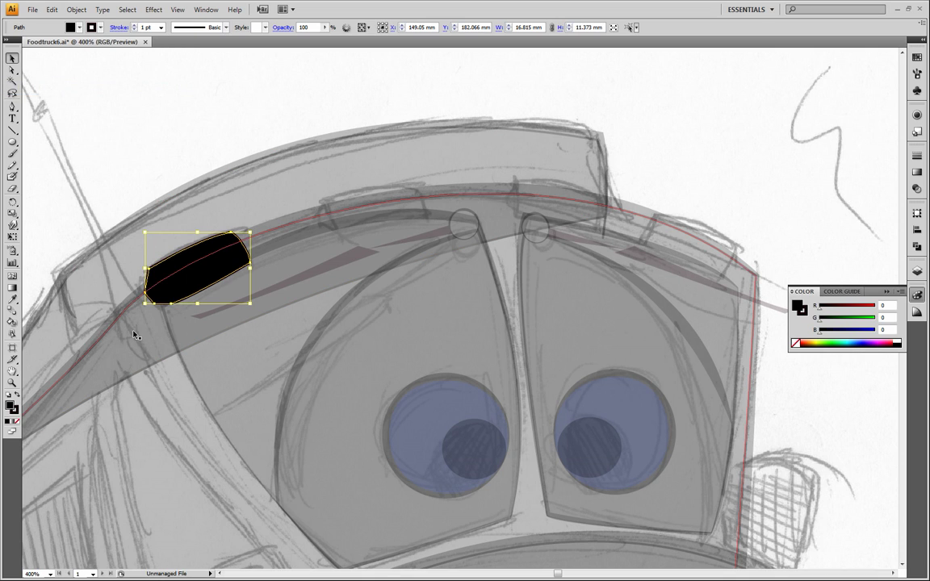
- Apply the canopy's grey fill, black stroke and 21% opacity to the front roof light copy with the Eyedropper
left_click(374, 222)
left_click(208, 259)
left_click(15, 411)
left_click(16, 422)
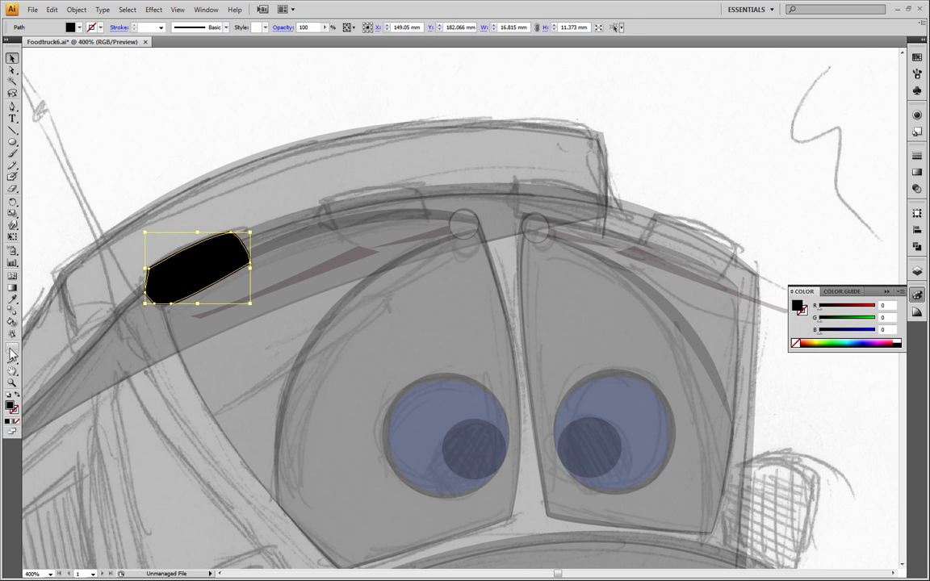
left_click(12, 299)
left_click(441, 154)
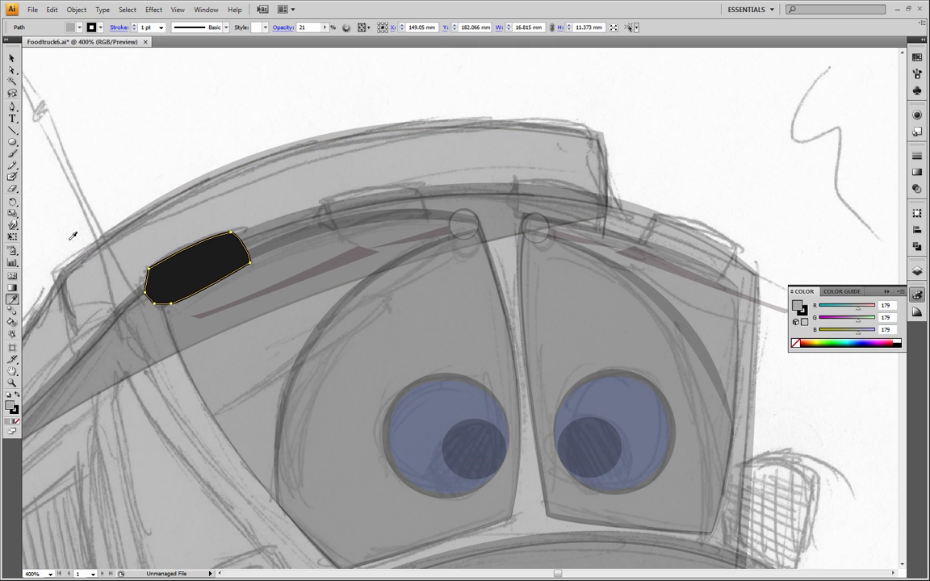
- Select all the truck artwork and restore its opacity to 100%
left_click(11, 383)
left_click(356, 357, "alt")
left_click(435, 348, "alt")
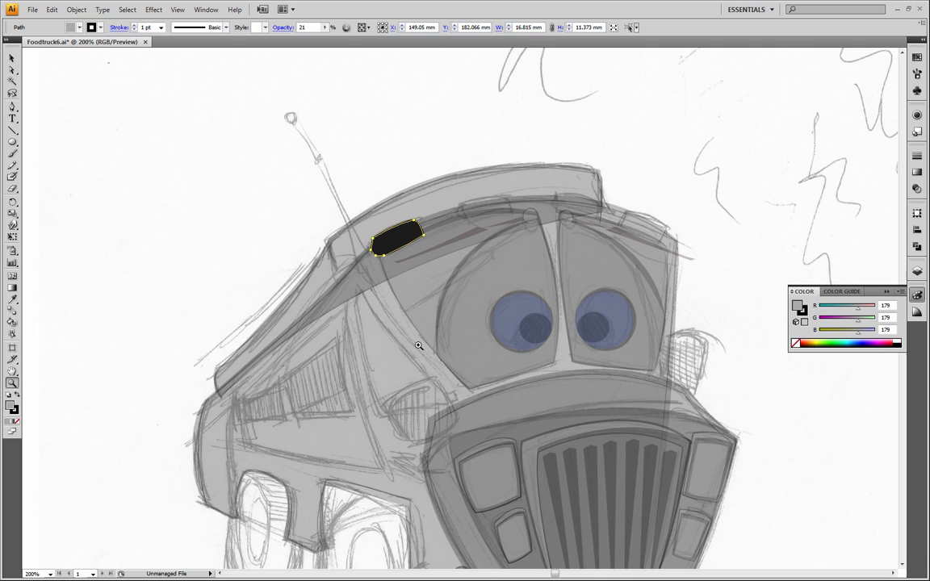
left_click(13, 58)
scroll(242, 128, "down", 6)
key("ctrl+a")
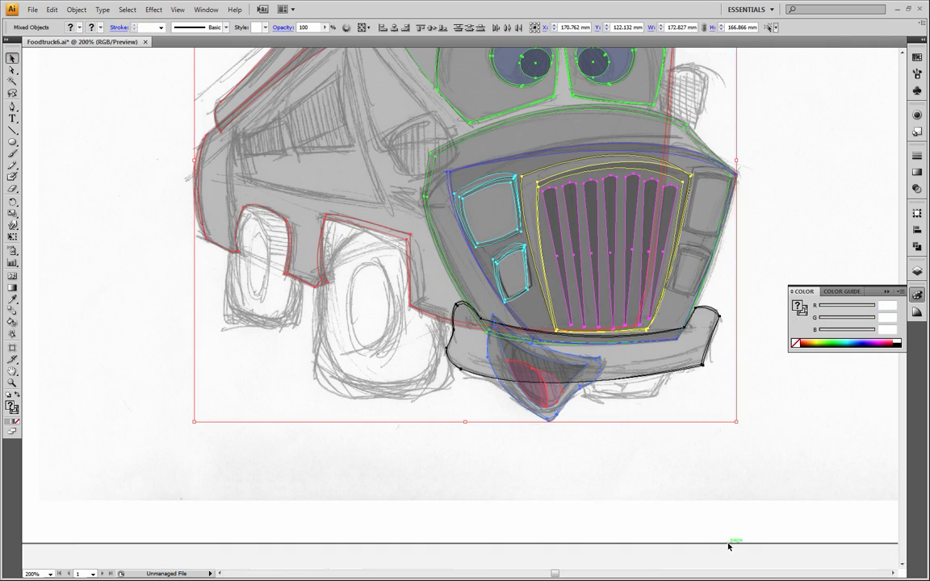
scroll(551, 266, "up", 4)
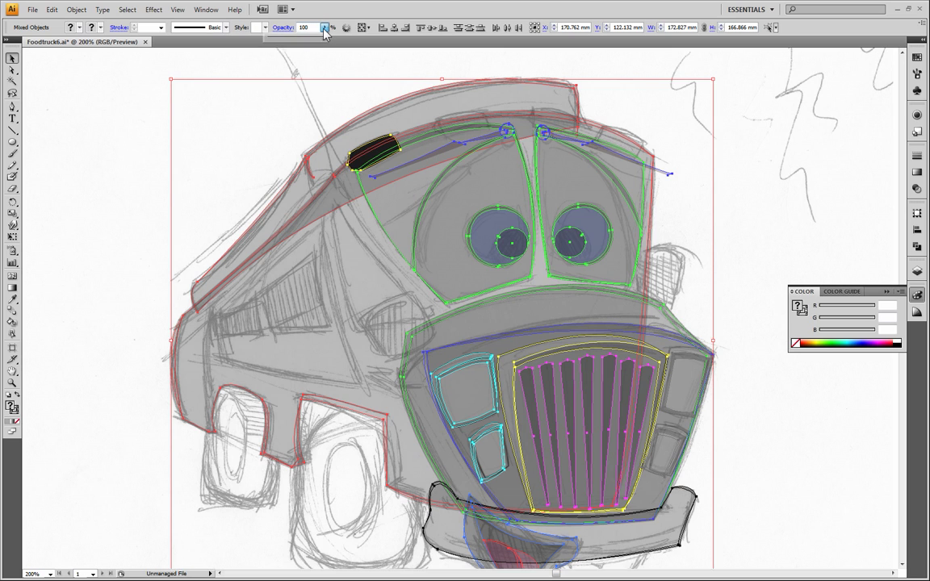
left_click(325, 28)
left_click(195, 125)
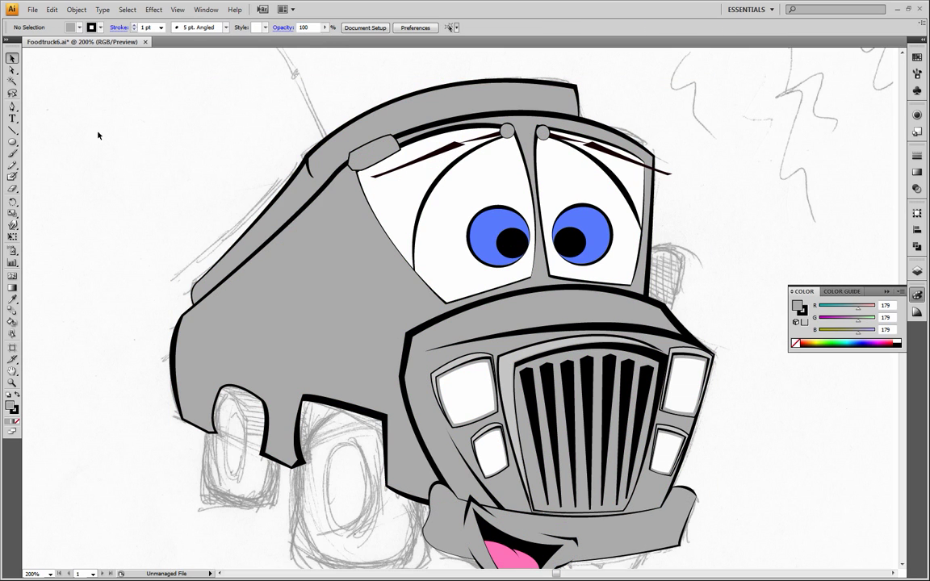
- Try to move the upper-right corner point of the front roof light shape inward from the black backing shape
left_click(12, 383)
left_click_drag(296, 108, 484, 243)
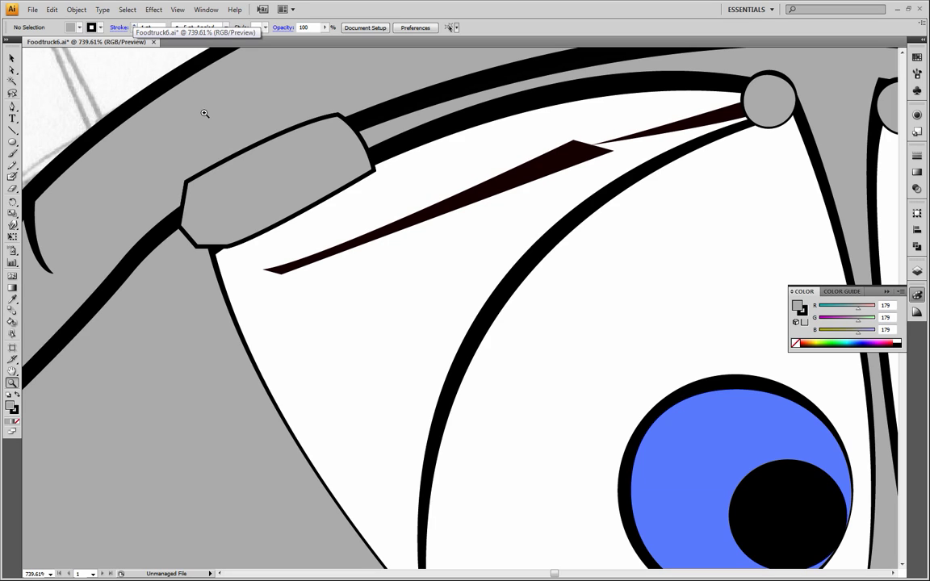
left_click(12, 69)
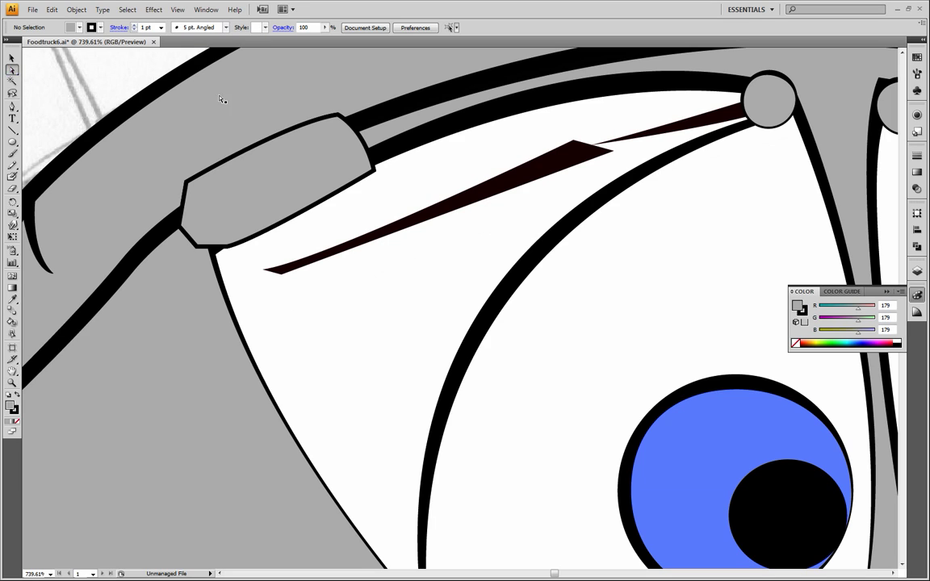
left_click(339, 118)
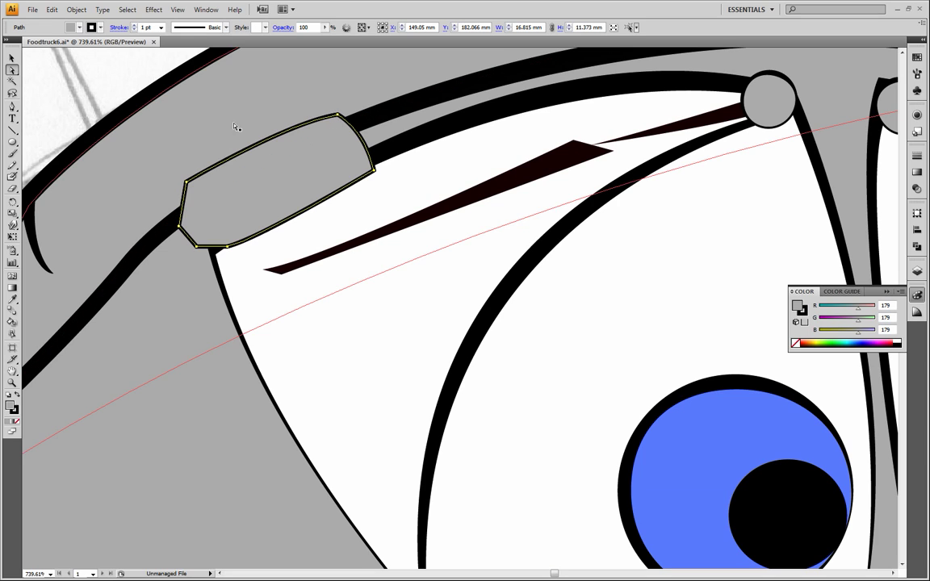
left_click(142, 75)
left_click(295, 134)
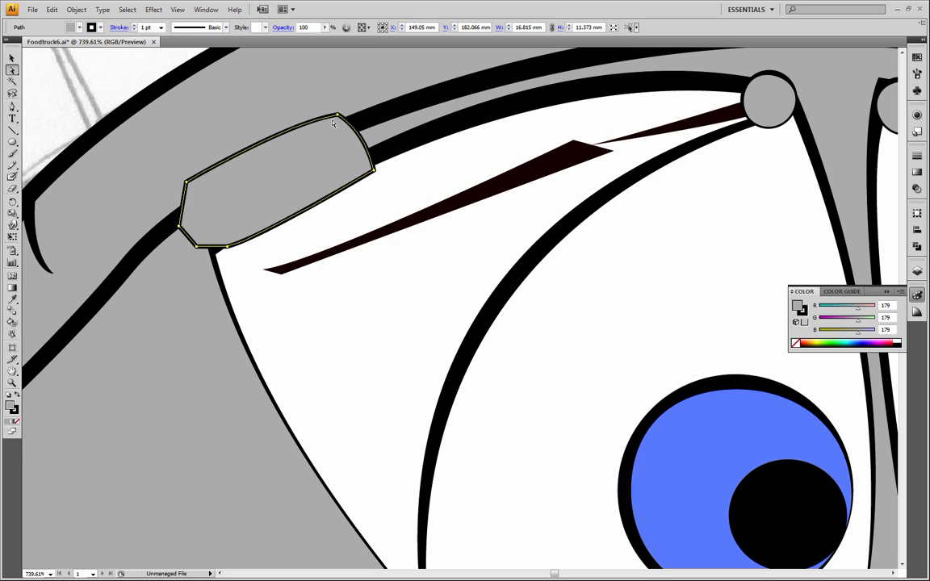
left_click_drag(339, 119, 334, 135)
left_click(143, 90)
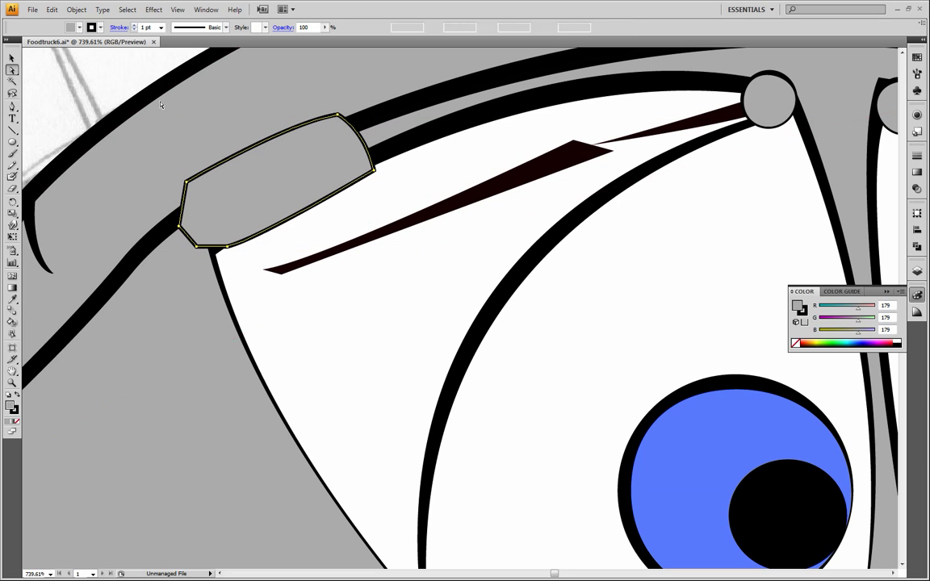
left_click(190, 187)
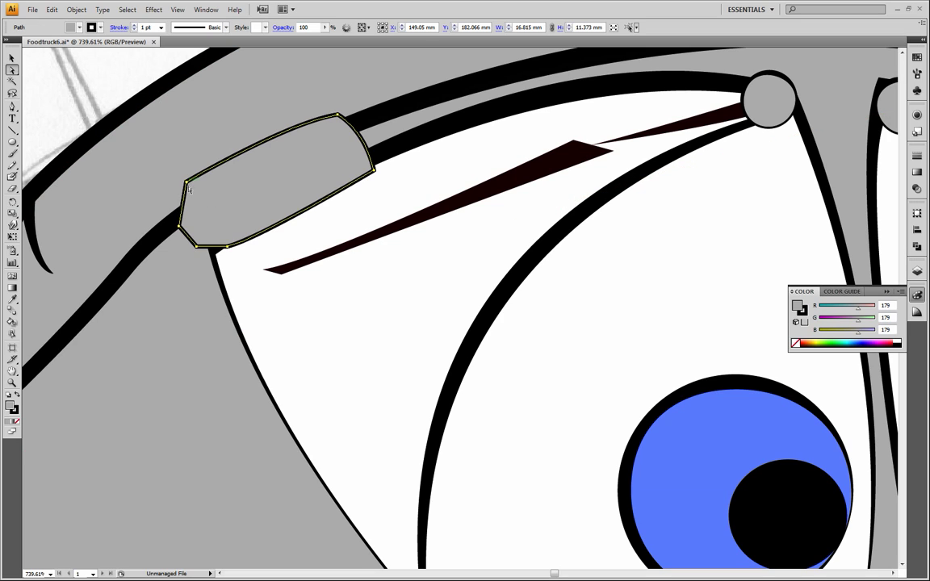
left_click_drag(337, 126, 335, 121)
key("ctrl+z")
left_click(119, 96)
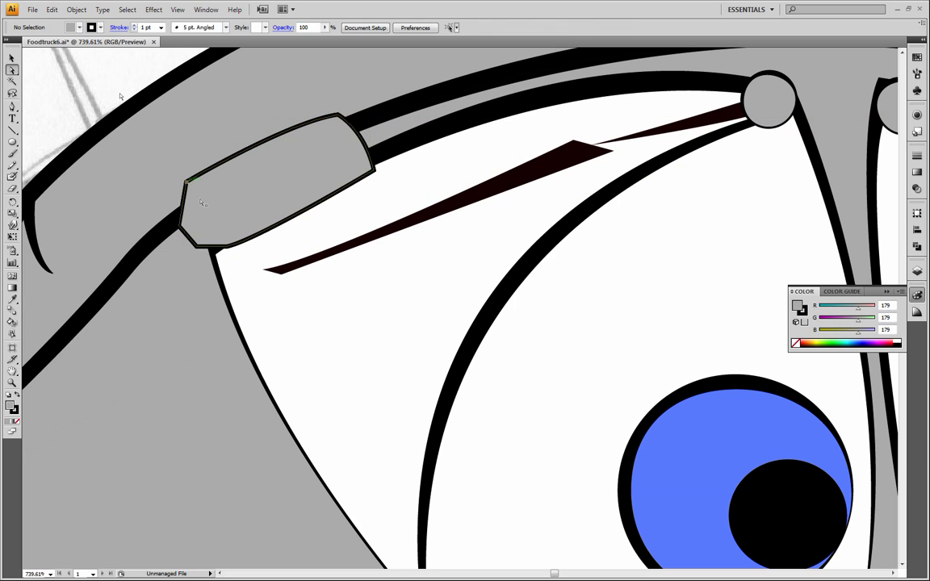
- Try to reshape the lower edge of the front roof light from its bottom anchor point and undo the change
left_click(226, 244)
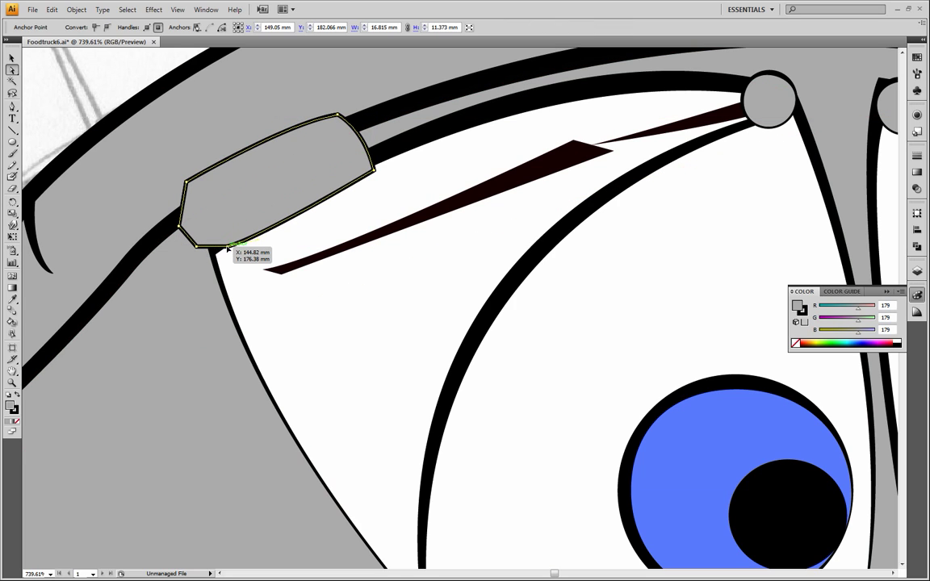
left_click(227, 246)
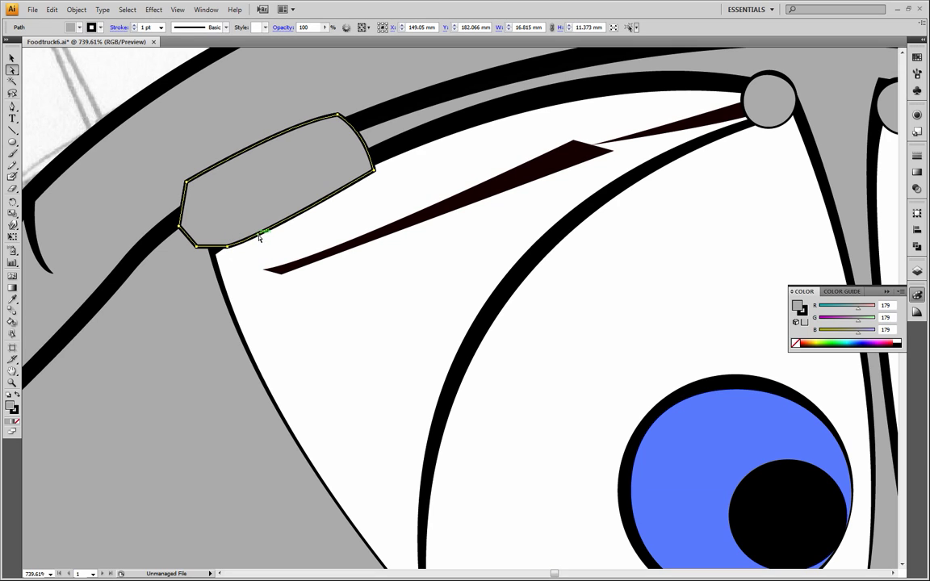
left_click(228, 245)
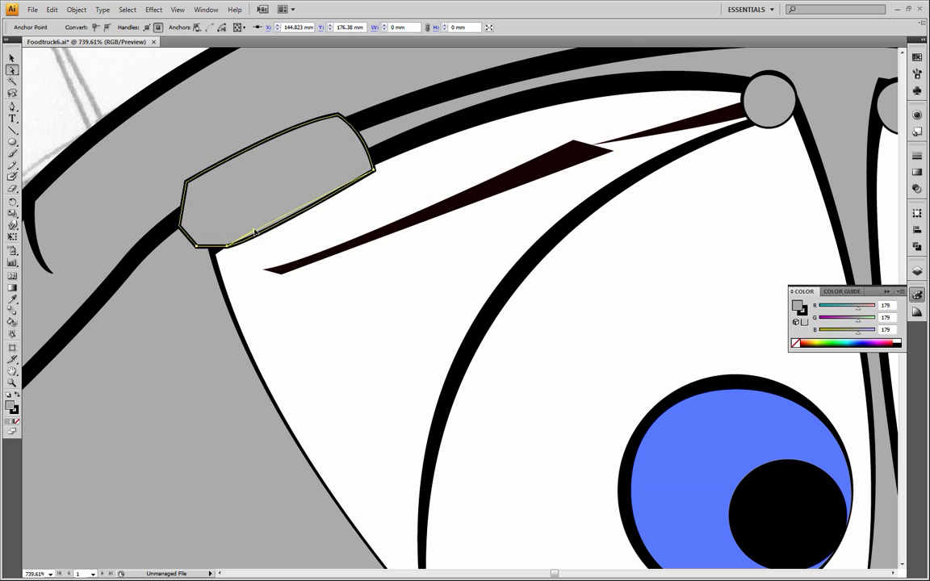
key("ctrl+z")
- Move the front roof light's upper-right anchor inward to about X 154.27 mm, Y 187.38 mm and adjust its upper-edge curve handle
left_click(374, 170)
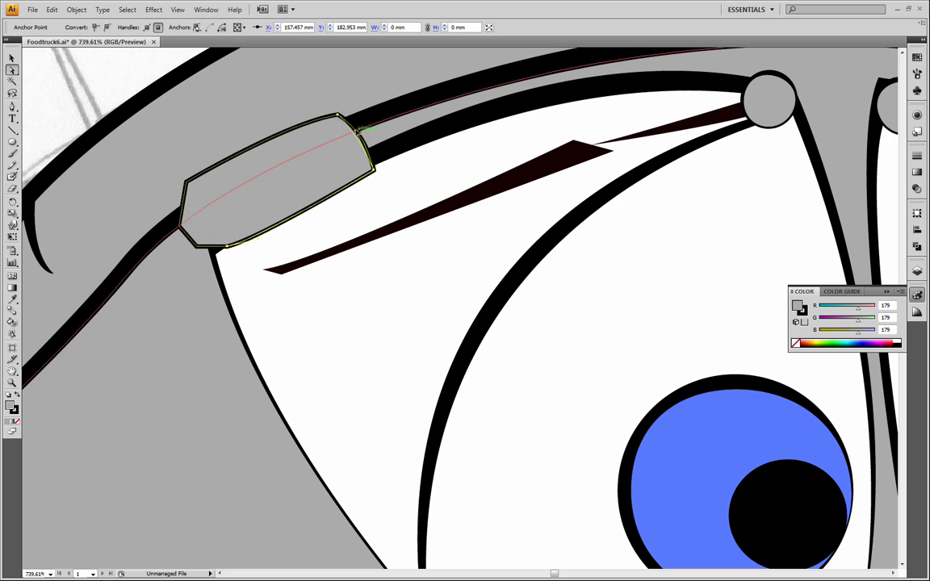
mouse_move(344, 129)
left_mouse_down()
mouse_move(342, 119)
mouse_move(344, 126)
left_mouse_up()
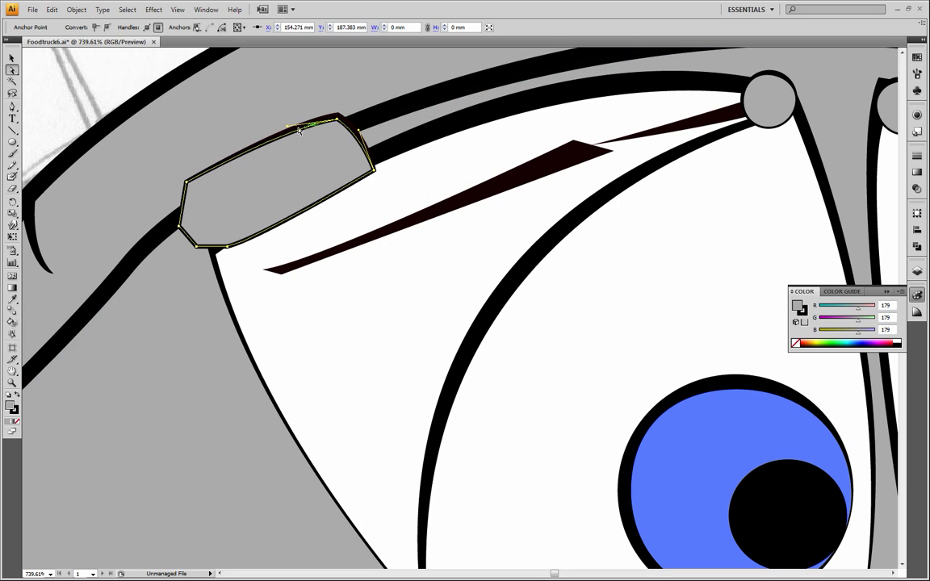
left_click_drag(289, 127, 286, 122)
left_click(123, 103)
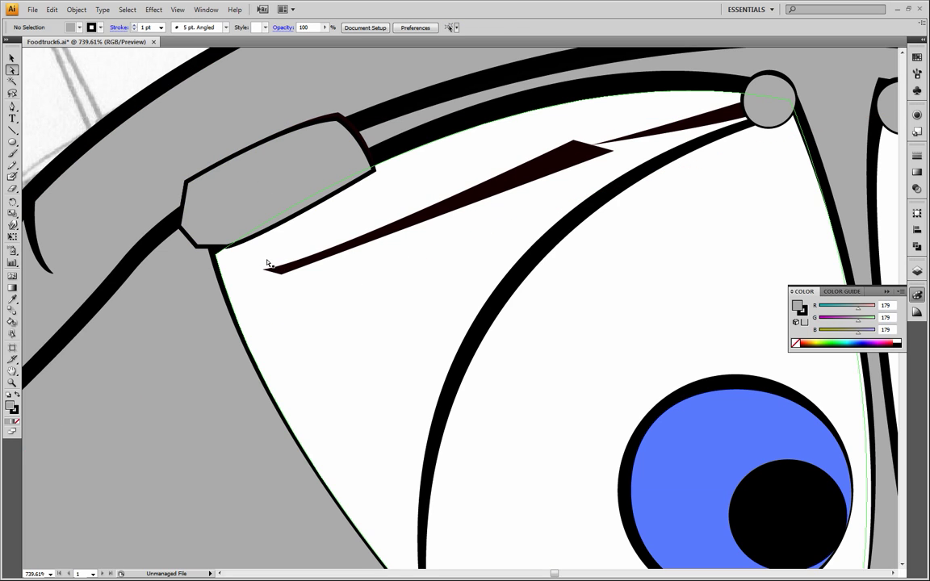
- Try to reposition the lower-left anchor points of the front roof light shape
left_click(204, 246)
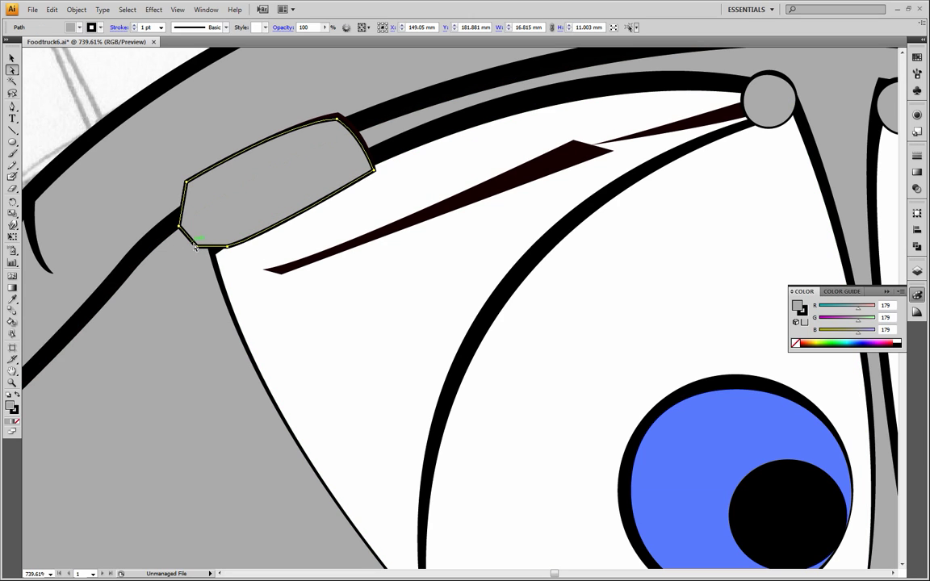
left_click(104, 103)
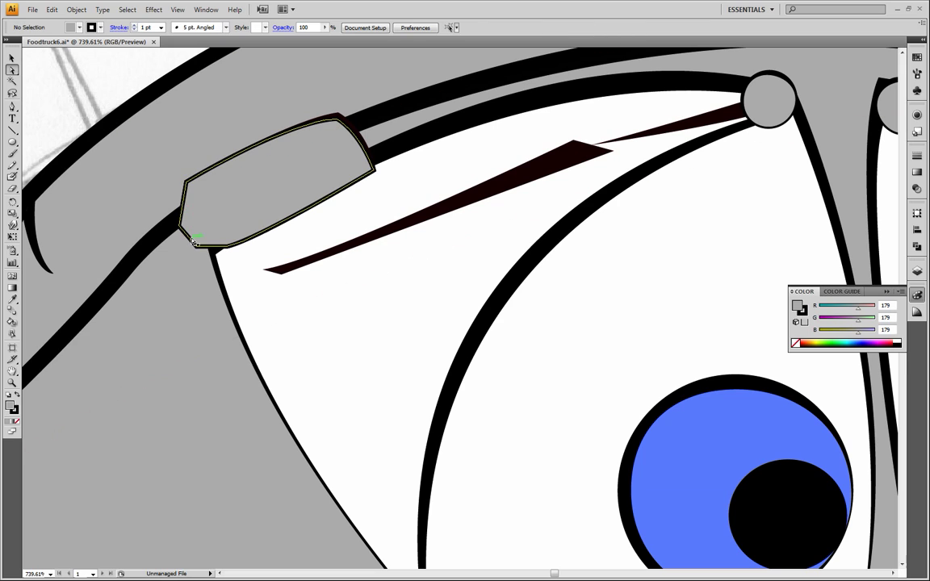
left_click(196, 243)
left_click(226, 247)
left_click_drag(196, 249, 374, 118)
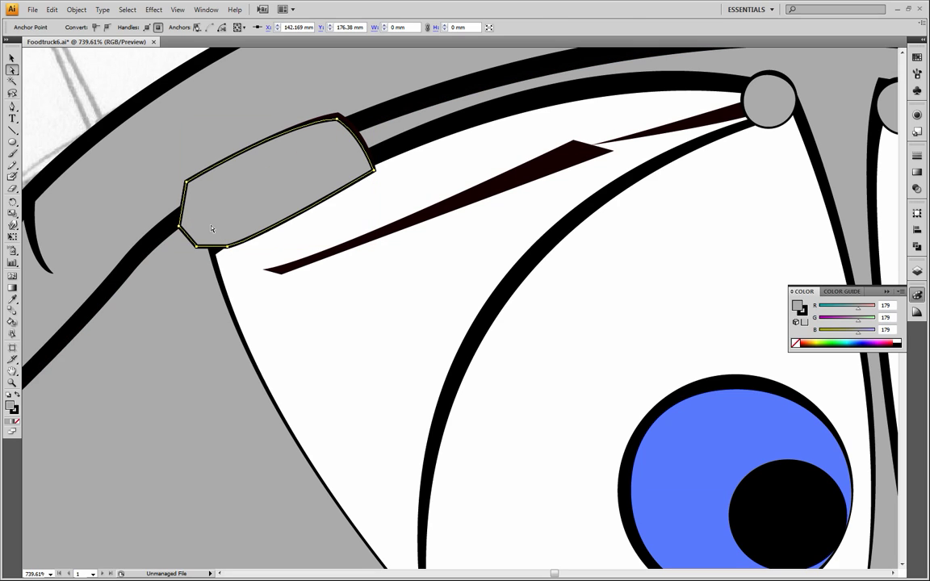
- Remove the stroke from the front grey roof light shape, setting it to none
left_click(15, 412)
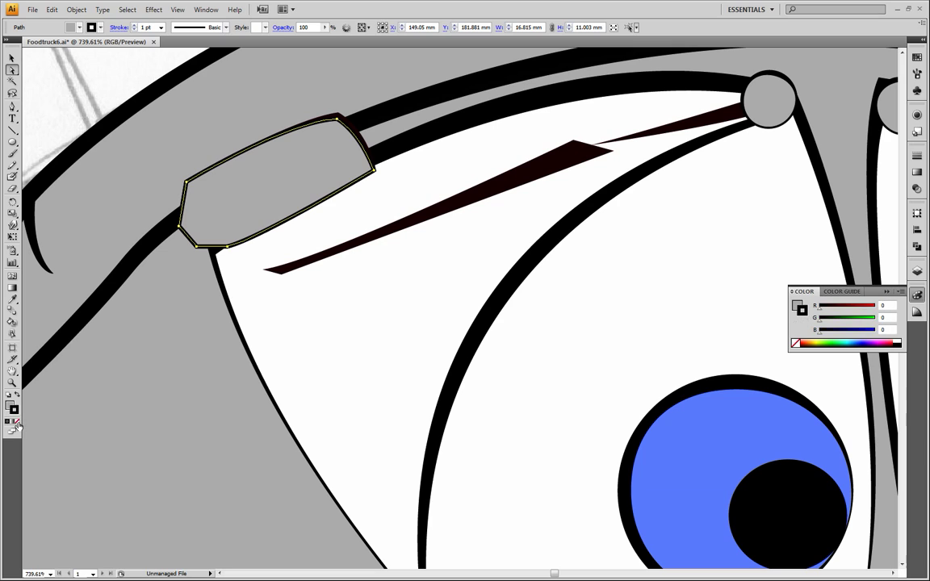
left_click(16, 421)
key("ctrl+z")
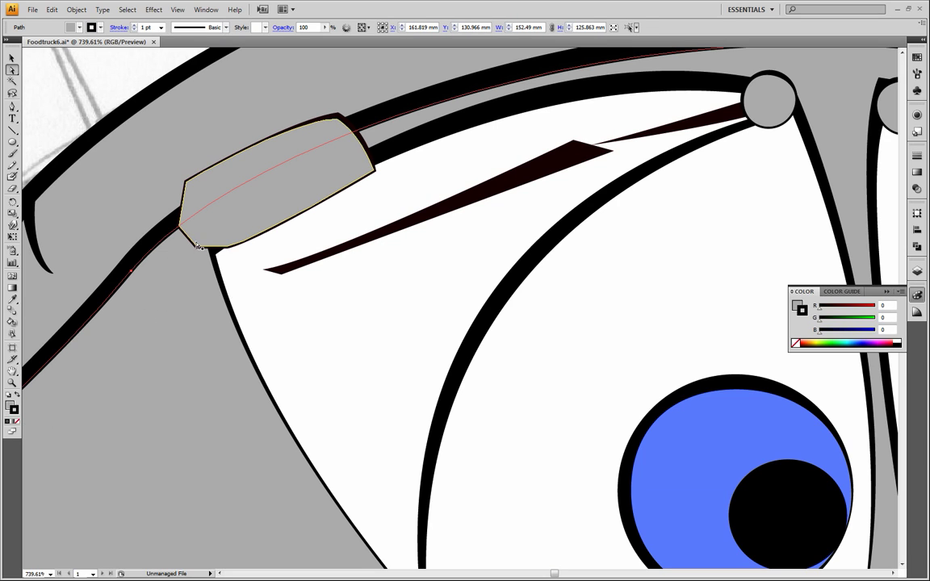
left_click(179, 213)
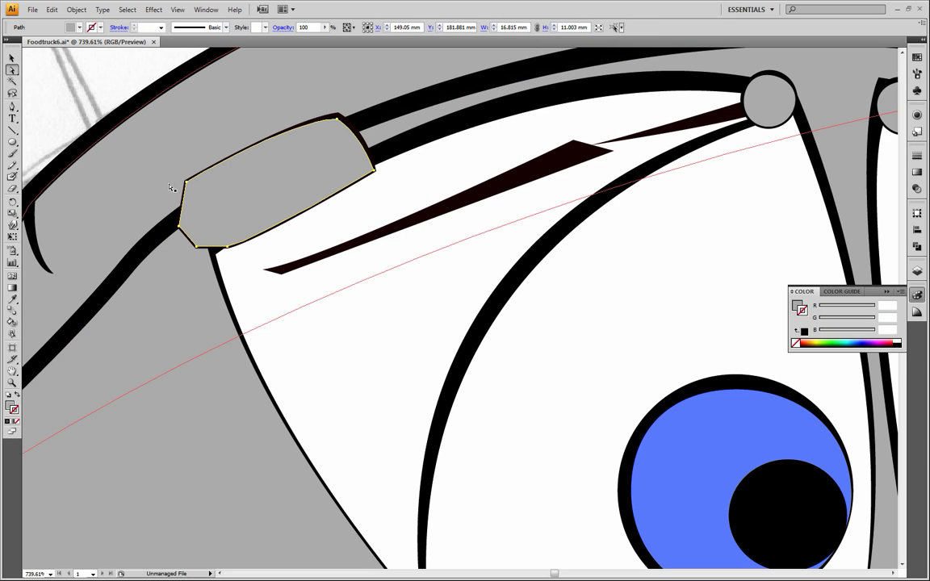
- Move the grey roof light's right corner anchor inward to about X 157.18 mm, Y 183.09 mm
left_click(374, 171)
left_click_drag(374, 171, 373, 173)
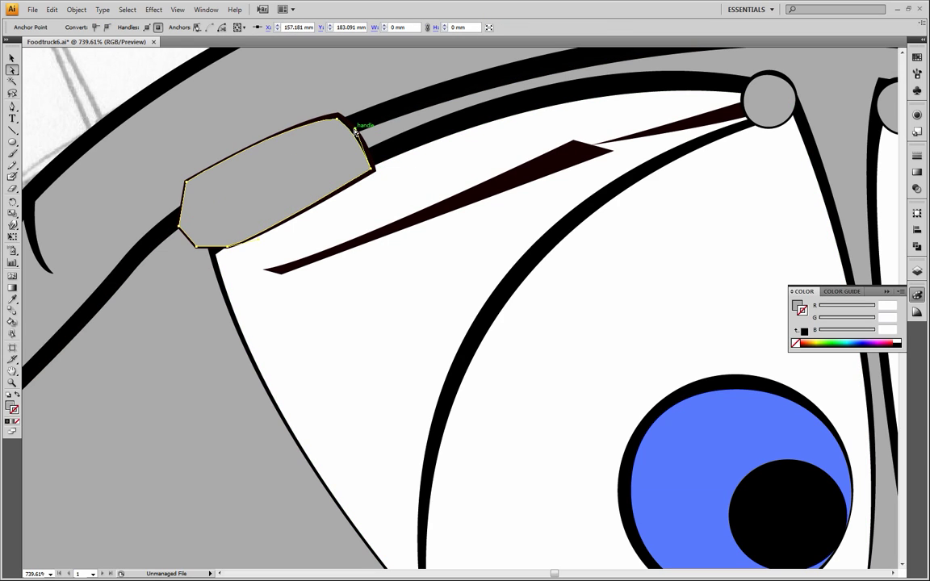
left_click(246, 304)
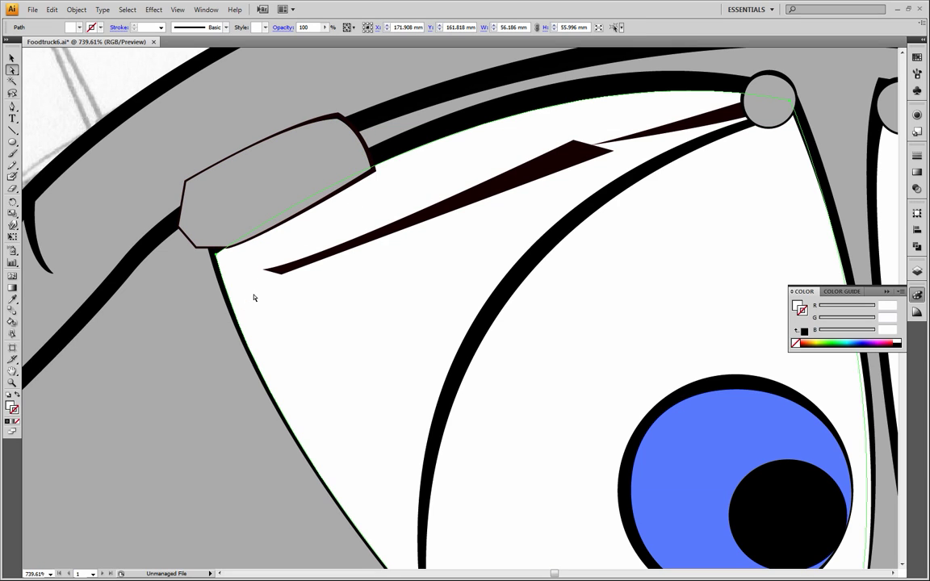
- Move the two lower-left corner anchors of the grey roof light outward over the edge of the black backing shape
left_click(198, 248)
left_click_drag(198, 249, 177, 231)
left_click(188, 245)
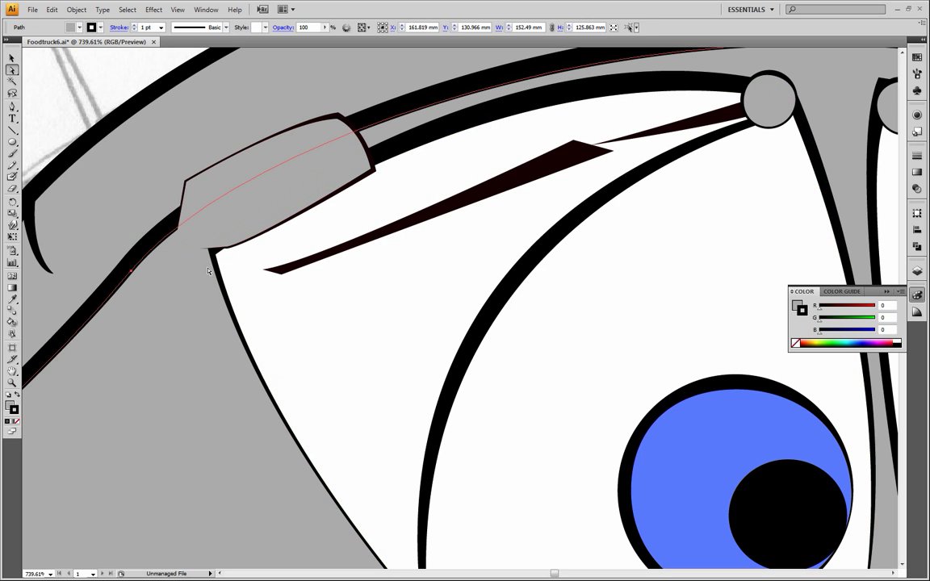
left_click(206, 246)
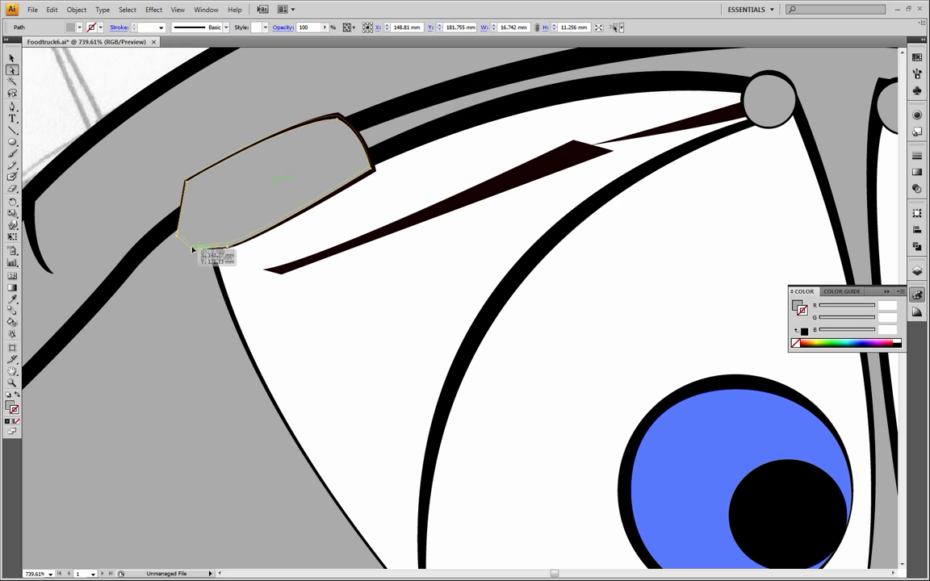
left_click(201, 261)
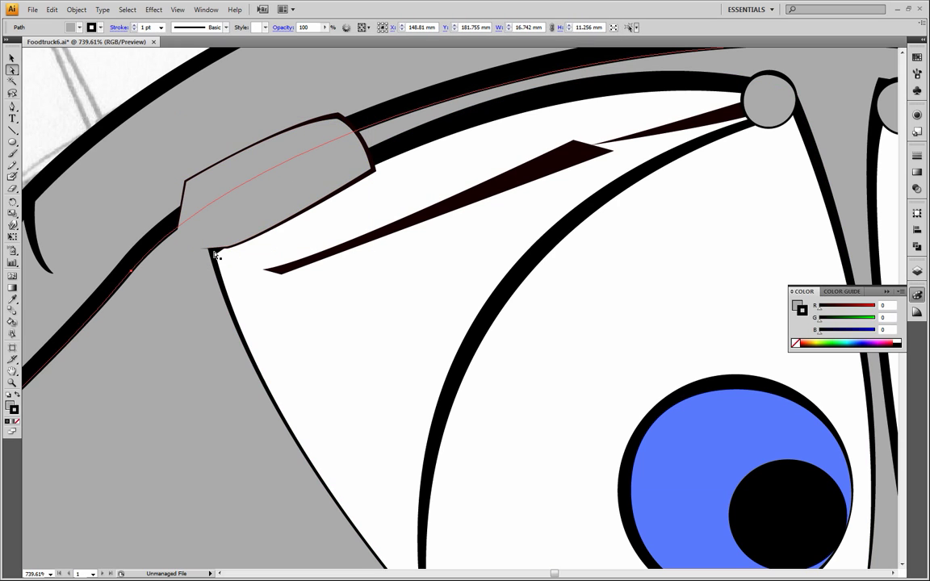
- Raise the grey roof light's bottom anchor slightly to about X 144.83 mm, Y 176.60 mm to thicken the lower outline
left_click(227, 244)
left_click_drag(227, 245, 229, 247)
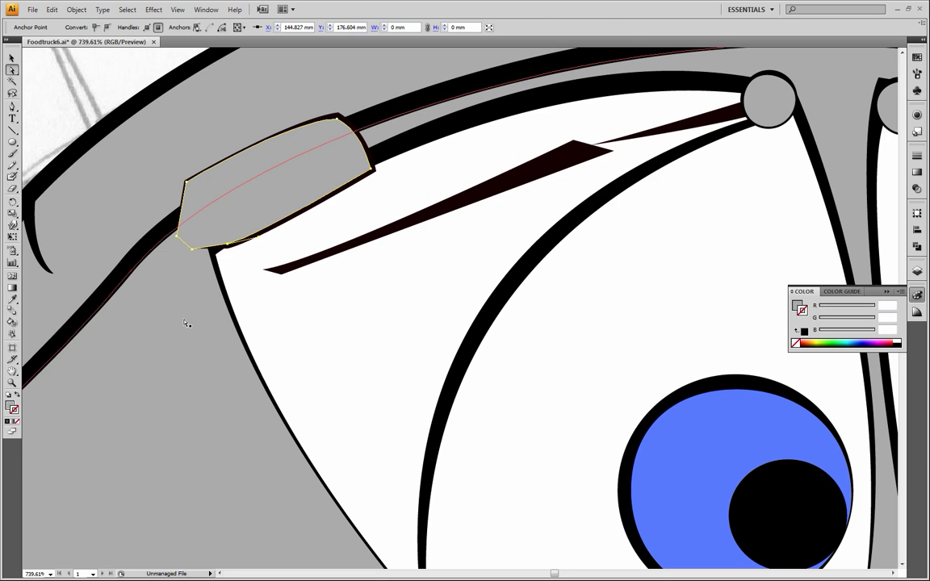
left_click(185, 323)
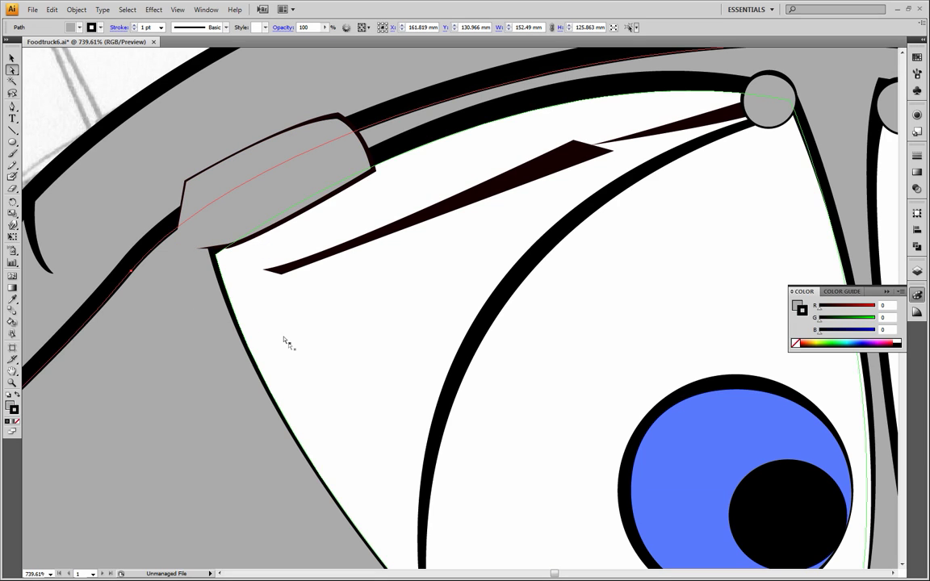
- Check which layer holds the roof light by toggling the Body and Top Lights layers' visibility, and make Top Lights the active layer
left_click(12, 382)
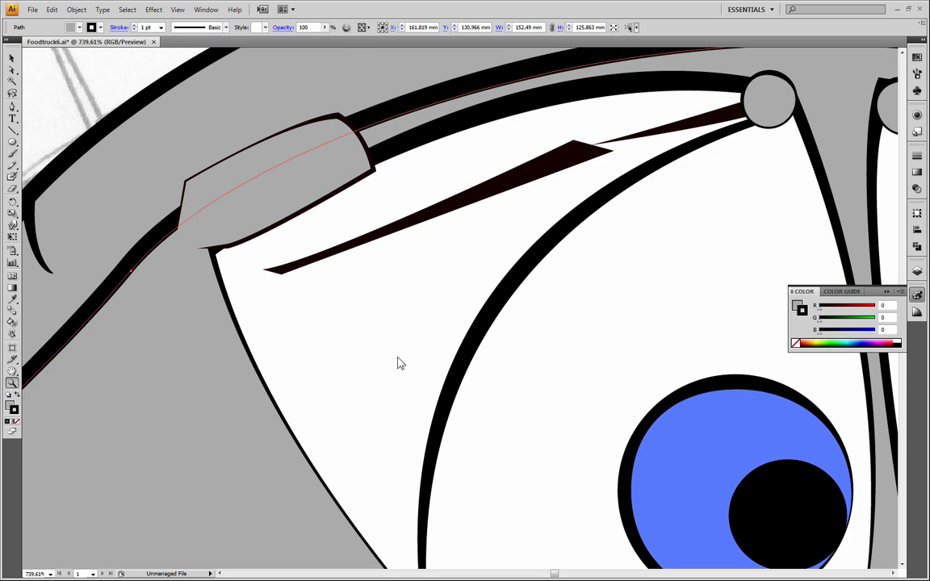
left_click(398, 356, "alt")
left_click(502, 309, "alt")
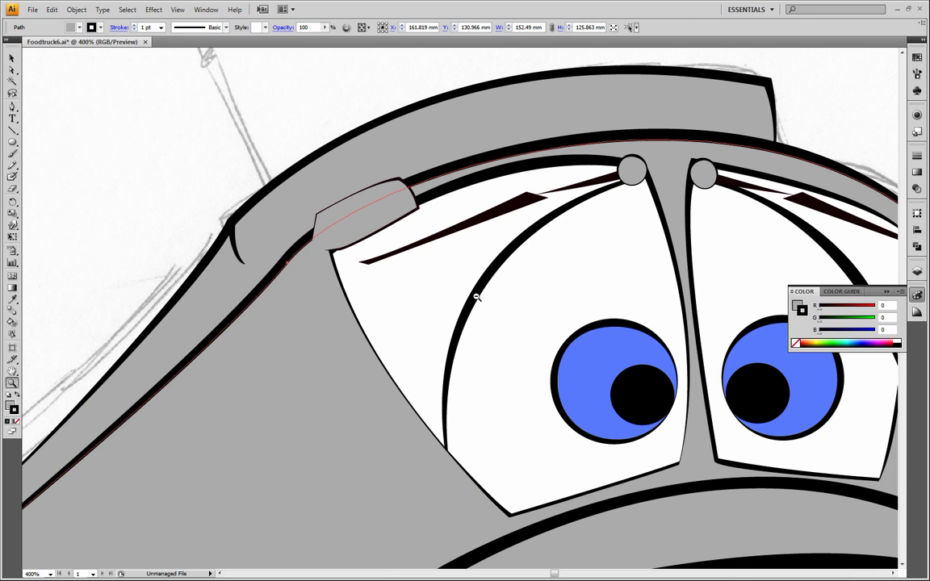
left_click(454, 278, "alt")
left_click_drag(445, 288, 393, 349)
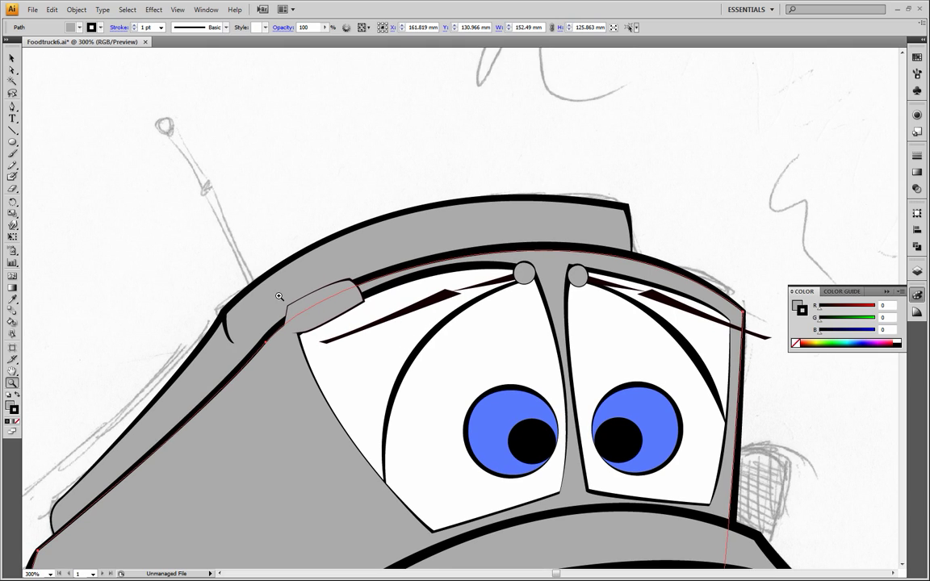
key("F7")
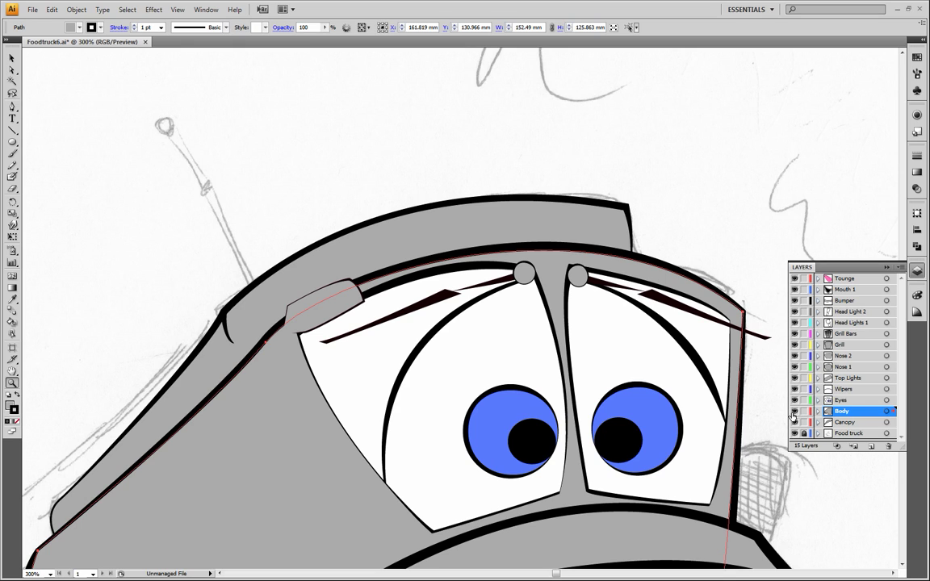
left_click(794, 412)
left_click(794, 413)
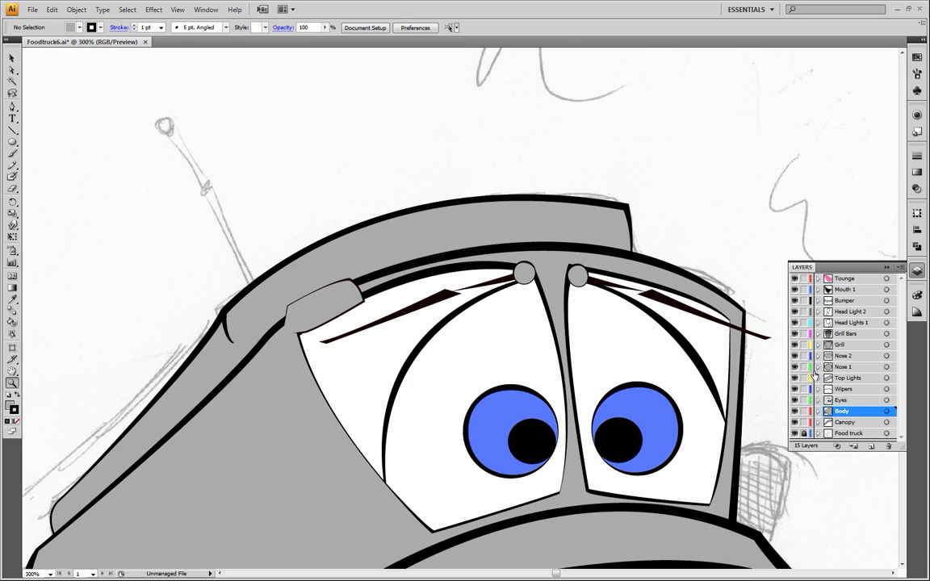
left_click(794, 378)
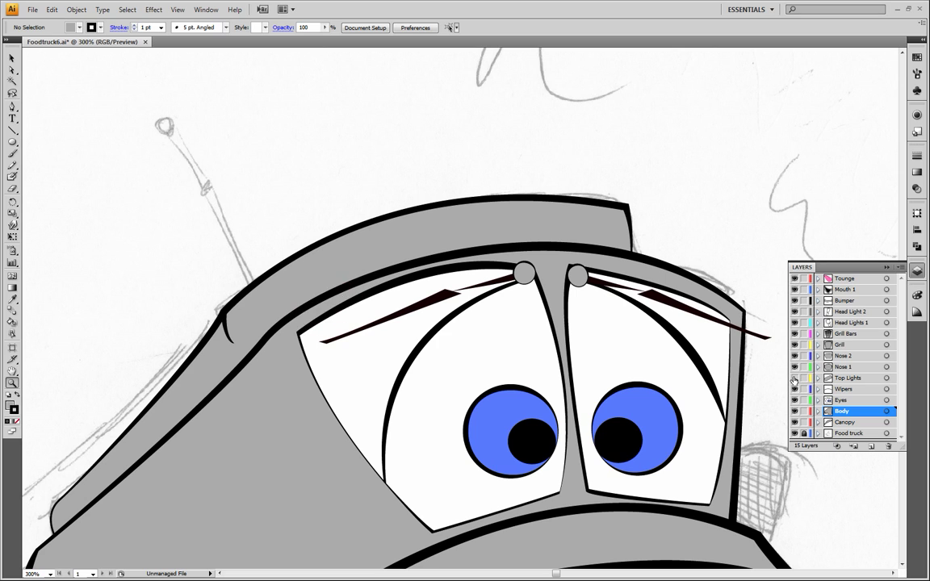
left_click(794, 378)
left_click(846, 378)
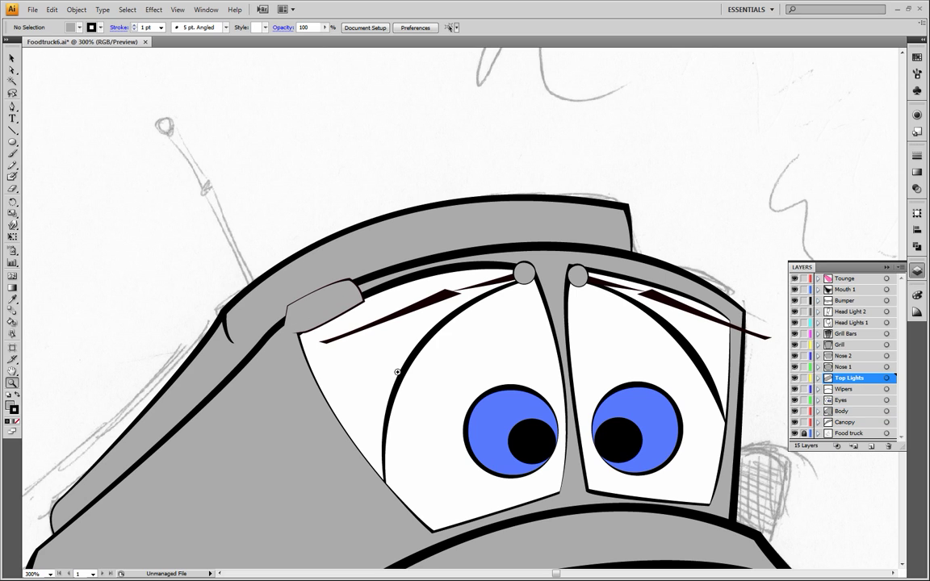
- Draw a closed four-cornered curved path just inside the roof light with the Pen tool, using no fill and a 1 pt black stroke
left_click(348, 316)
left_click(451, 316)
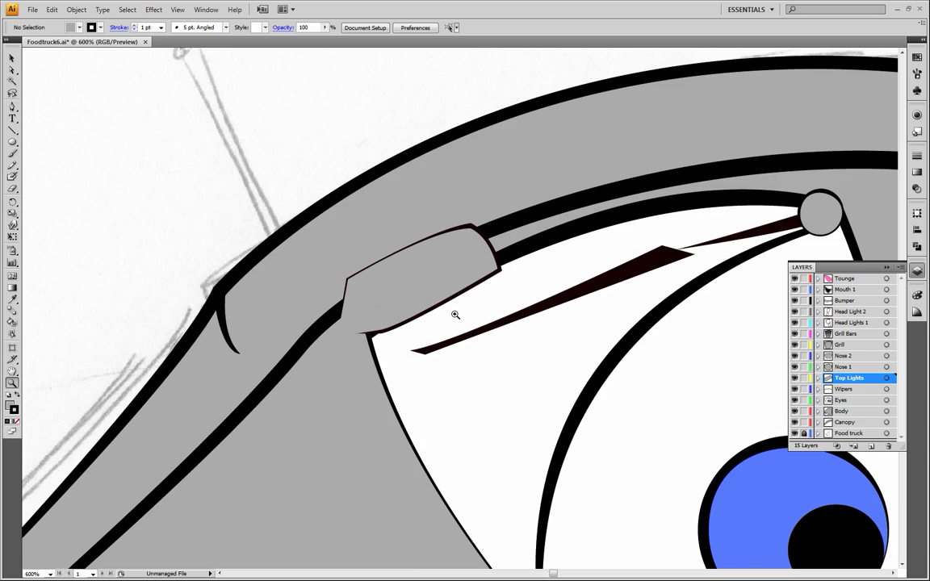
left_click(12, 106)
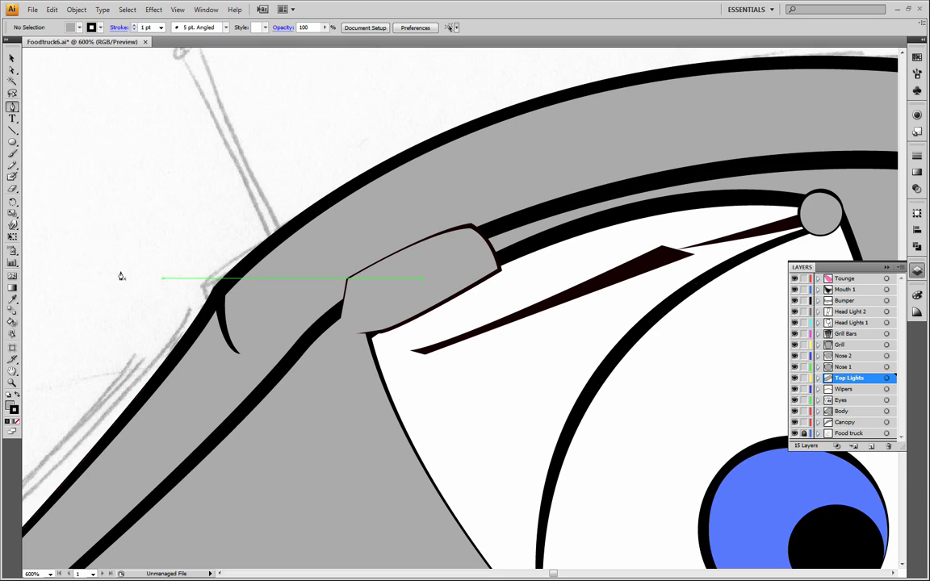
left_click(8, 404)
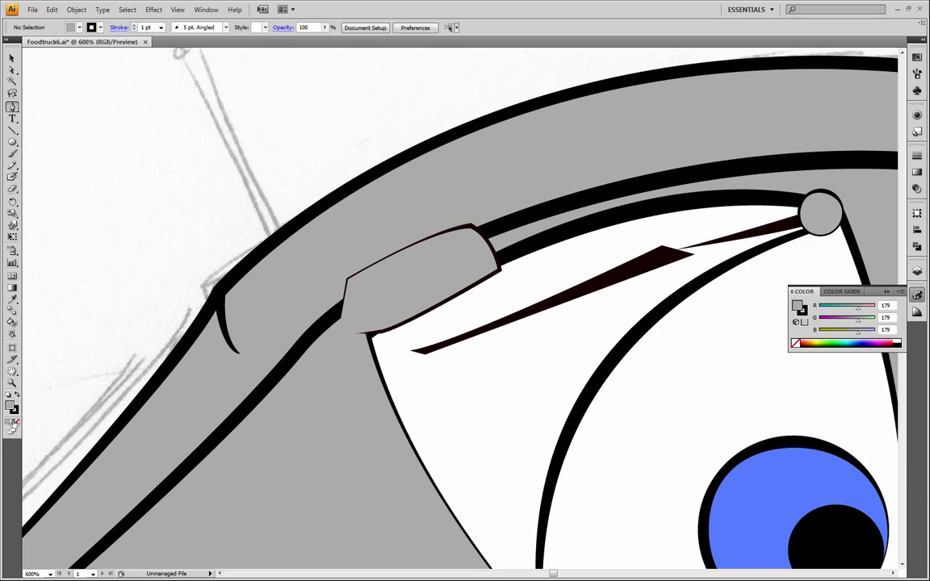
left_click(17, 422)
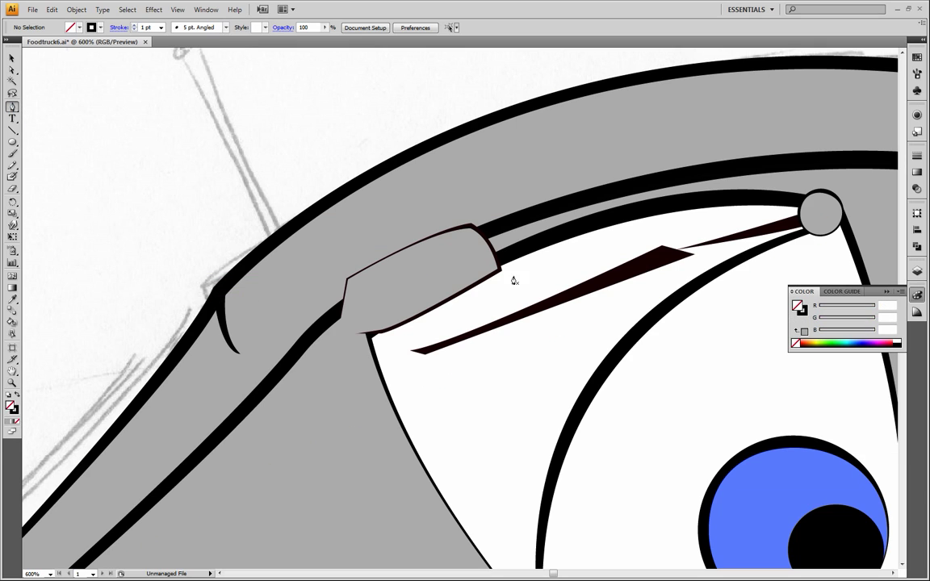
left_click(355, 281)
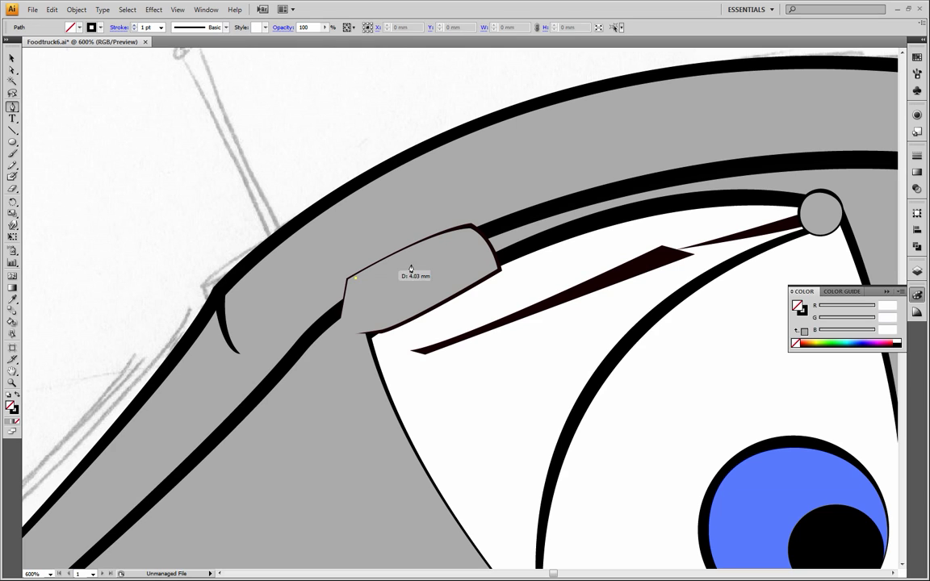
left_click(475, 232)
left_click_drag(483, 236, 486, 229)
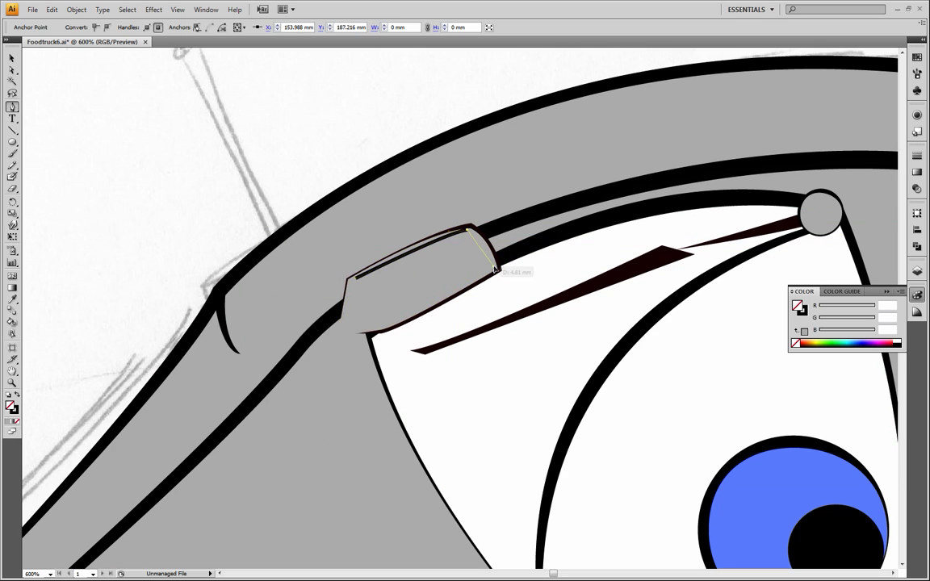
left_click_drag(494, 271, 501, 294)
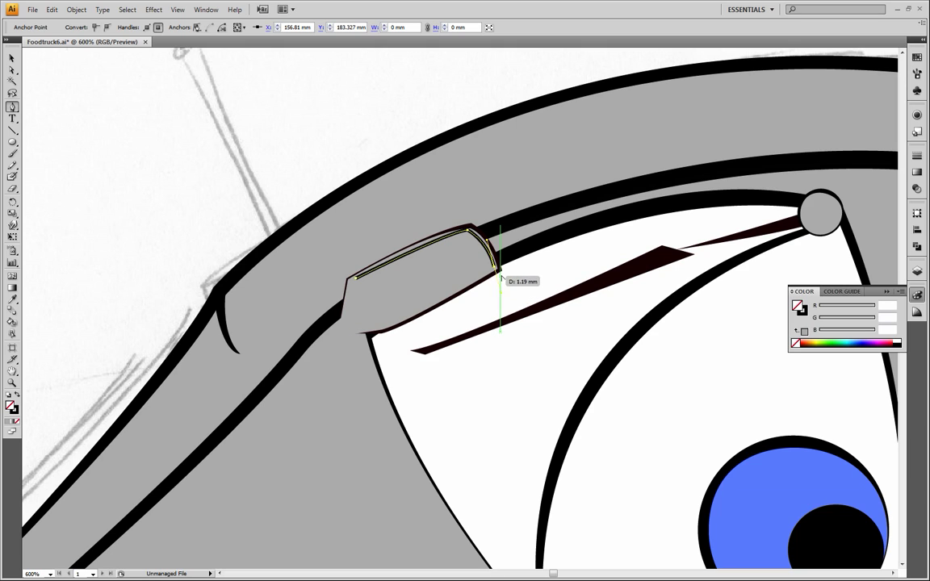
left_click_drag(378, 324, 354, 324)
left_click(378, 324)
left_click_drag(355, 279, 360, 262)
- Swap the fill and stroke of the roof light's inner path to make it solid black without an outline
left_click(12, 58)
left_click(153, 120)
left_click(447, 243)
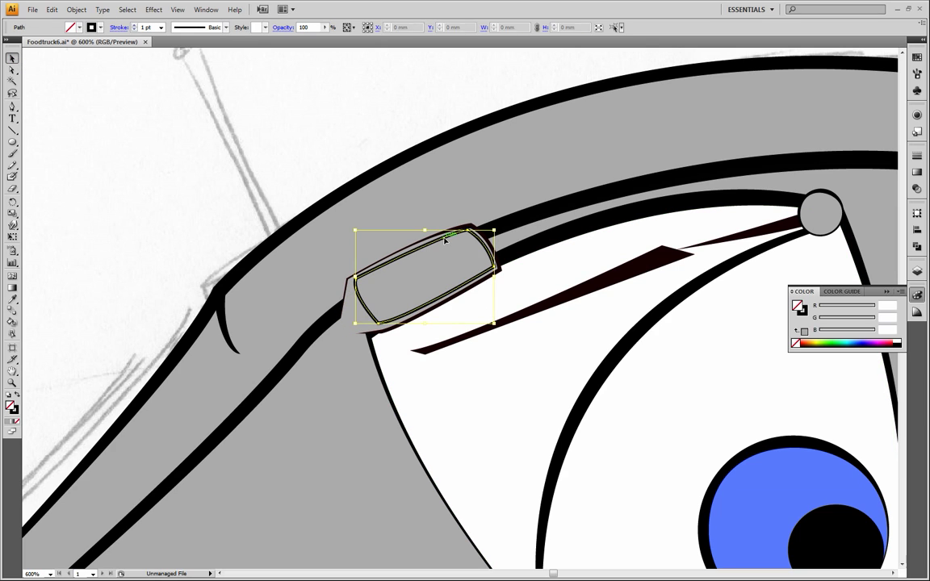
left_click(17, 395)
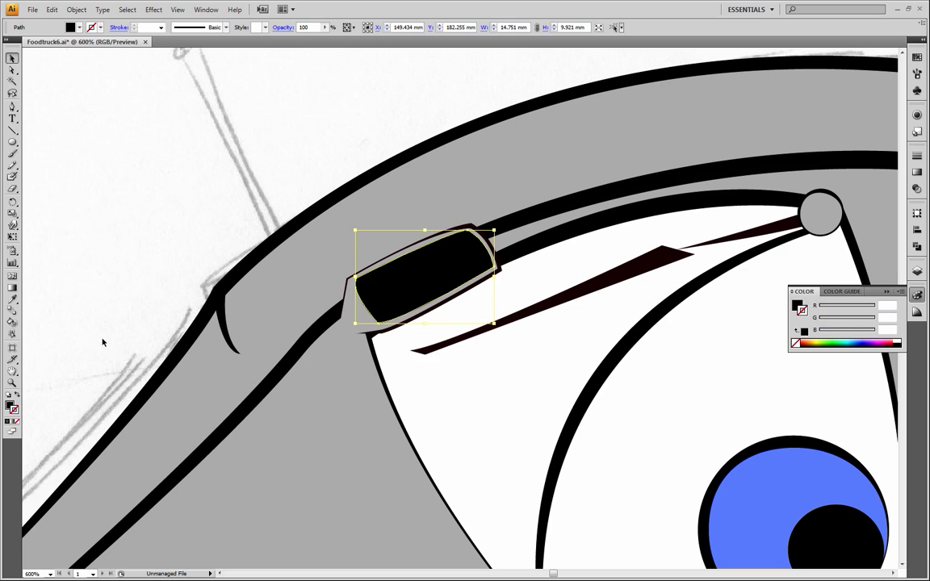
left_click(91, 304)
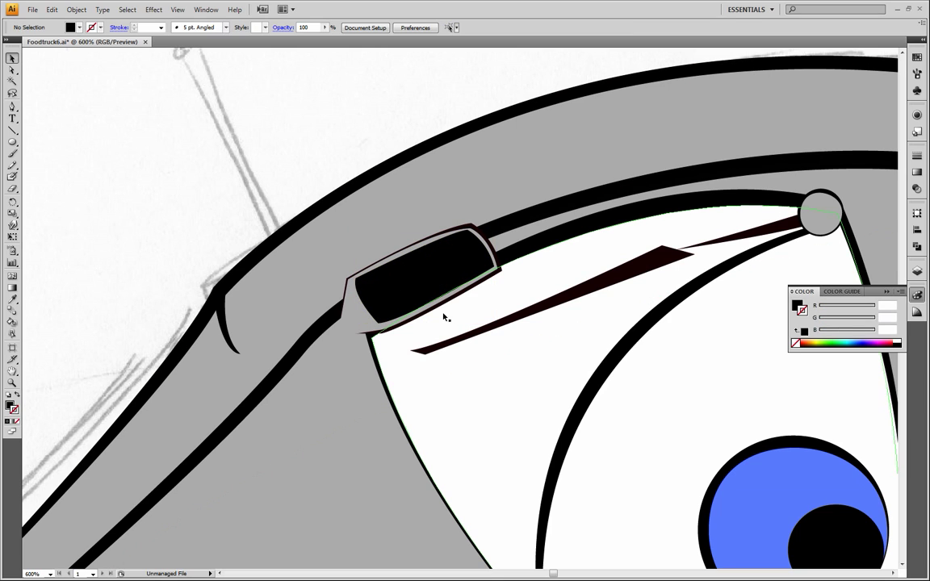
left_click(404, 265)
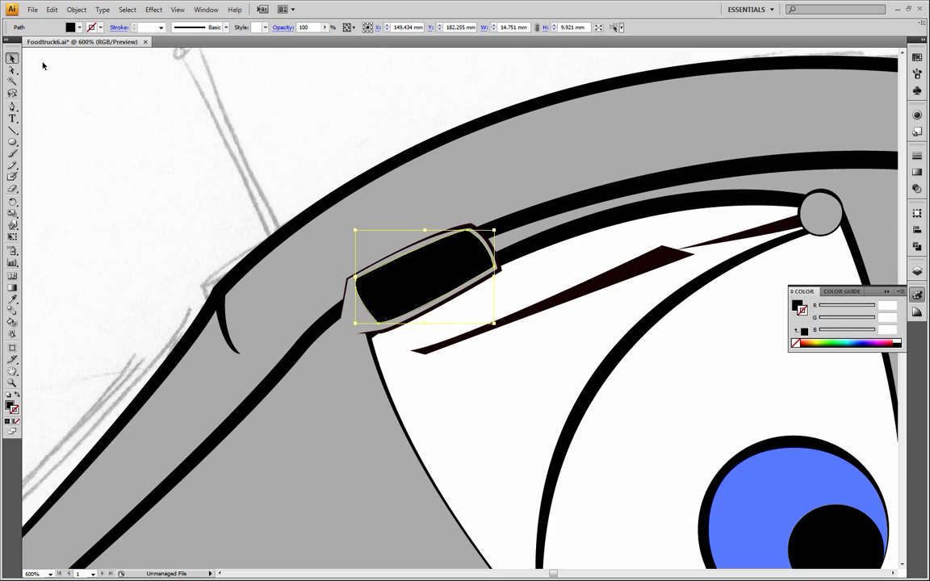
left_click(54, 103)
left_click(12, 70)
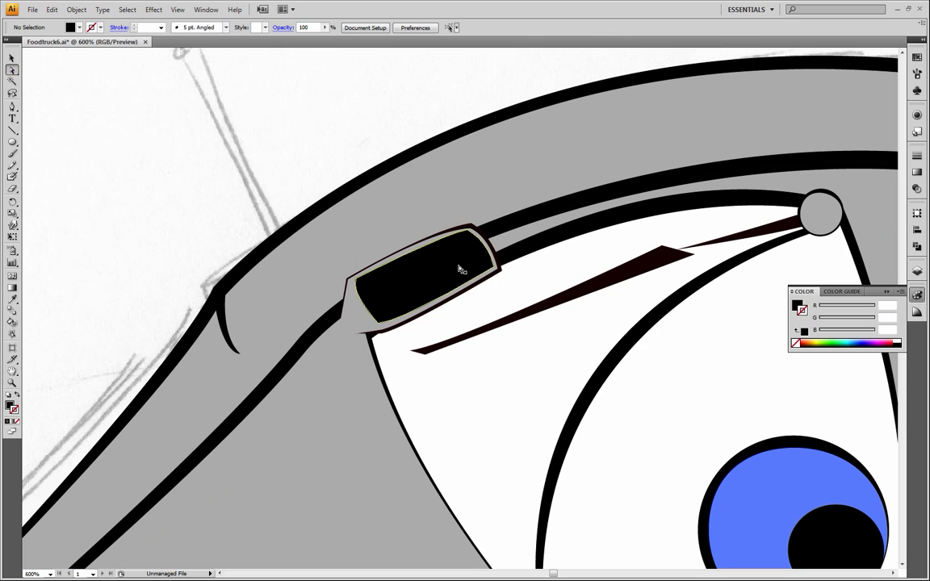
left_click(407, 260)
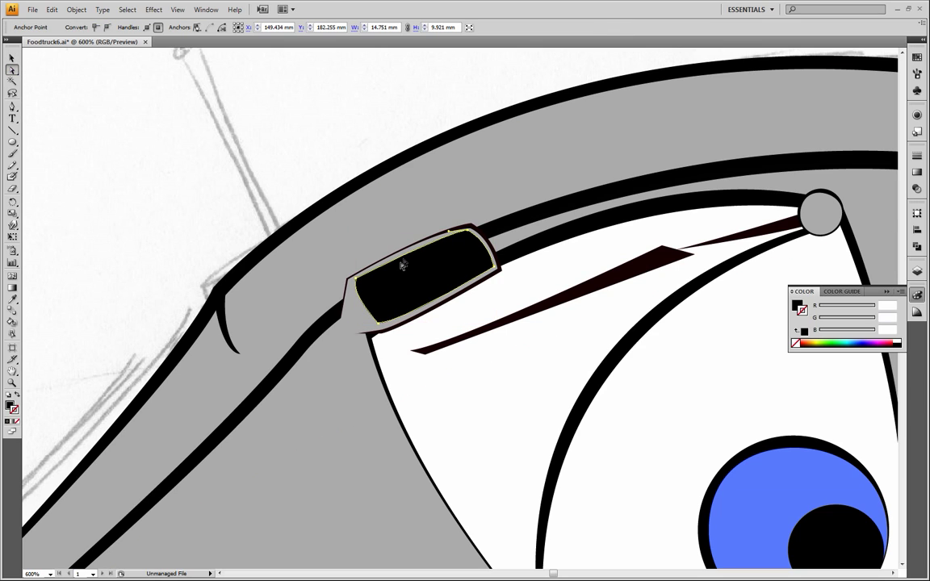
left_click(362, 285)
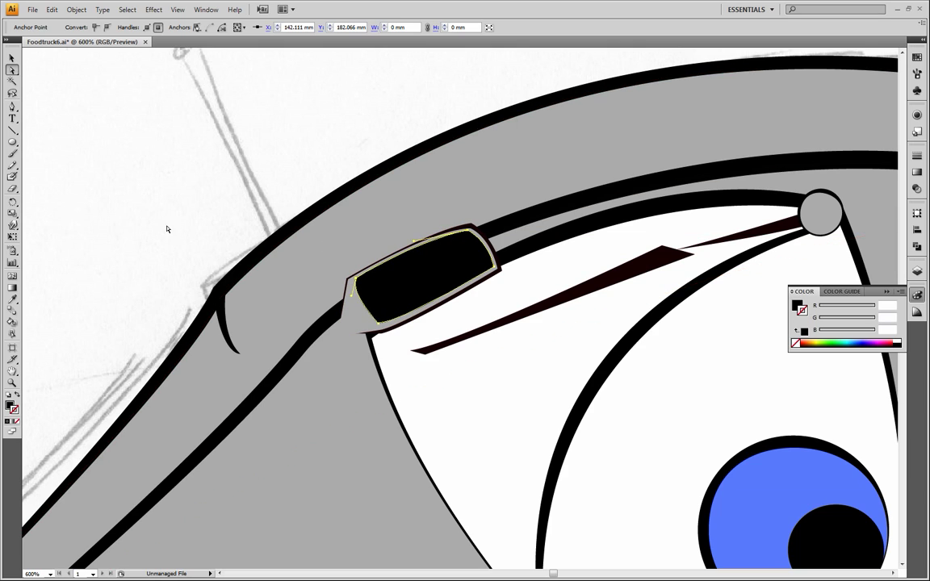
left_click(149, 202)
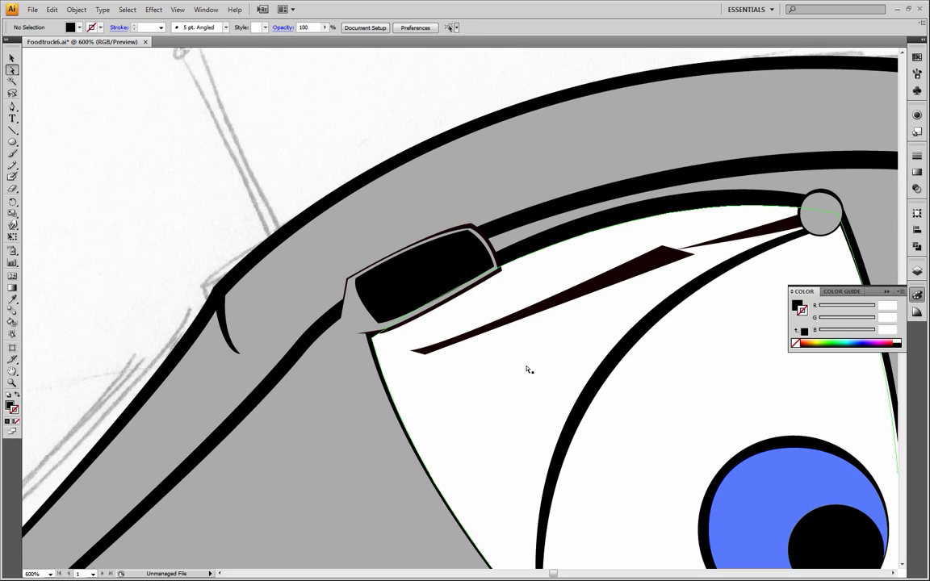
- Paste a copy of the black inner shape in front of it and sample the grey fill and 1 pt black stroke onto the copy
left_click(401, 264)
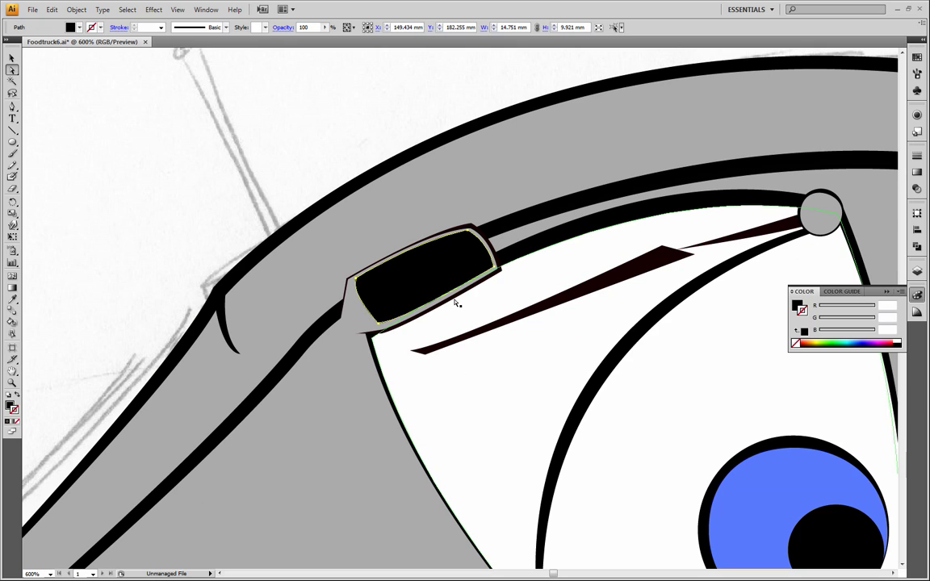
left_click(52, 10)
left_click(38, 63)
left_click(52, 10)
left_click(56, 88)
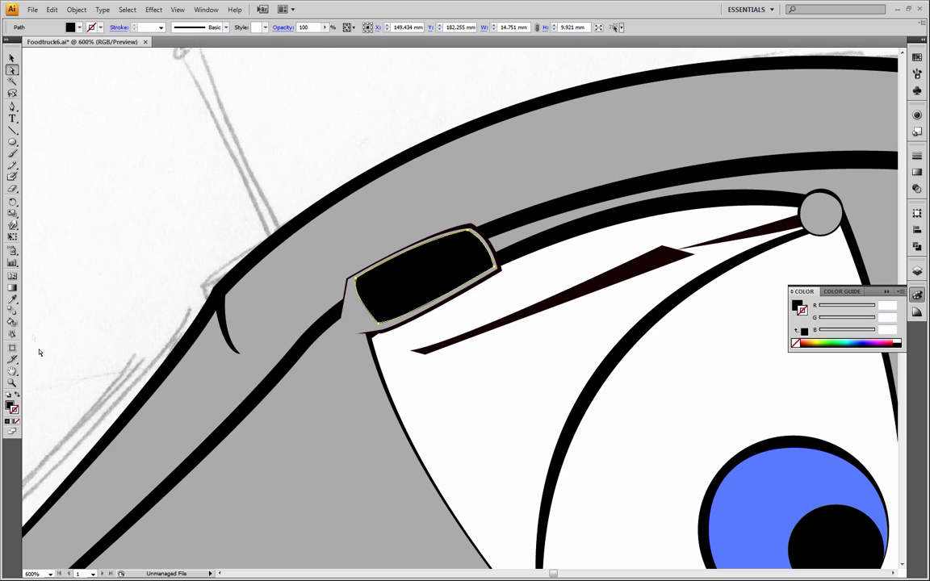
left_click(12, 298)
left_click(322, 251)
left_click(14, 71)
left_click(187, 155)
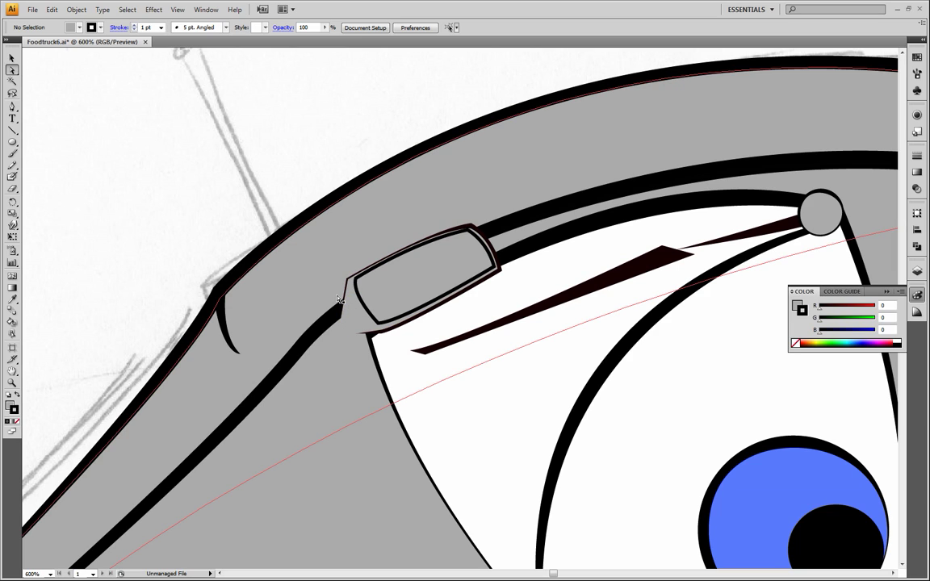
- Try to nudge the grey inner copy slightly downward by its lowest corner, and undo the move
left_click(355, 288)
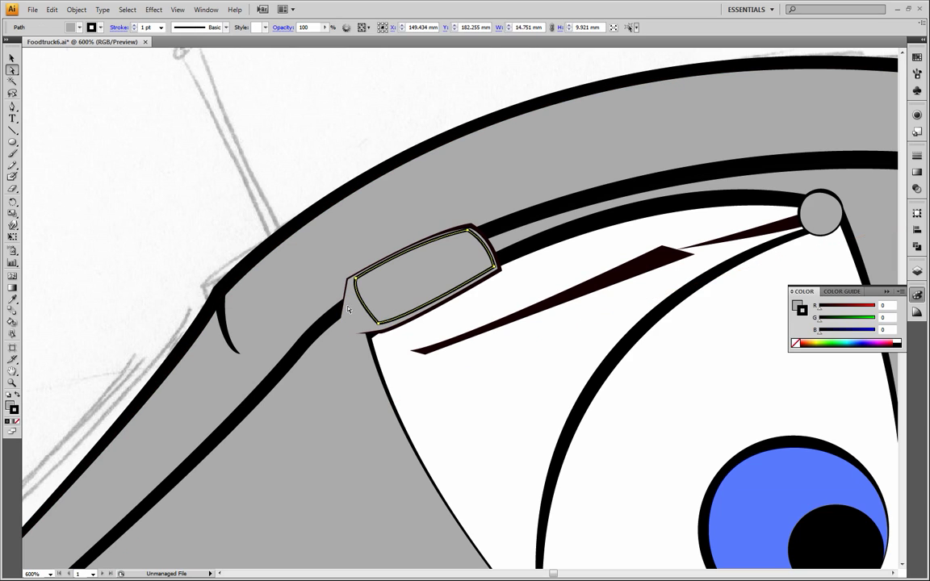
left_click(199, 266)
left_click(383, 324)
left_click(277, 170)
left_click(382, 325)
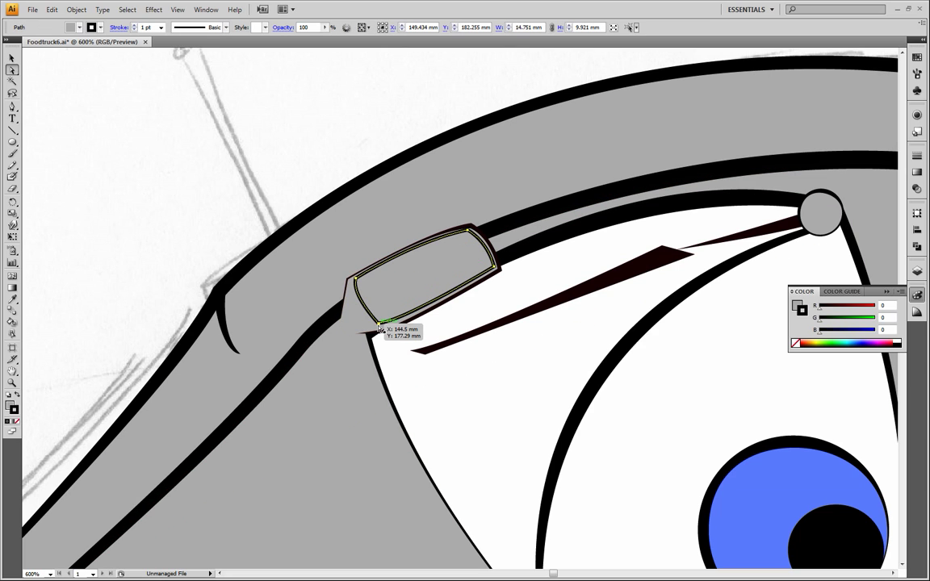
left_click_drag(381, 326, 380, 326)
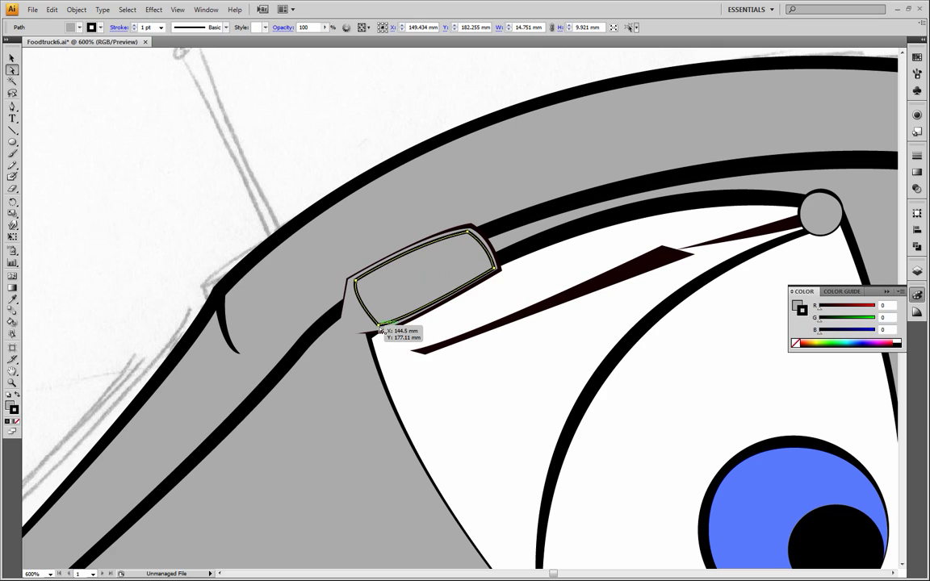
key("ctrl+z")
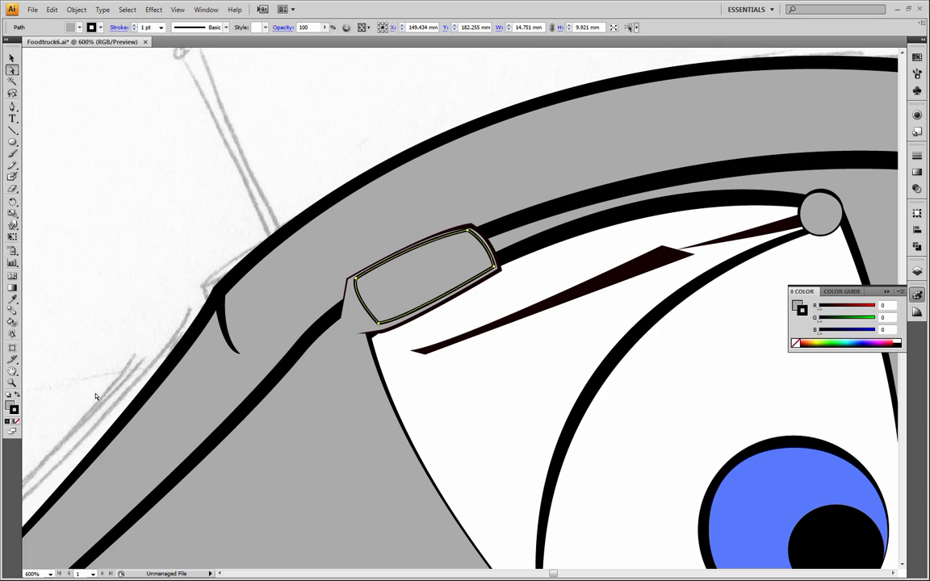
- Remove the grey inner copy's stroke and shift its upper-left anchor inward to about X 142.52 mm, Y 182.07 mm
left_click(16, 421)
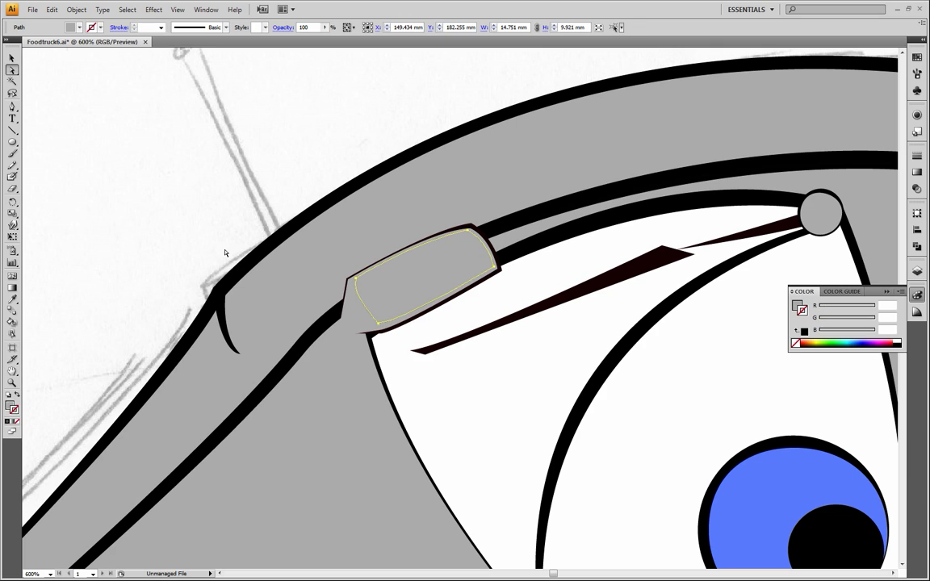
left_click(141, 219)
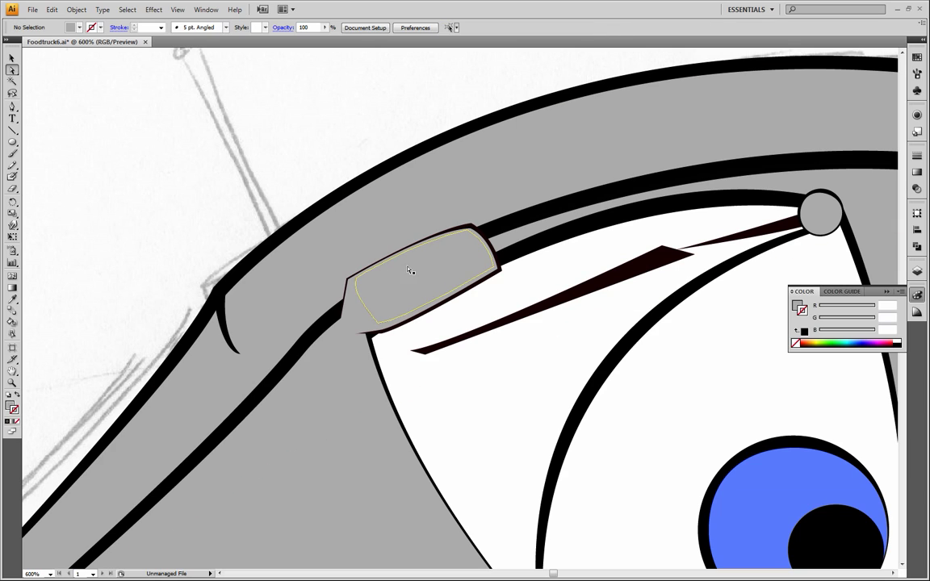
left_click(472, 230)
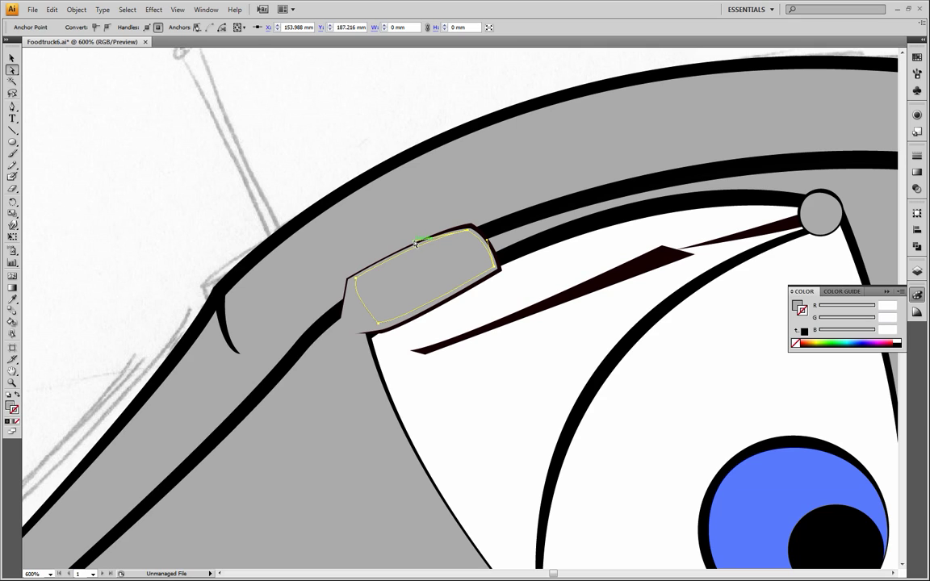
left_click_drag(355, 279, 361, 283)
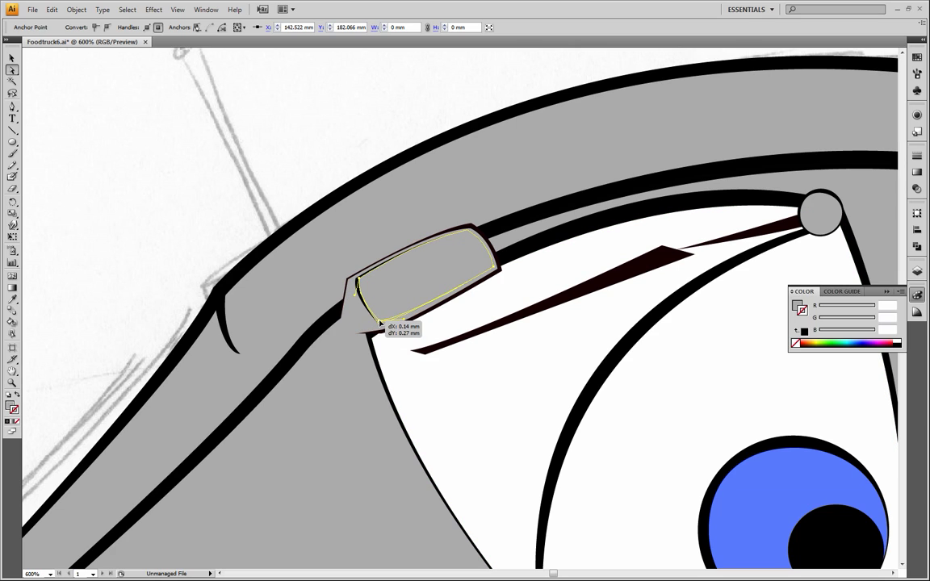
left_click(380, 323)
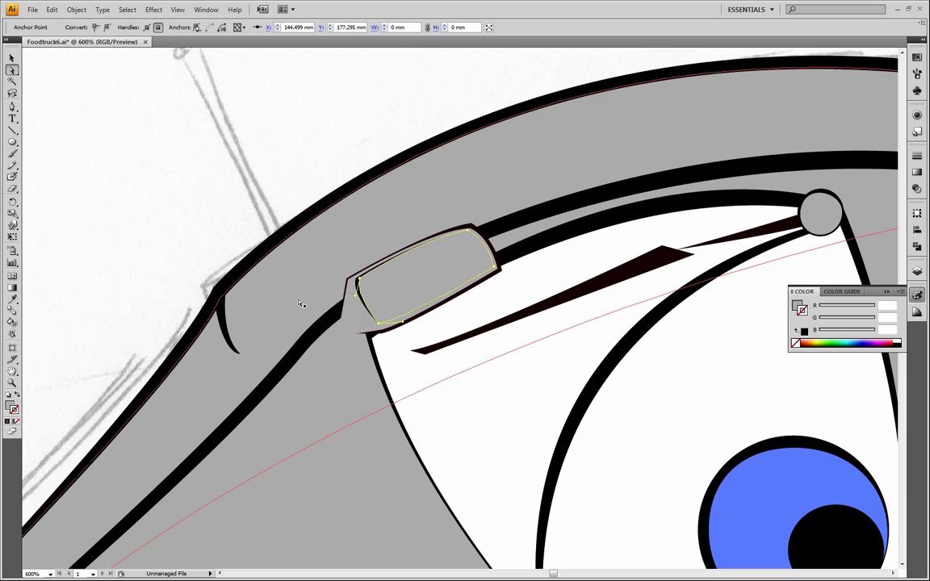
left_click(128, 254)
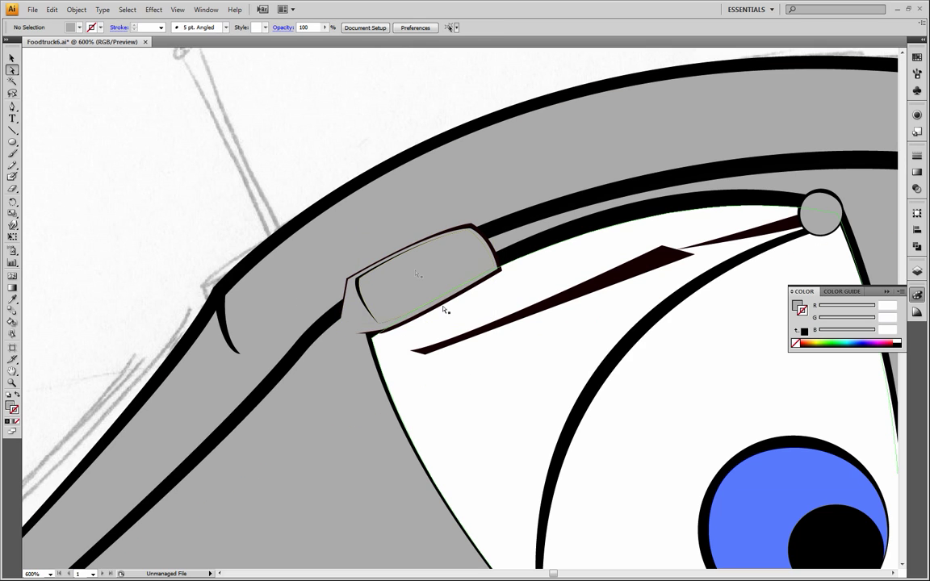
- Fill the grey inner copy of the roof light with bright yellow, RGB 255, 247, 0
left_click(445, 285)
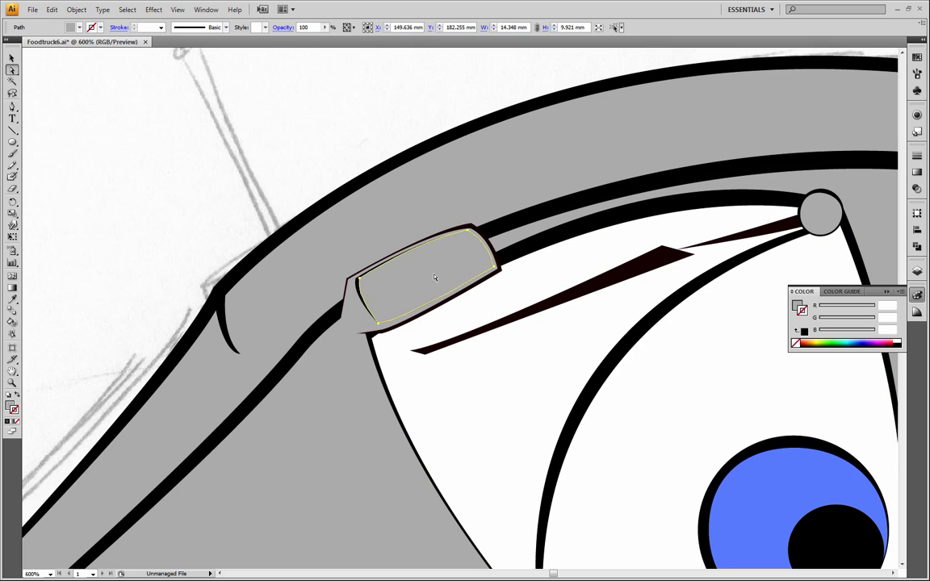
left_click(817, 340)
left_click(795, 343)
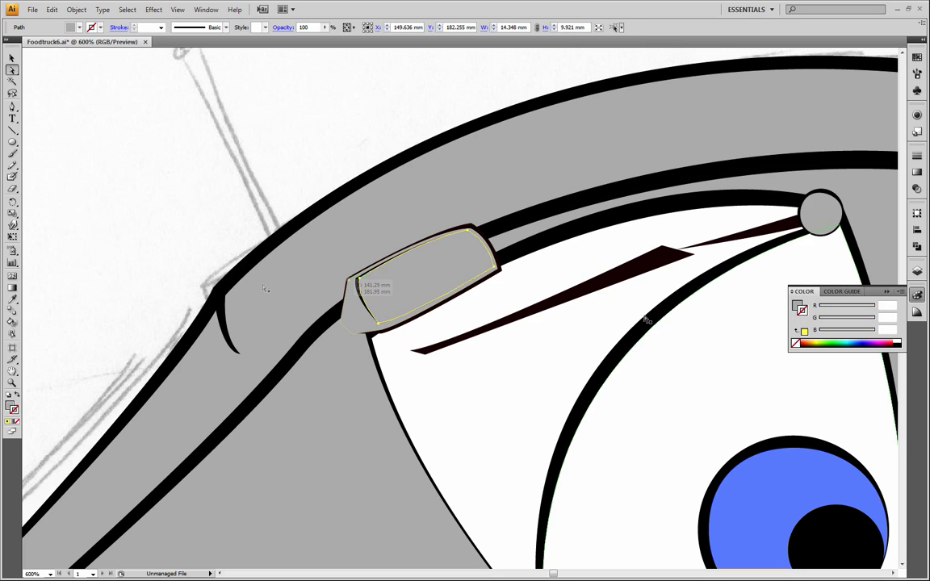
left_click(9, 407)
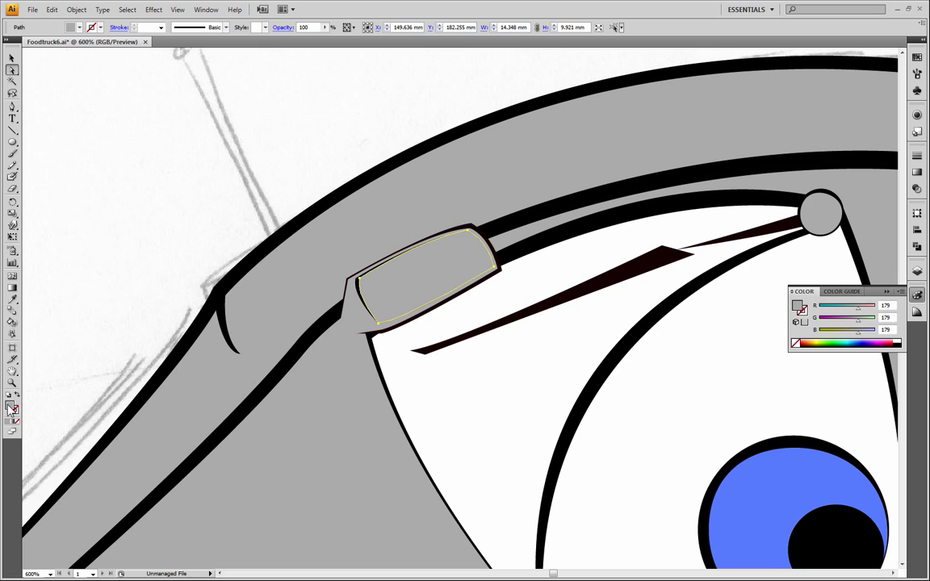
left_click(810, 343)
left_click(79, 189)
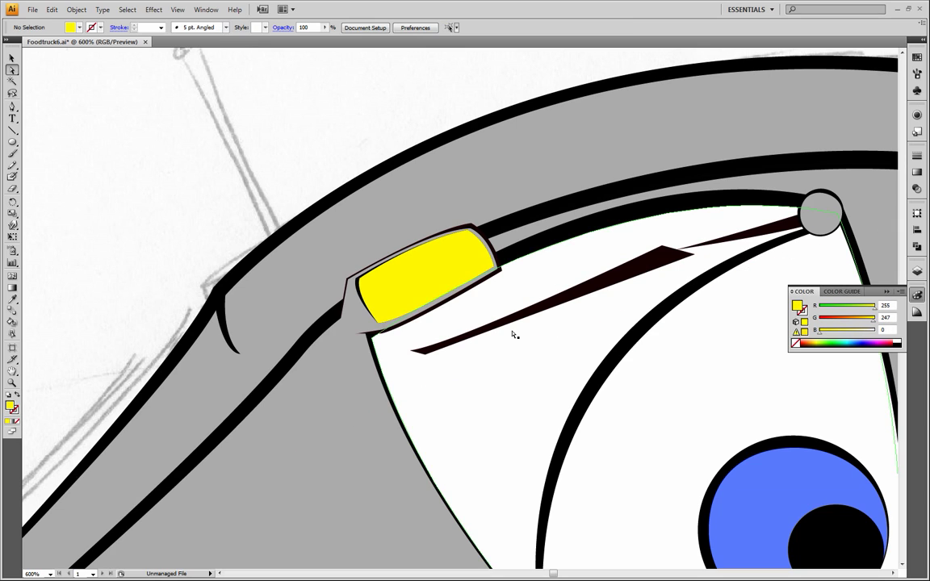
- Move the yellow shape diagonally down off its black backing and give the backing a 1 pt black stroke
left_click(12, 383)
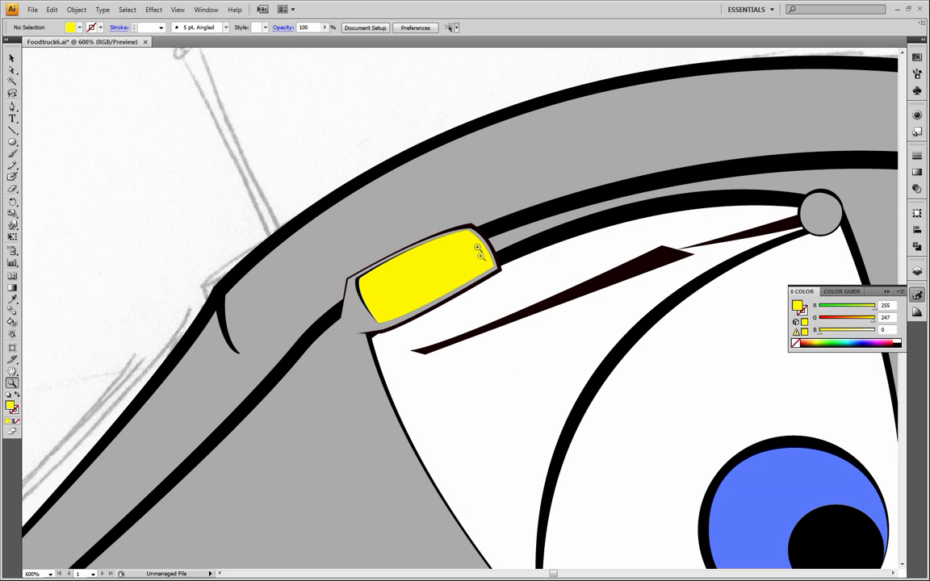
left_click(478, 246)
left_click(12, 70)
left_click(371, 352)
left_click_drag(390, 342, 425, 365)
left_click(360, 338)
left_click(16, 411)
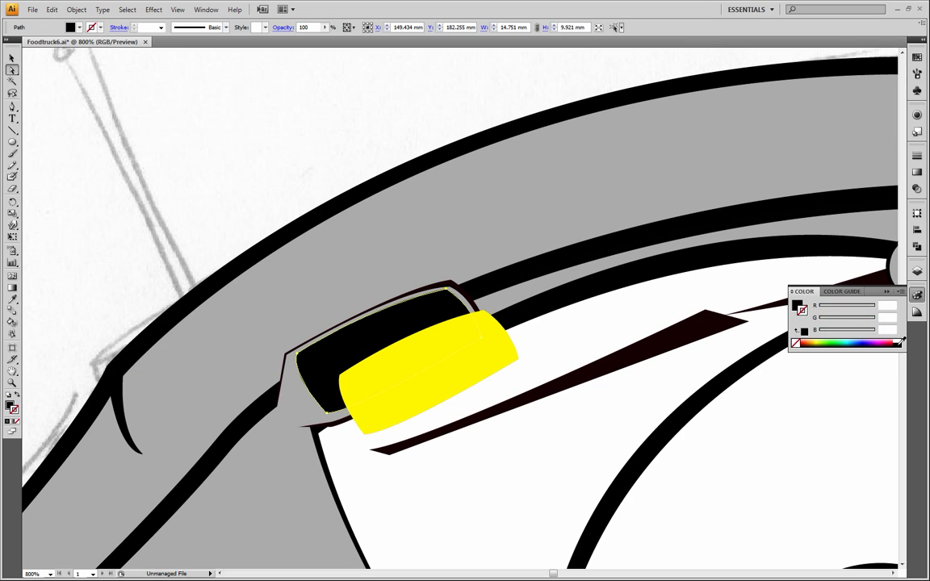
left_click(900, 342)
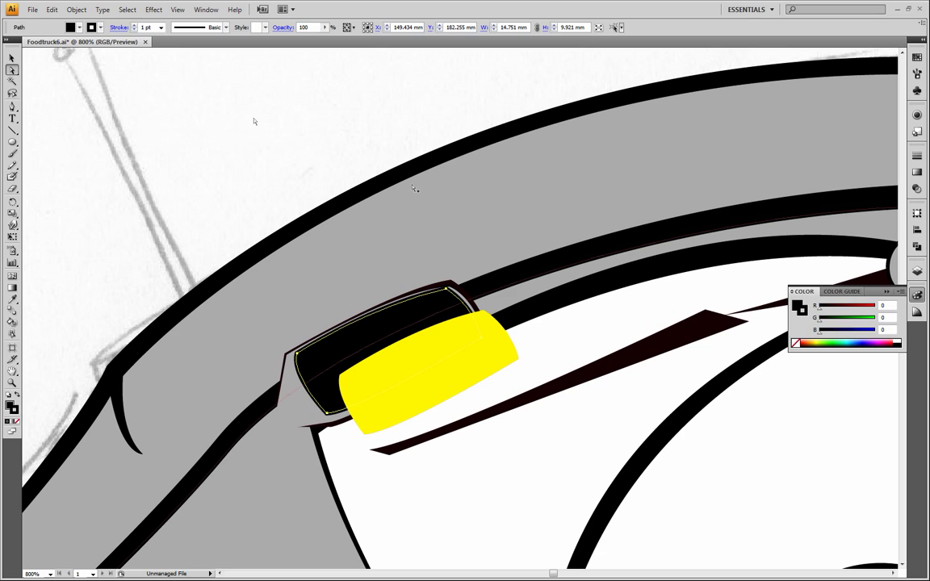
- Give the black backing of the roof light a 0.5 pt stroke
left_click(134, 30)
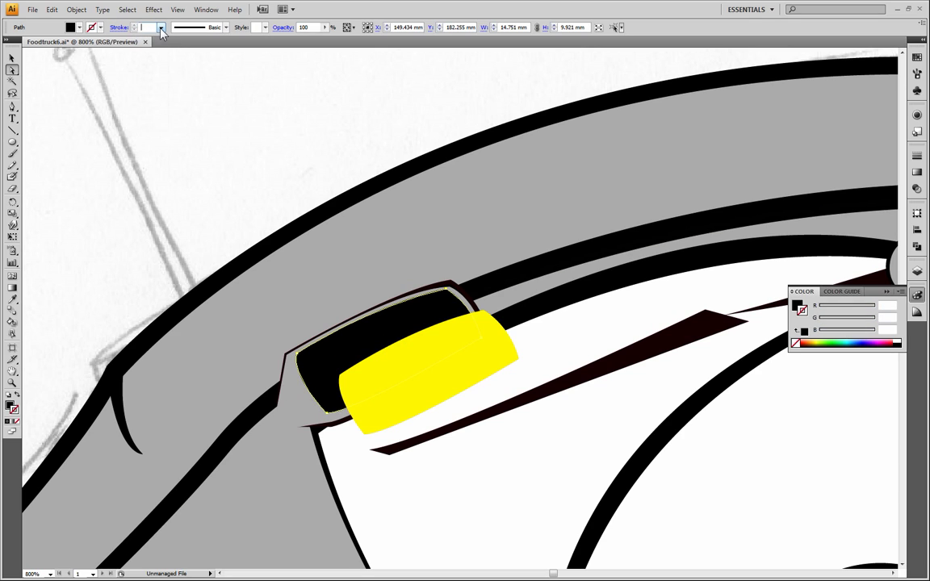
left_click(161, 27)
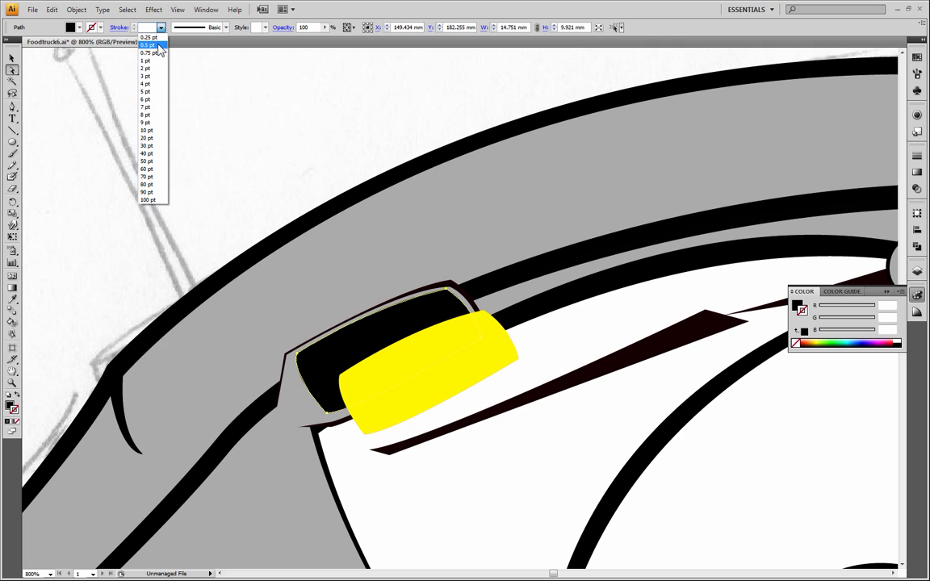
left_click(149, 46)
left_click(251, 162)
- Move the yellow lens back over its black backing and nudge it to about X 149.43 mm, Y 182.26 mm
left_click_drag(444, 368, 406, 352)
left_click(257, 173)
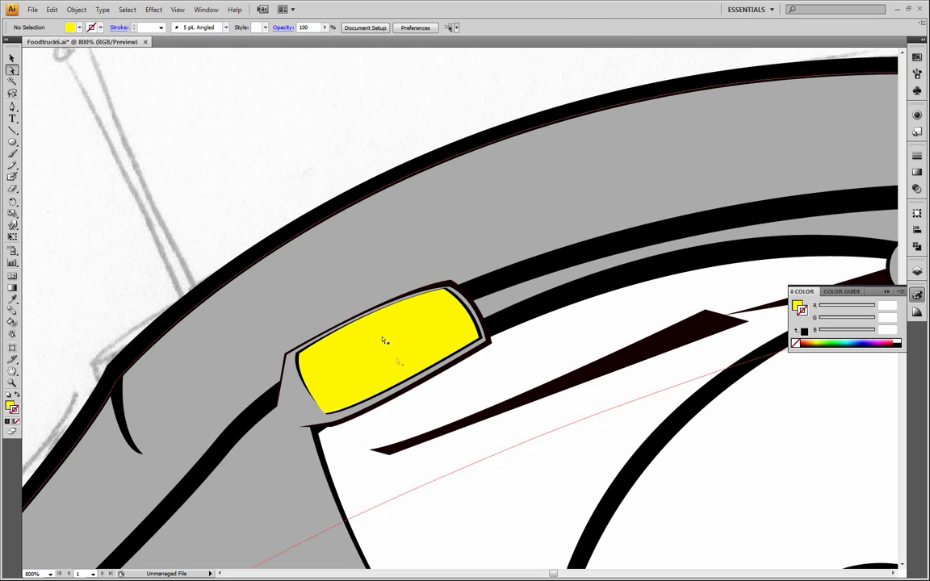
left_click(395, 355)
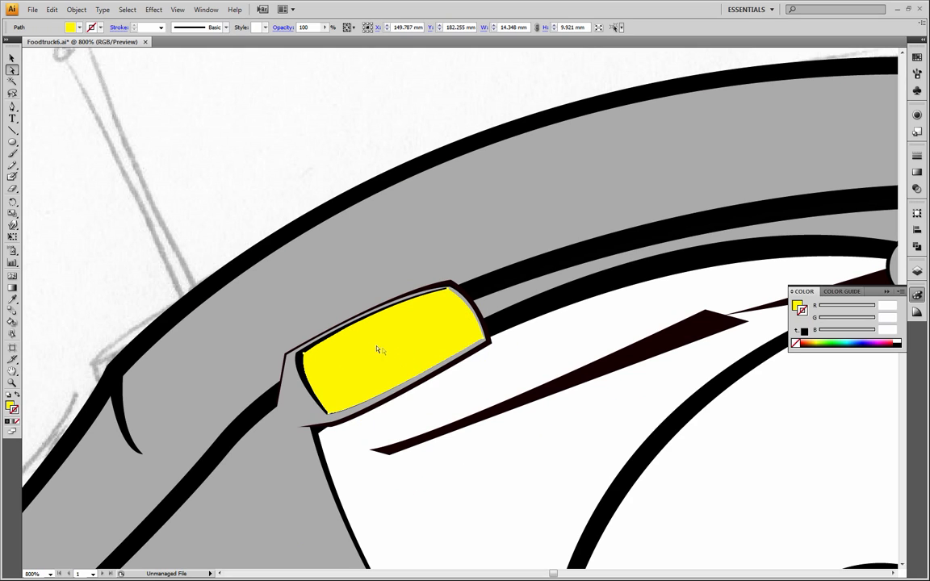
left_click_drag(385, 354, 389, 353)
left_click_drag(386, 352, 386, 352)
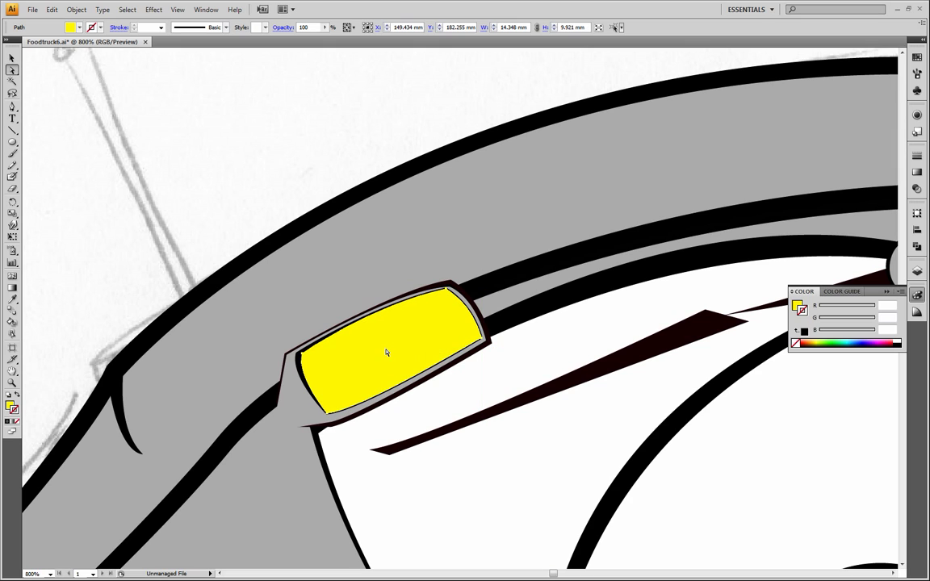
left_click(254, 212)
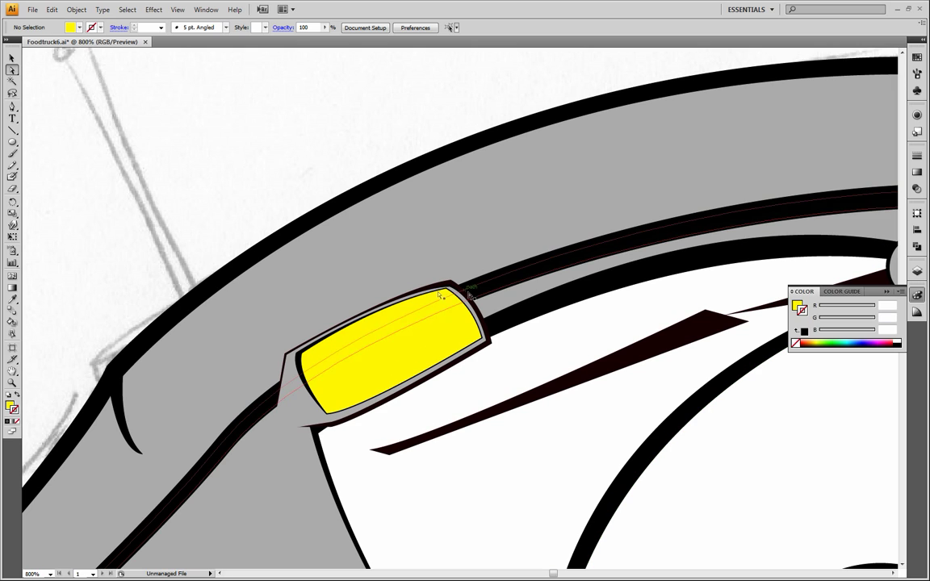
- Select all of the truck artwork and lower its opacity to 15%
left_click(12, 383)
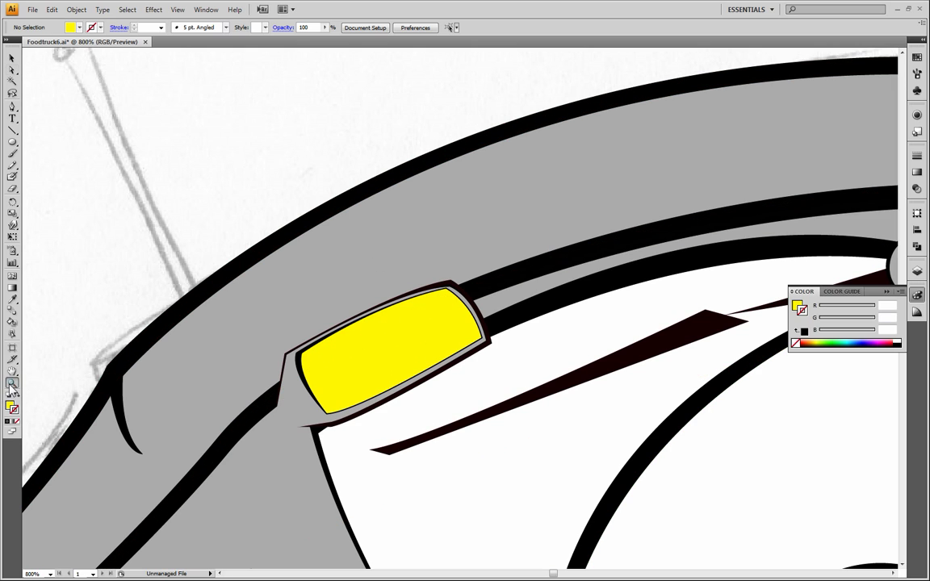
left_click(477, 344, "alt")
left_click(477, 344, "alt")
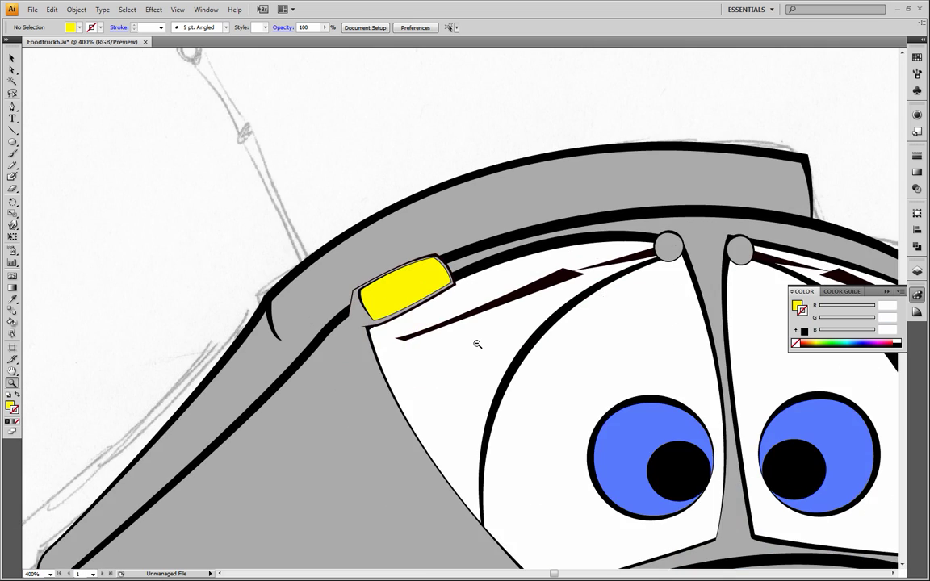
left_click(477, 344, "alt")
left_click(477, 344, "alt")
left_click(477, 344, "alt")
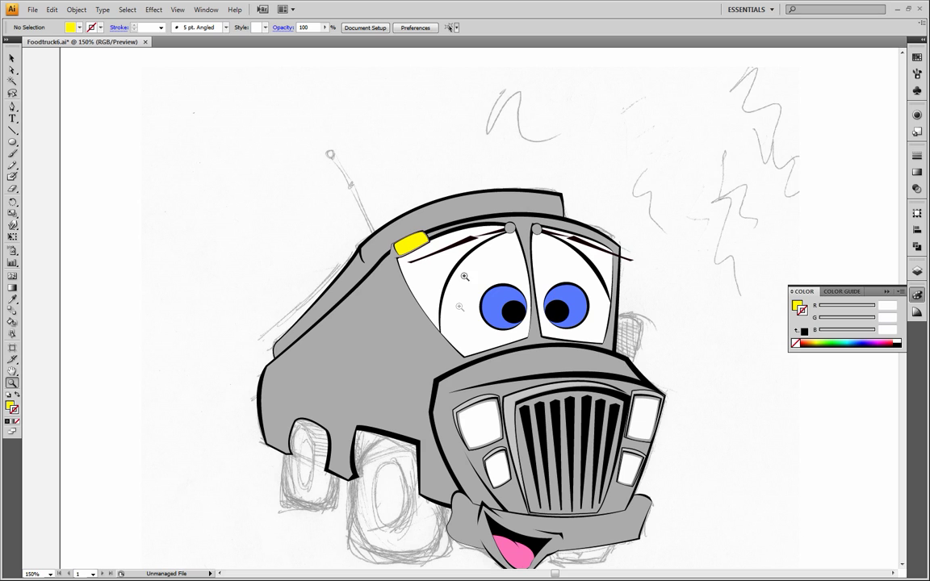
left_click_drag(487, 310, 420, 258)
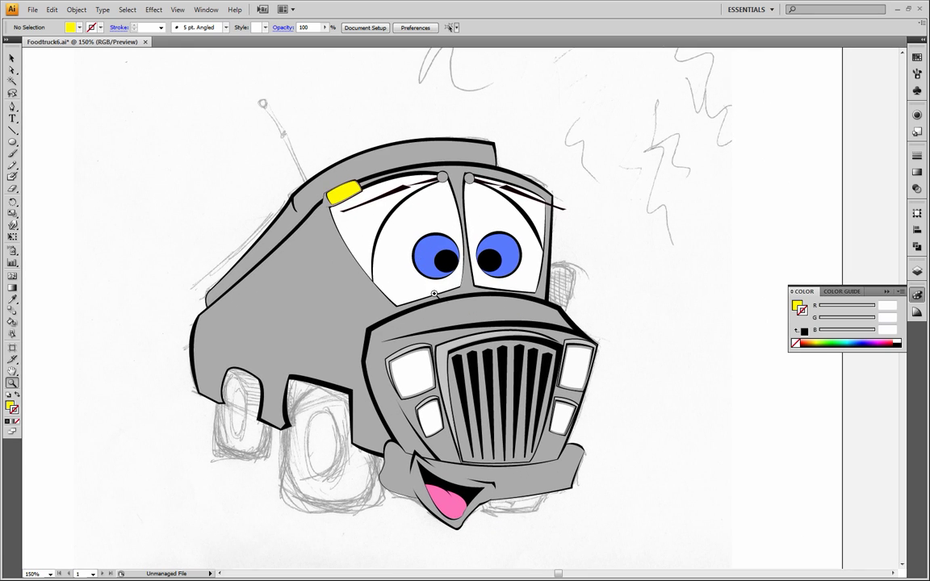
left_click(13, 59)
left_click_drag(133, 77, 601, 509)
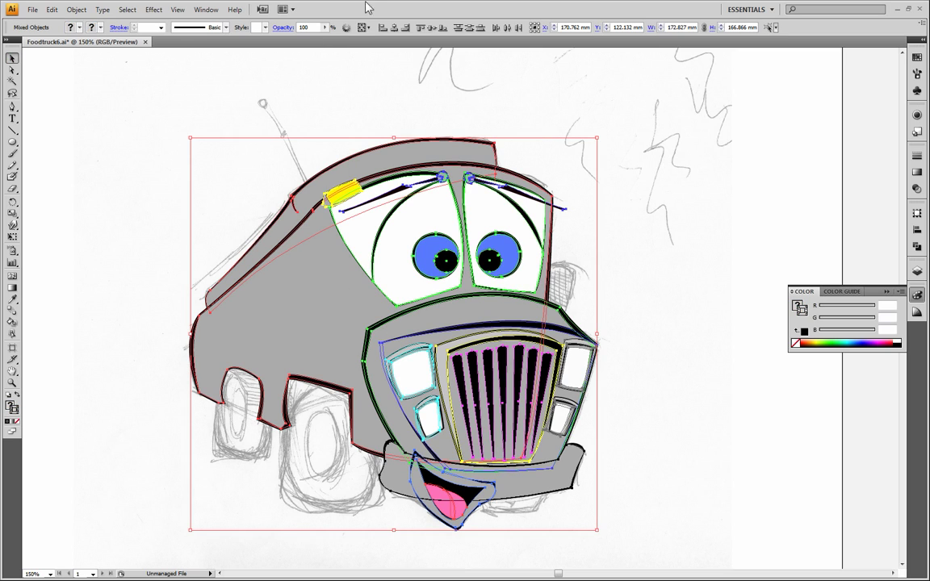
left_click(324, 26)
left_click_drag(297, 46, 272, 48)
left_click(728, 285)
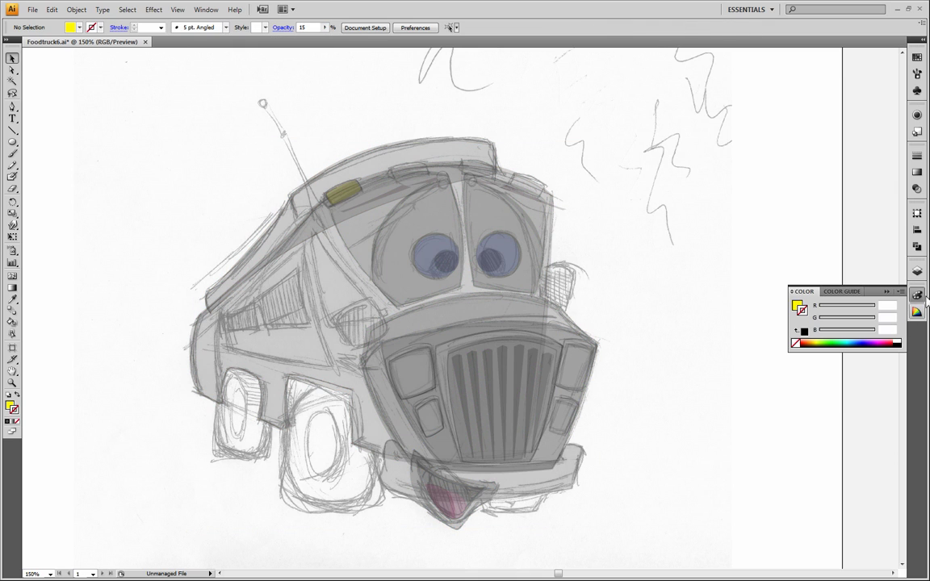
- Examine the sketched roof lights above the windshield through the faded artwork
left_click(921, 271)
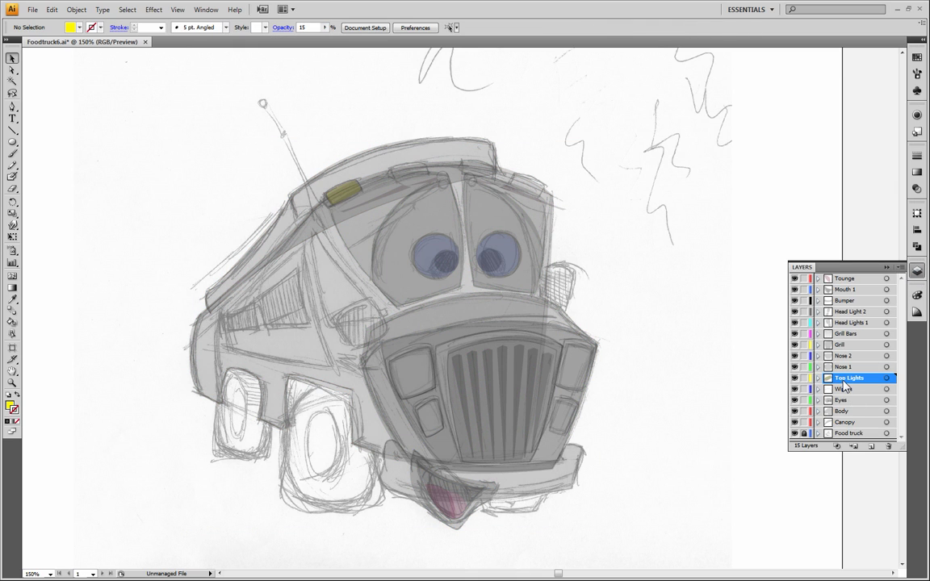
left_click(12, 382)
left_click_drag(322, 107, 510, 247)
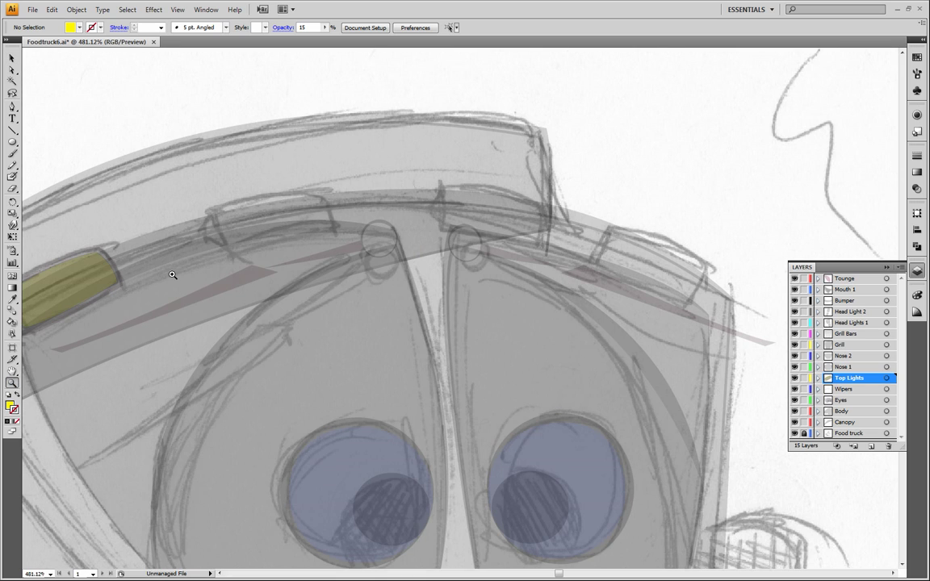
left_click_drag(194, 286, 315, 240)
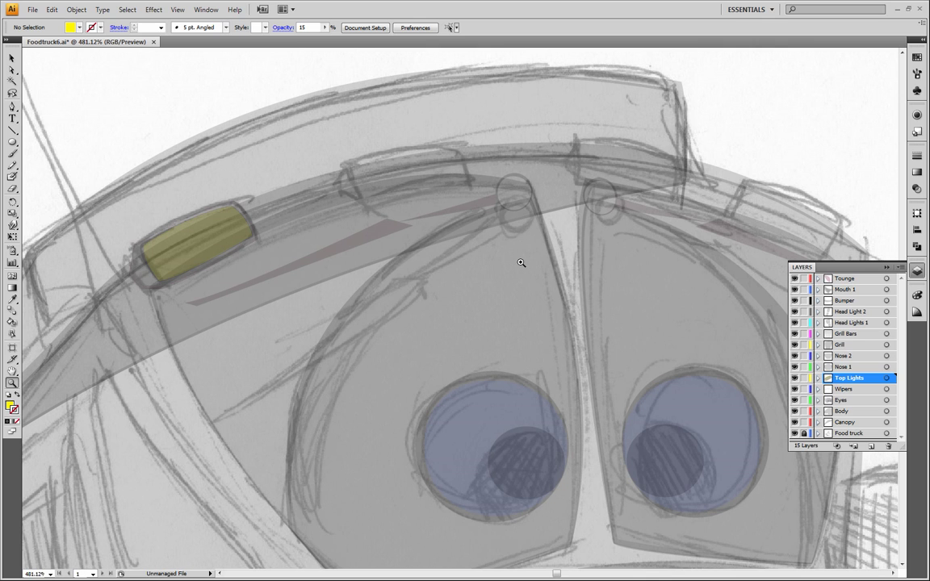
left_click(496, 266, "alt")
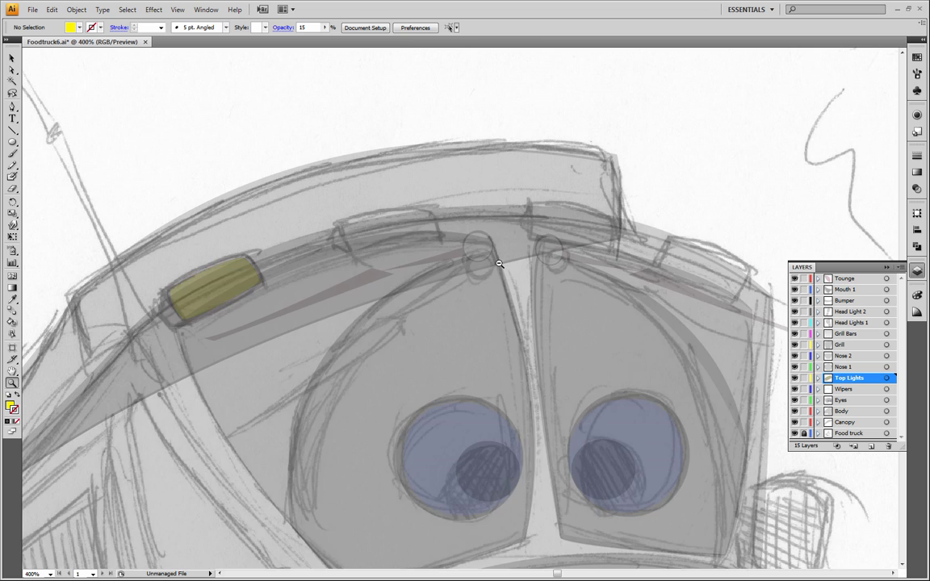
left_click(498, 264, "alt")
left_click_drag(399, 346, 468, 193)
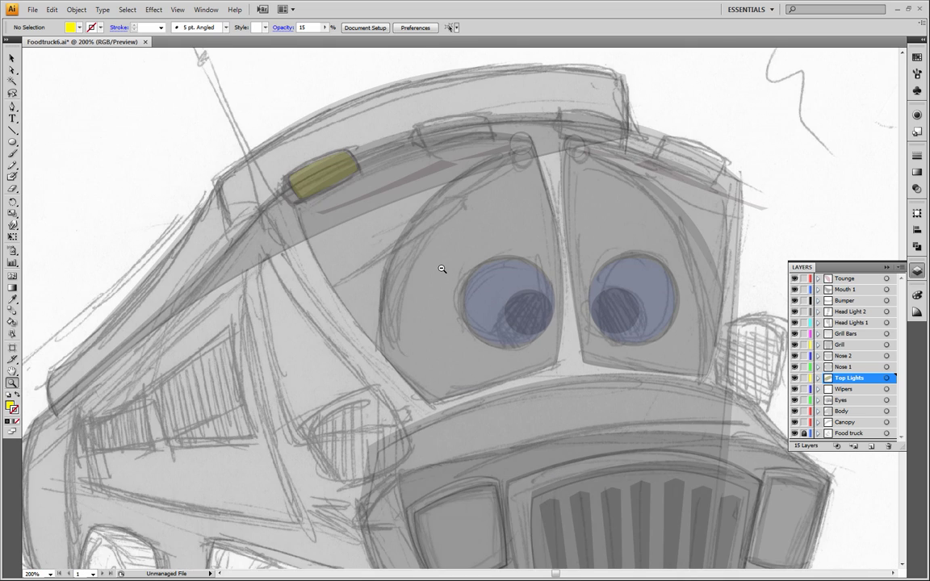
left_click(443, 266, "alt")
left_click(445, 323, "alt")
left_click_drag(441, 325, 426, 242)
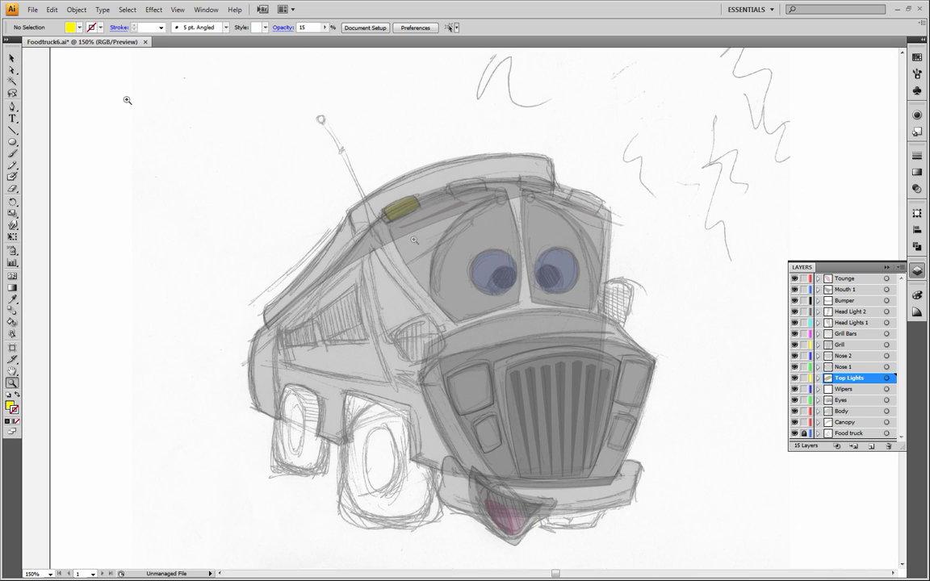
- Select the whole truck artwork again and set its opacity to 100%
left_click(11, 58)
left_click_drag(180, 86, 683, 533)
scroll(360, 197, "up", 5)
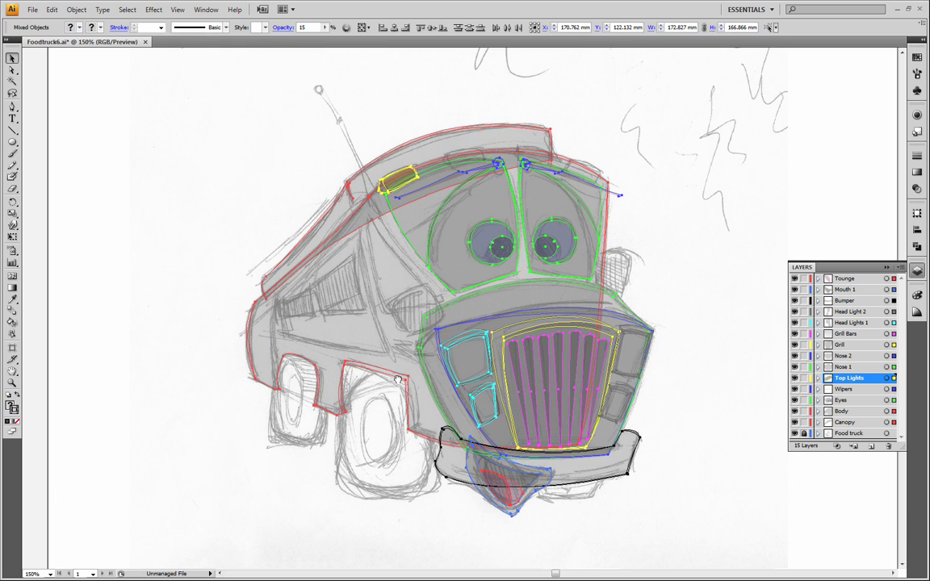
left_click(325, 28)
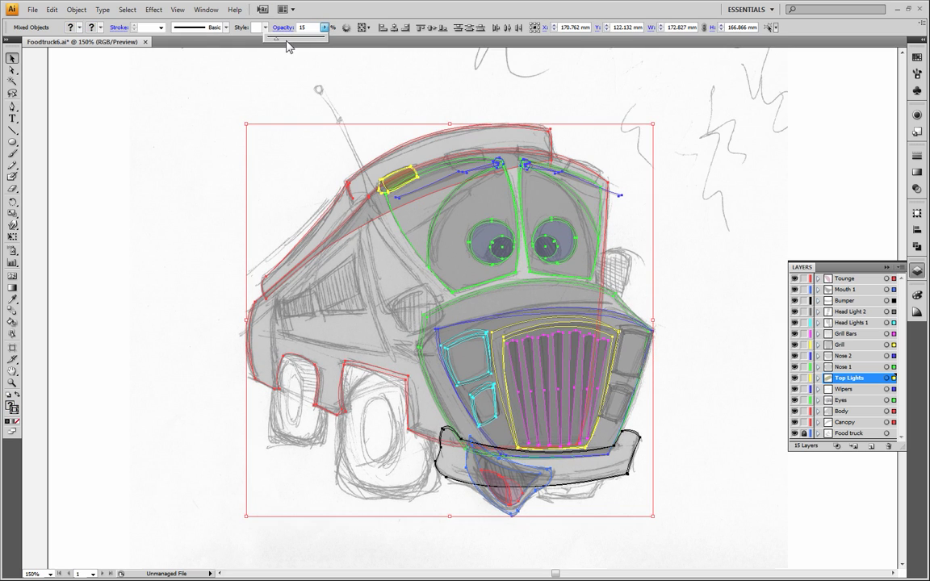
left_click_drag(279, 44, 385, 64)
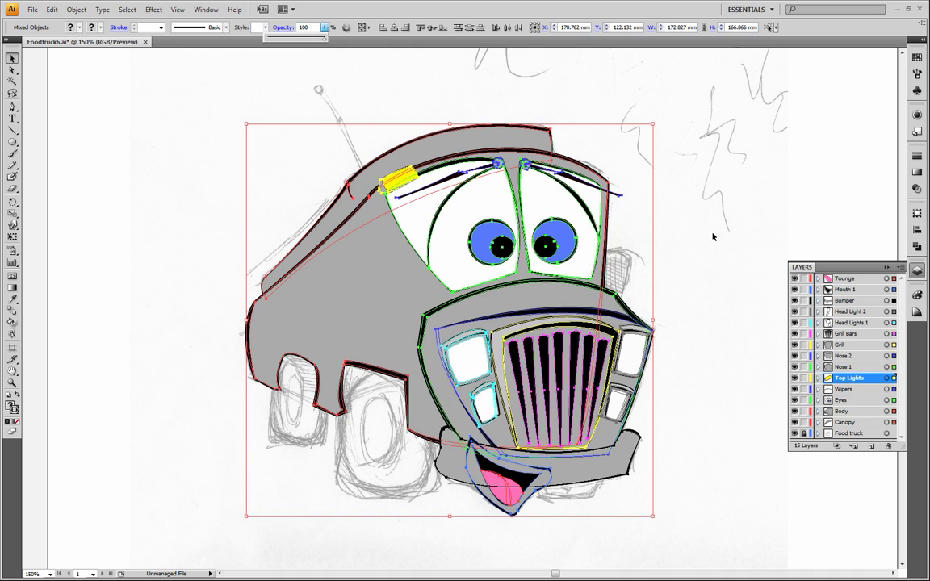
left_click(730, 284)
- Lock every layer except Top Lights and copy the roof light further along the roof to about X 174.67 mm, Y 193.90 mm
left_click_drag(803, 279, 803, 420)
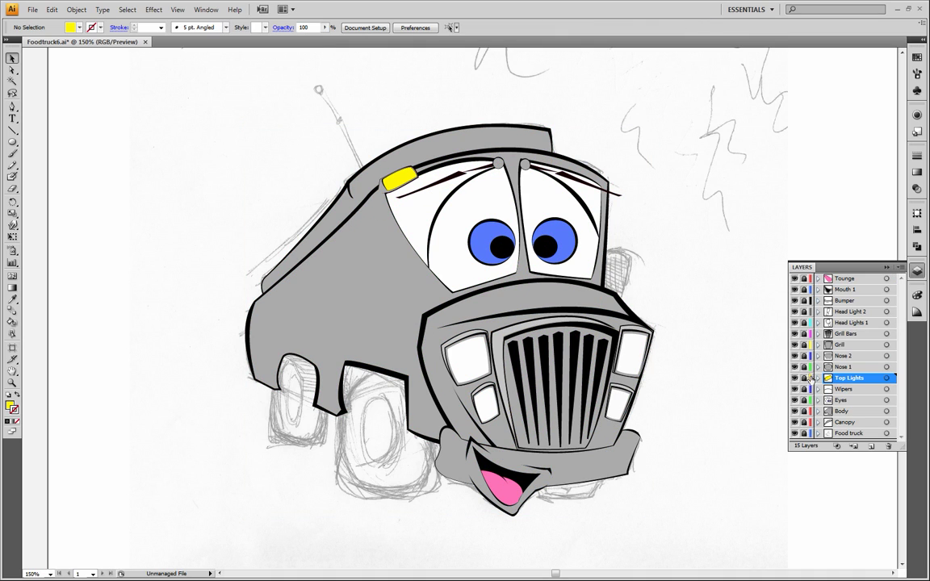
left_click(805, 378)
left_click_drag(305, 121, 464, 153)
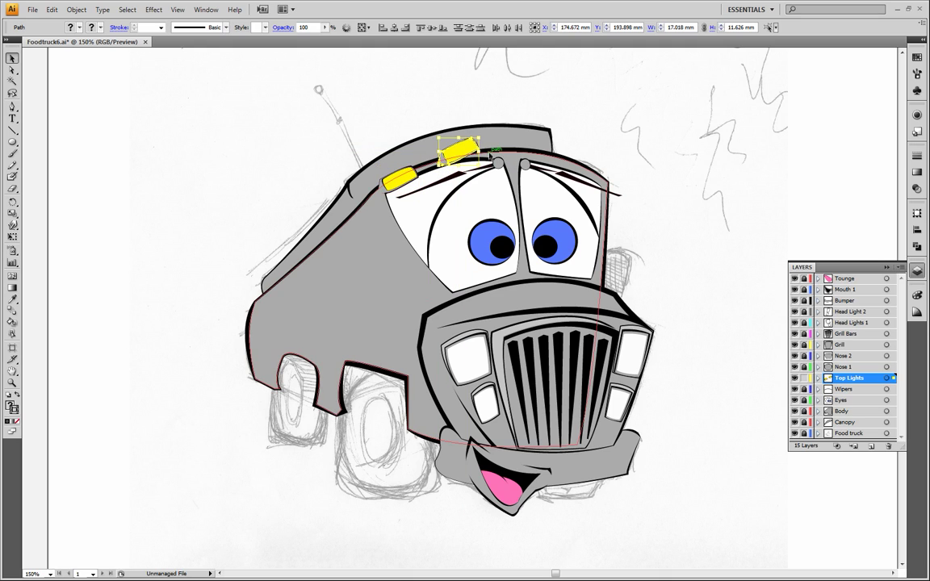
- Group the copied roof light's parts and rotate the group slightly clockwise to follow the roof's curve
left_click(76, 10)
left_click(69, 51)
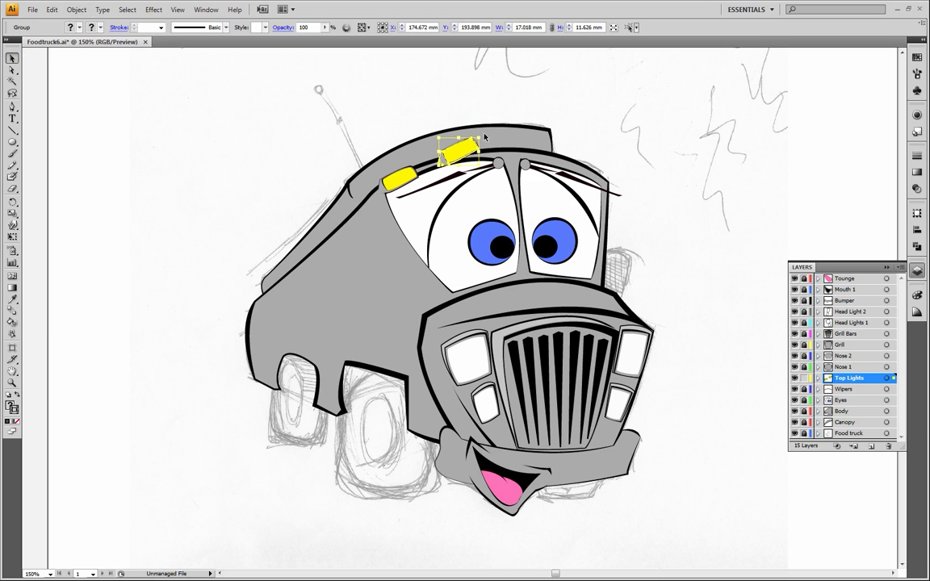
left_click_drag(481, 135, 459, 158)
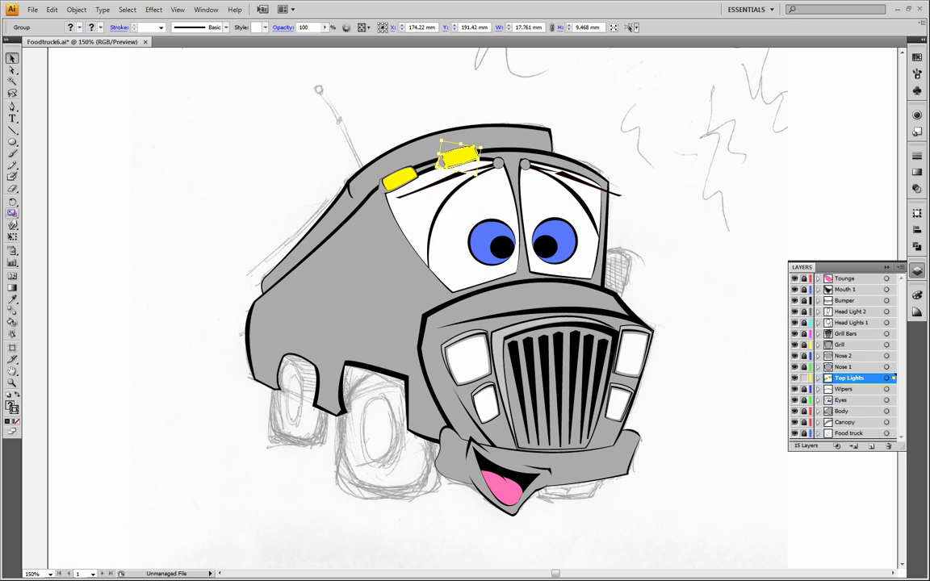
- Fine-tune the angle of the second roof light and move it to about X 175.30 mm, Y 192.33 mm on the roof line
left_click(12, 383)
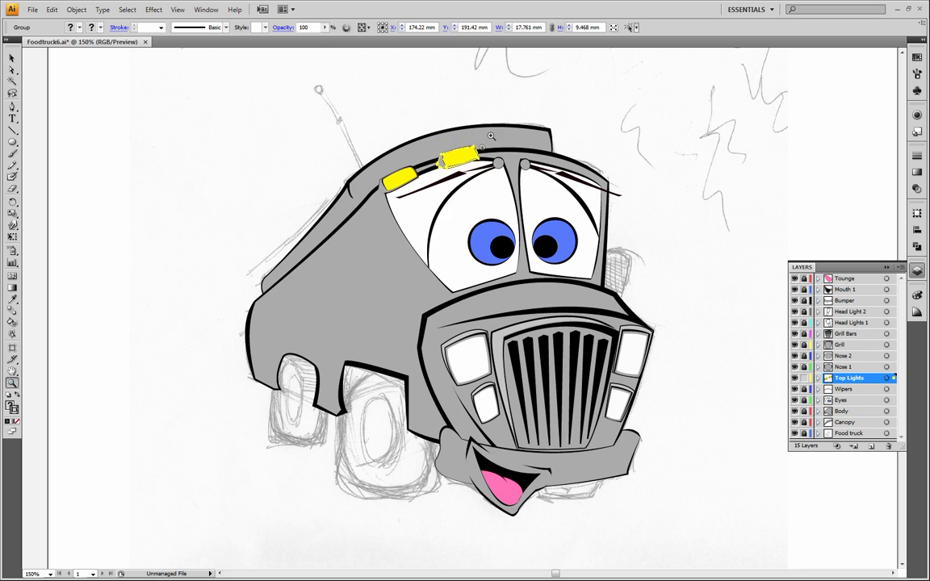
left_click(467, 163)
left_click(406, 313)
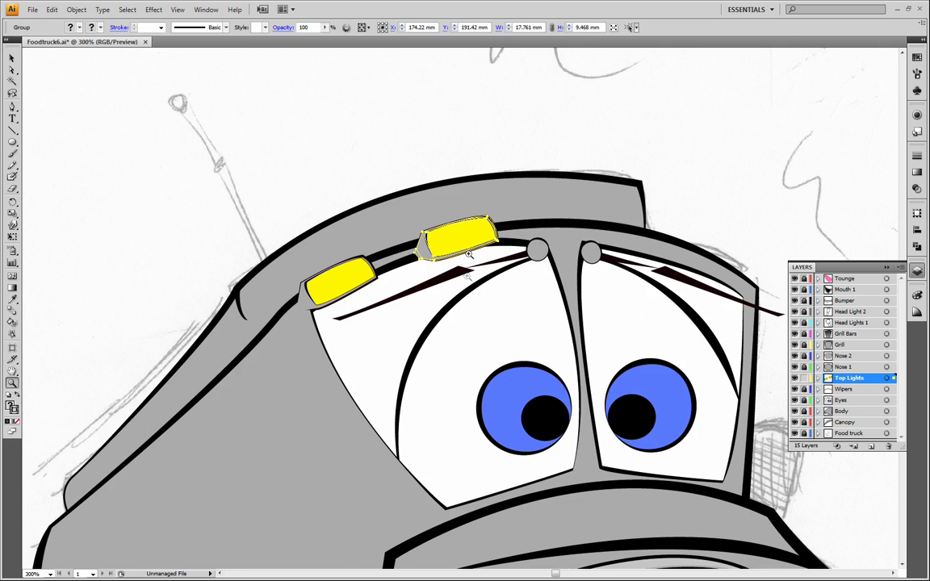
left_click(452, 272)
left_click(12, 59)
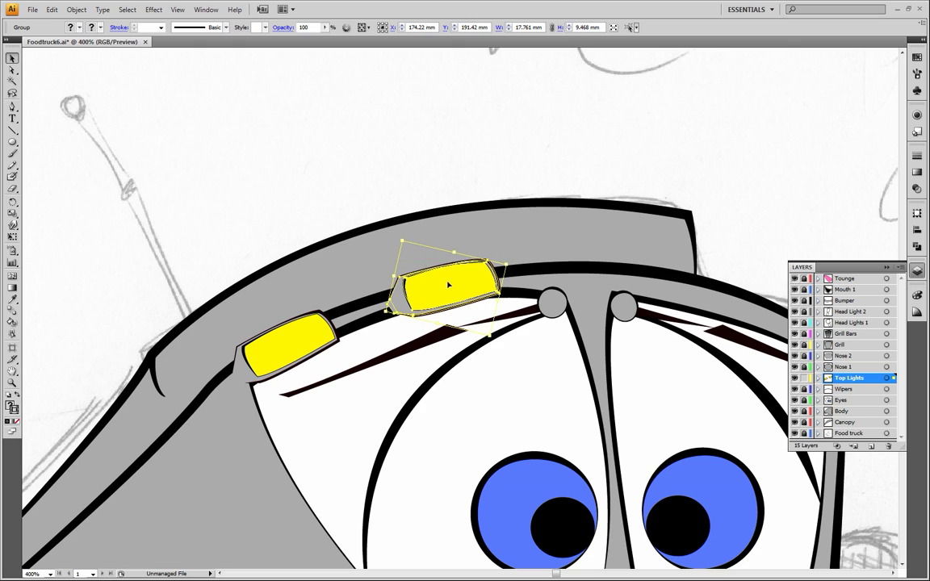
left_click_drag(437, 276, 452, 285)
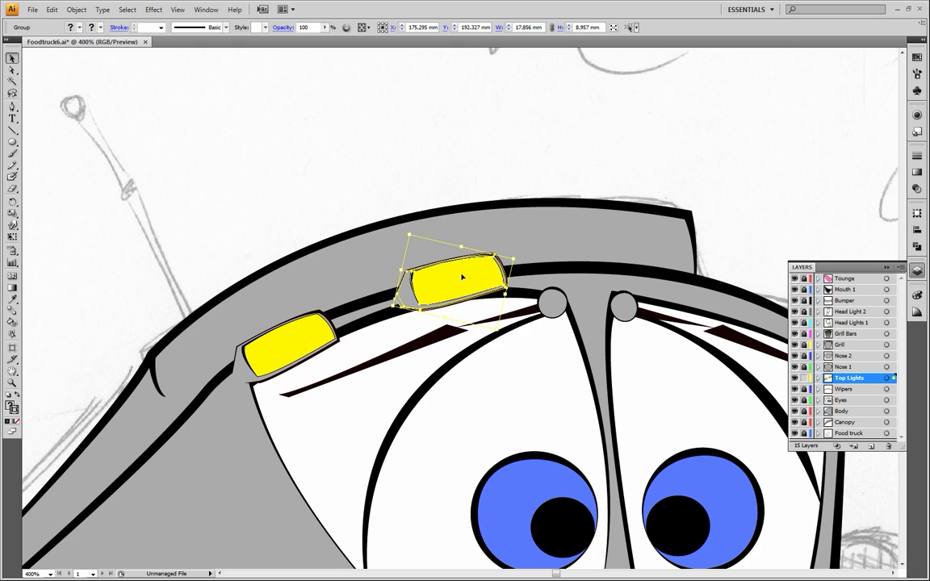
left_click(525, 161)
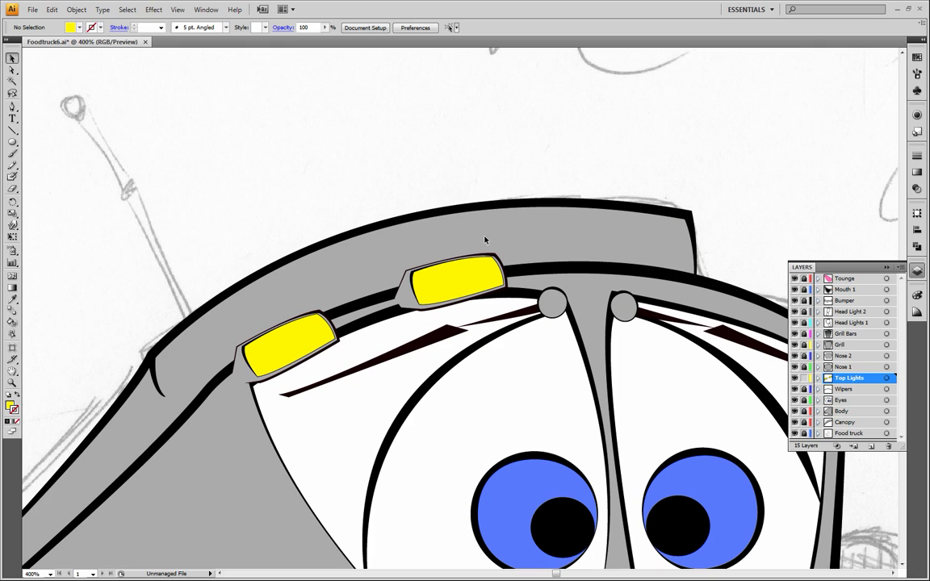
- Ungroup the second roof light
left_click(12, 383)
left_click(417, 306)
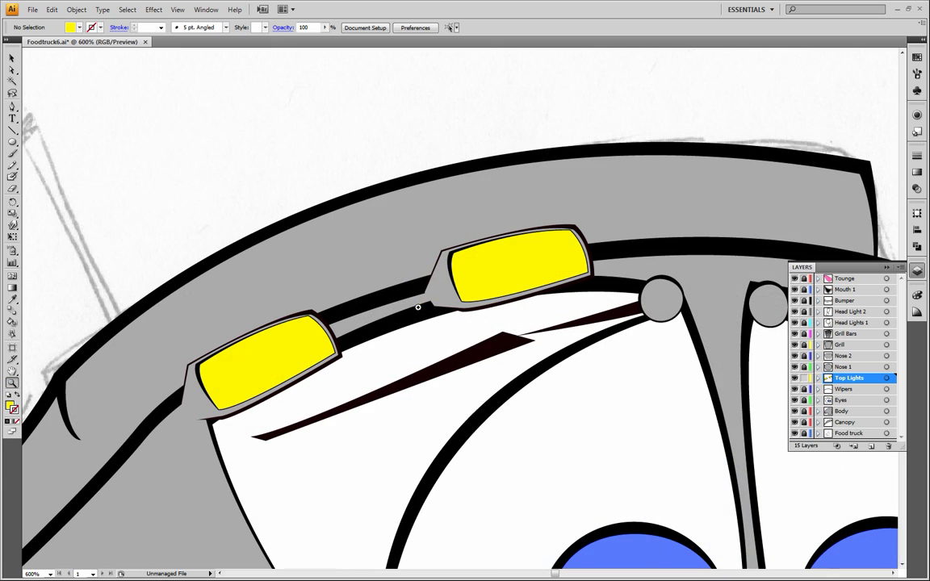
left_click(502, 306)
left_click(12, 58)
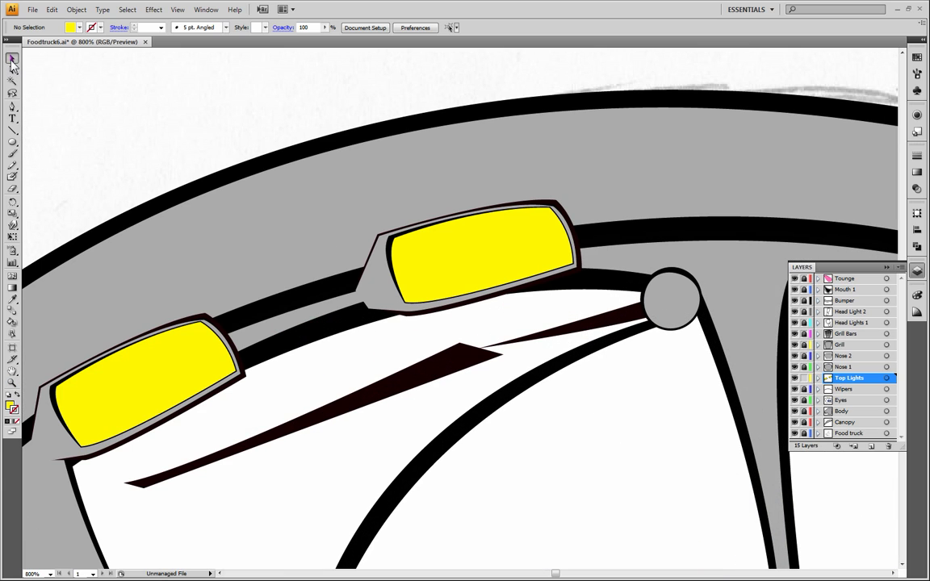
left_click(465, 258)
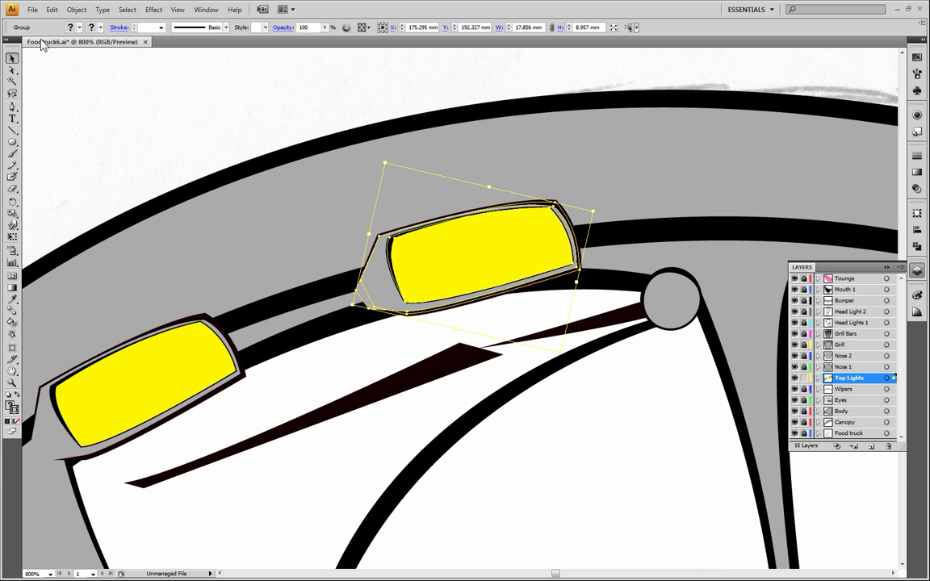
left_click(77, 9)
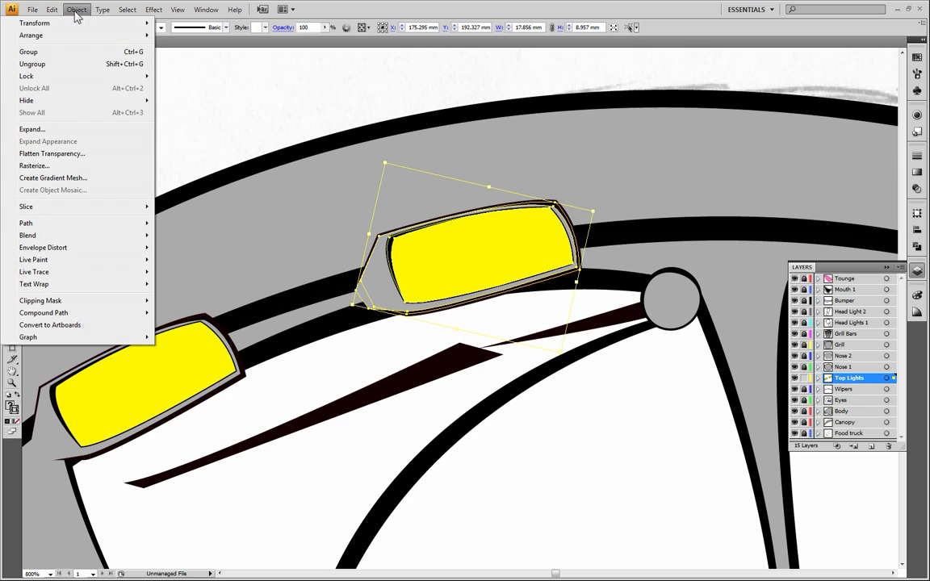
left_click(44, 63)
- Try to reshape the second roof light by adjusting the lower corner points of its grey base and black outline
left_click(12, 70)
left_click(169, 131)
left_click_drag(370, 313, 368, 305)
left_click(270, 131)
left_click(414, 314)
left_click(410, 319)
left_click(408, 316)
left_click(406, 315)
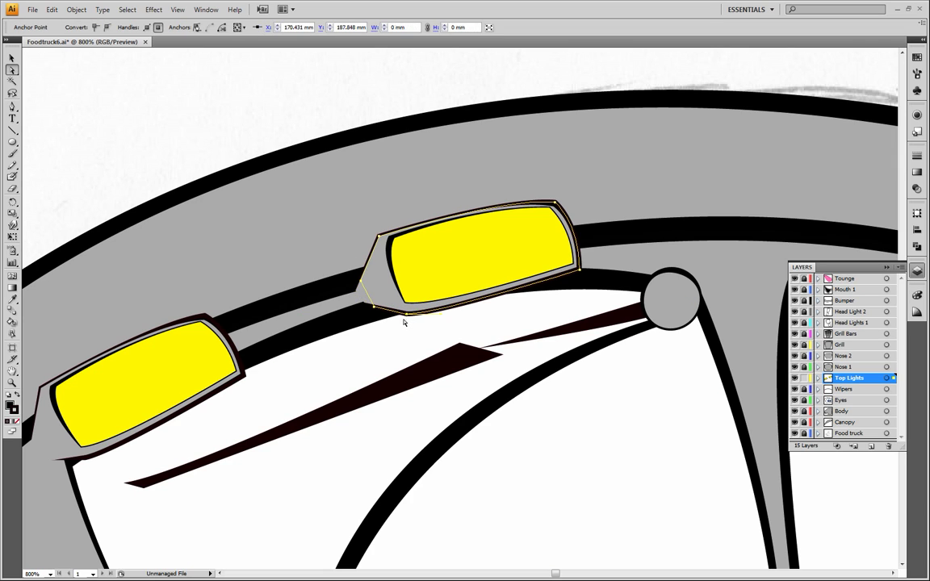
left_click(405, 322)
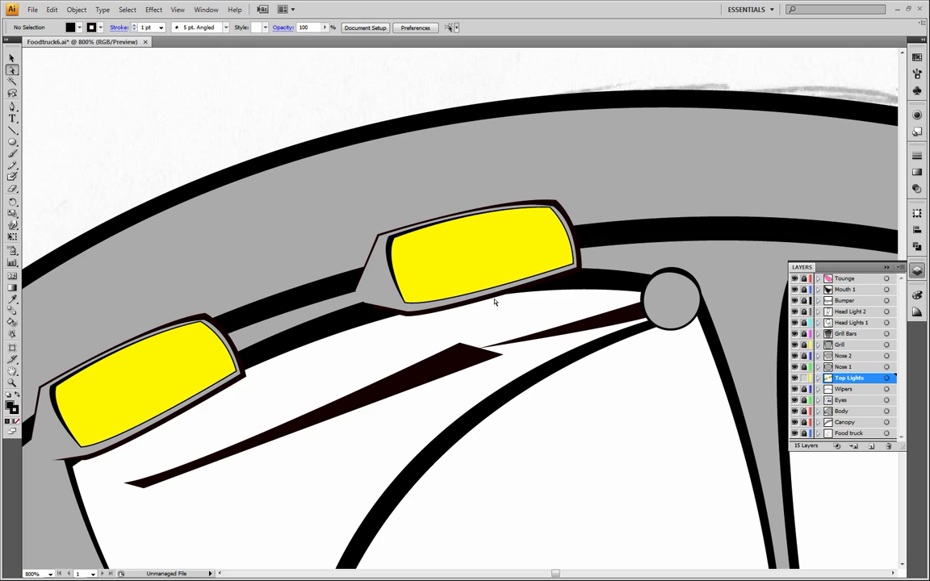
left_click(419, 312)
left_click_drag(407, 316, 406, 313)
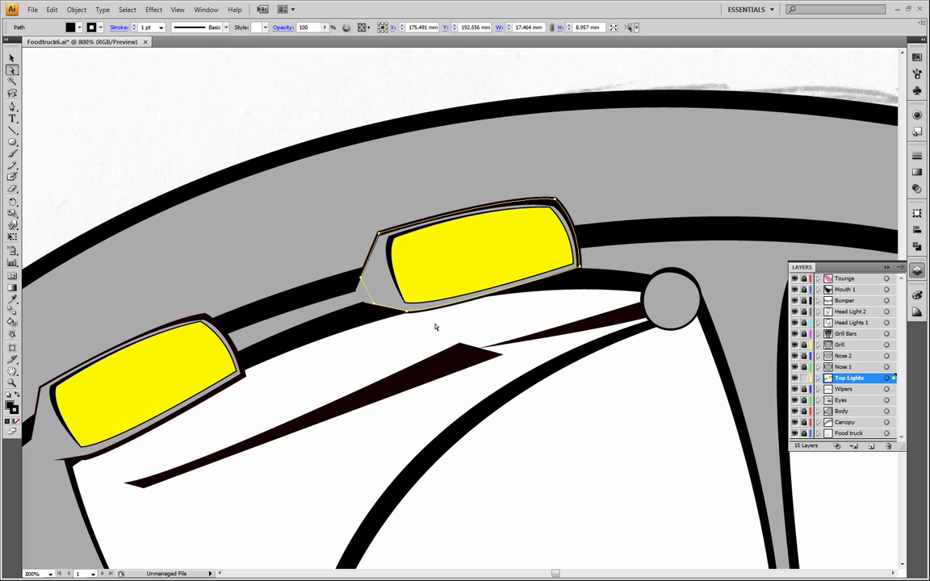
left_click(436, 326)
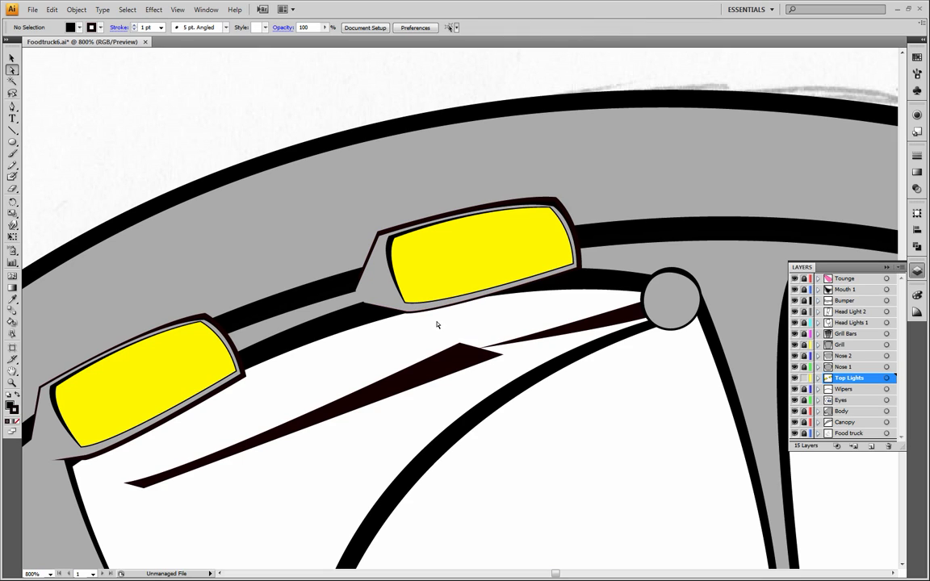
- Try to adjust the second light's outline at its upper corner, then undo all the reshaping of that light
left_click(556, 200)
left_click_drag(556, 201, 553, 203)
left_click(318, 115)
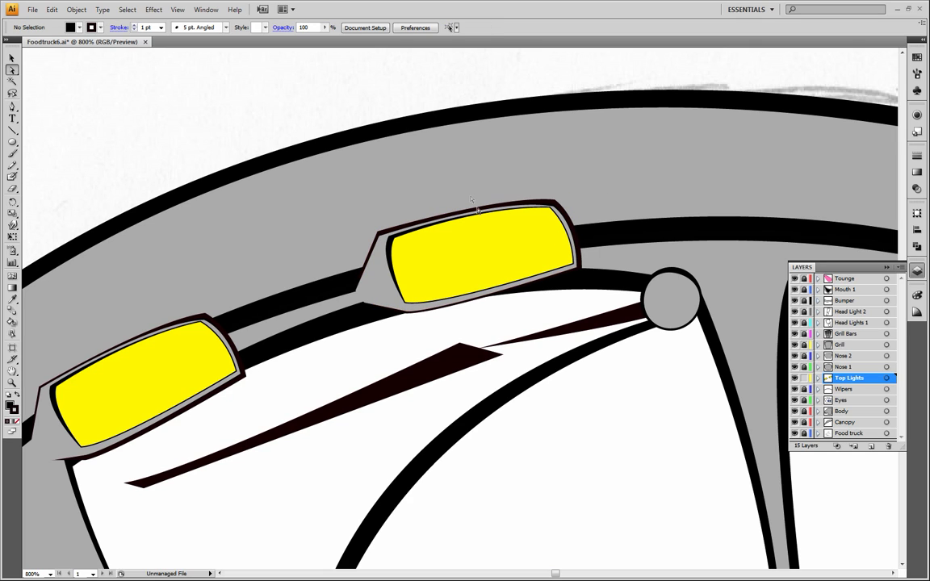
left_click(254, 373)
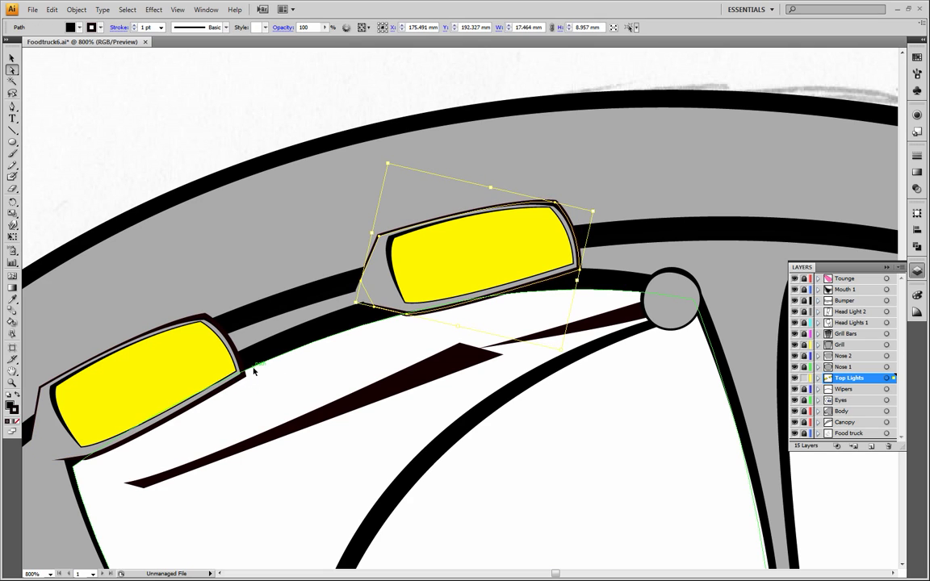
key("ctrl+z")
key("ctrl+z")
key("ctrl+z")
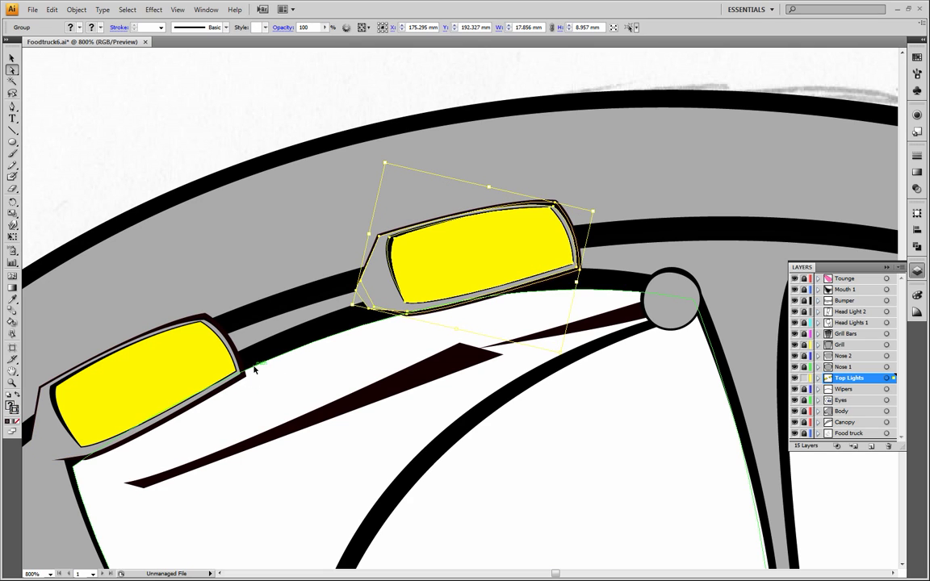
- Move the second roof light to about X 174.14 mm, Y 191.40 mm and pull its grey base's lower corner point outward
left_click(172, 140)
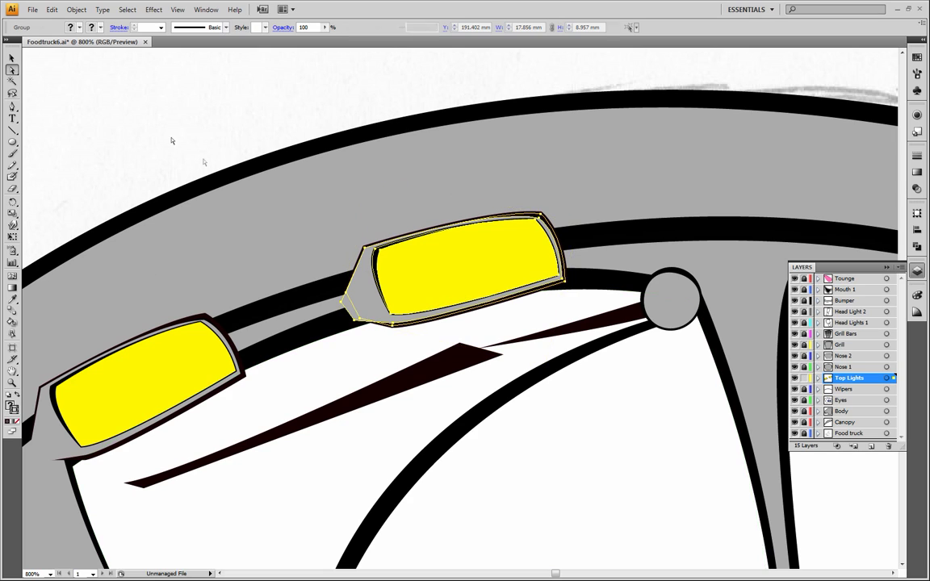
left_click_drag(363, 310, 343, 306)
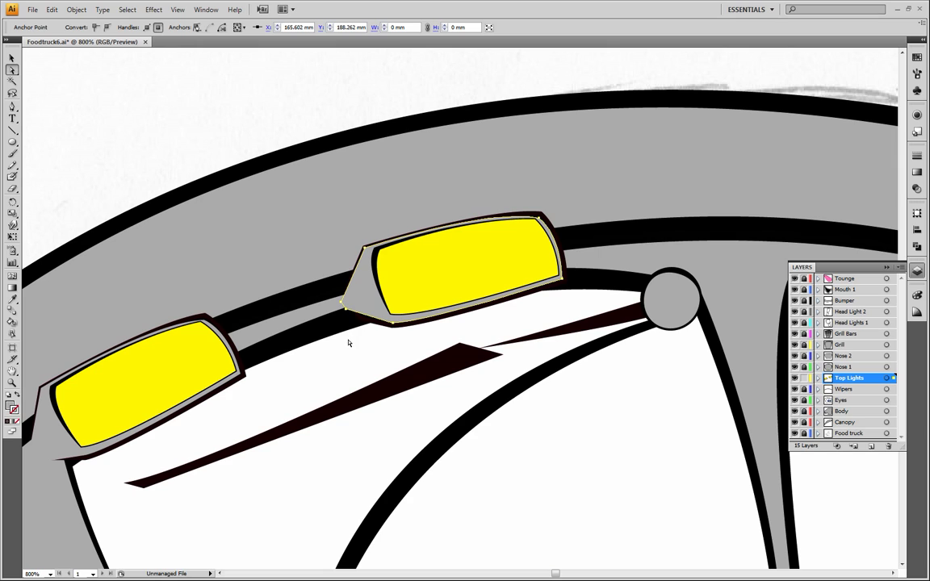
left_click(243, 143)
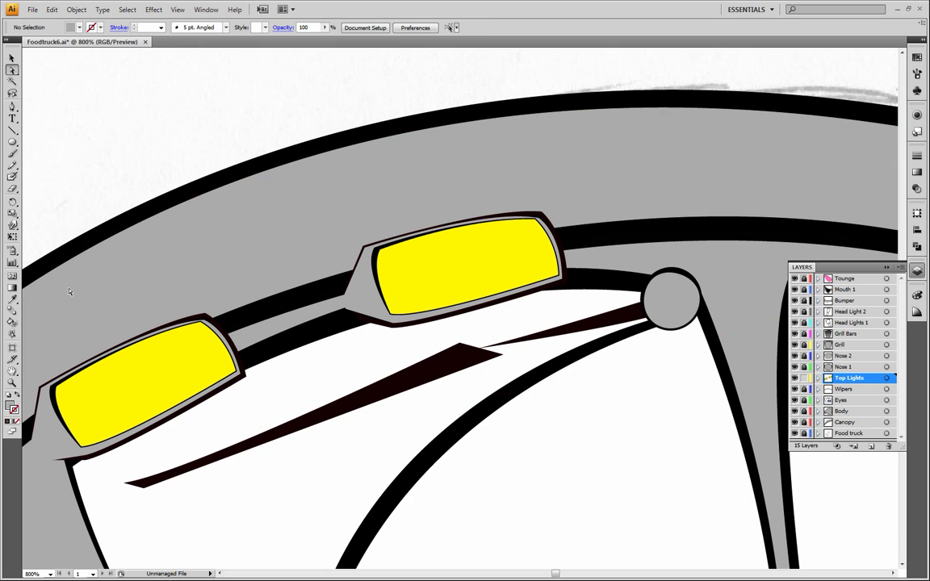
- Select all parts of the second roof light and group them
left_click(12, 383)
left_click(388, 279, "alt")
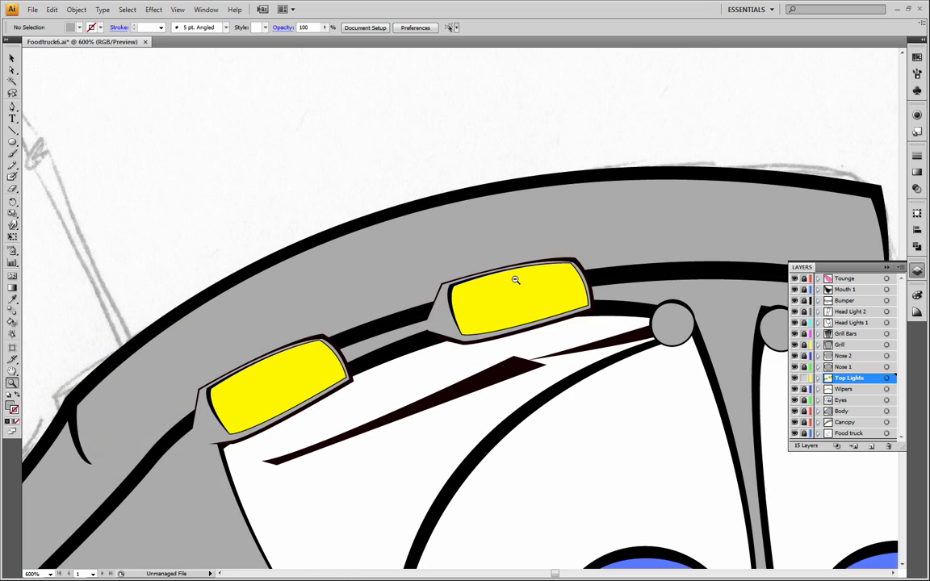
left_click(515, 270, "alt")
left_click_drag(473, 324, 355, 154)
left_click(372, 188, "alt")
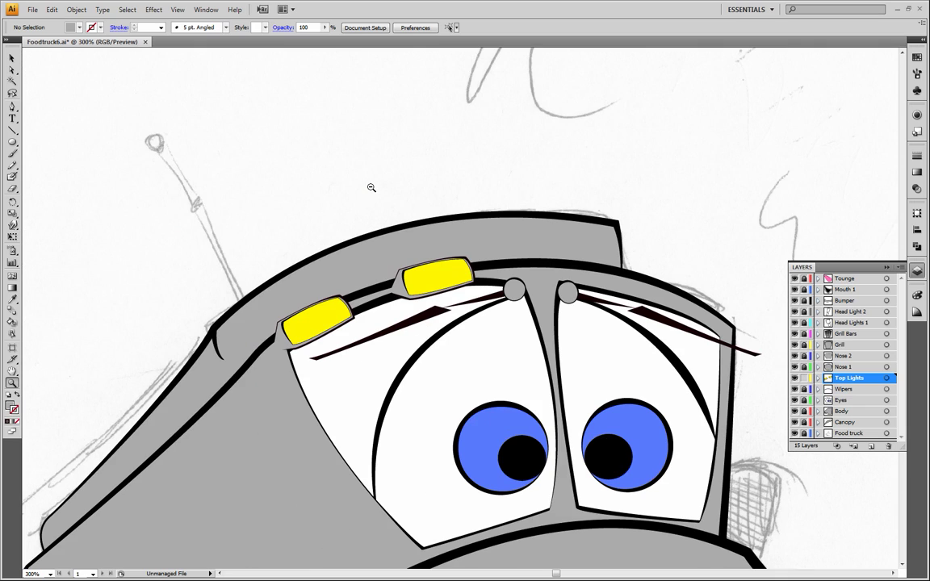
key("v")
left_click_drag(377, 186, 465, 346)
left_click(53, 9)
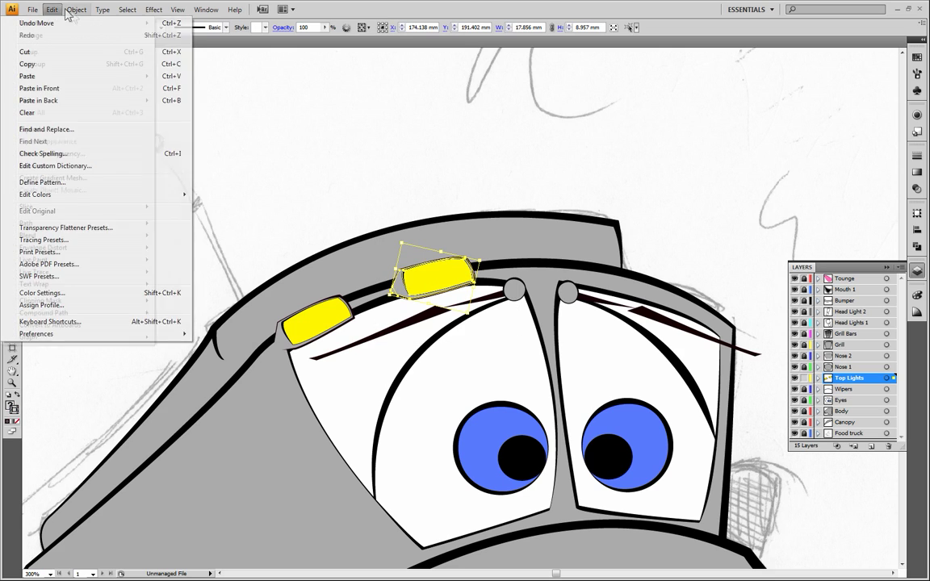
left_click(62, 51)
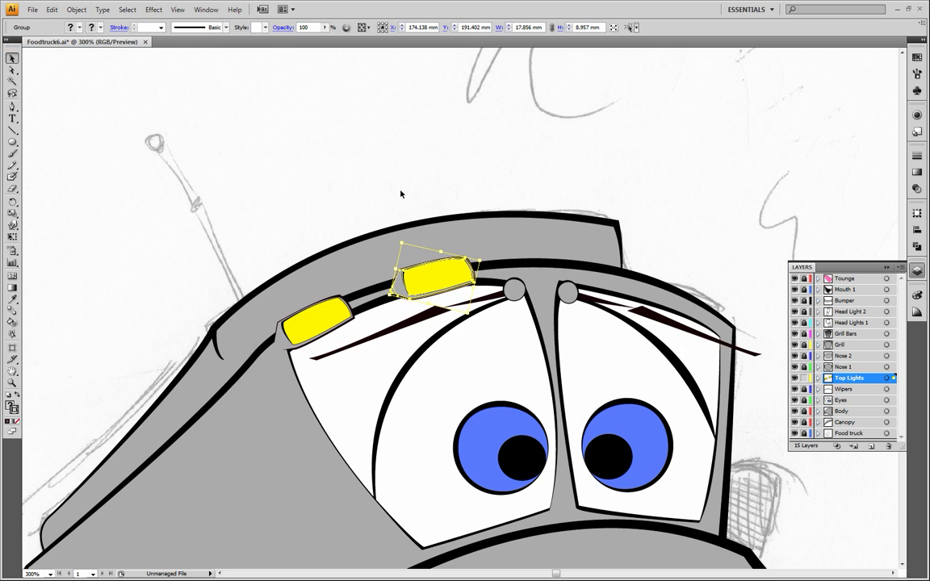
- Copy the second roof light to the roof above the other eye, mirrored and tilted to follow the opposite slope
left_click_drag(439, 281, 708, 285)
left_click_drag(656, 269, 559, 271)
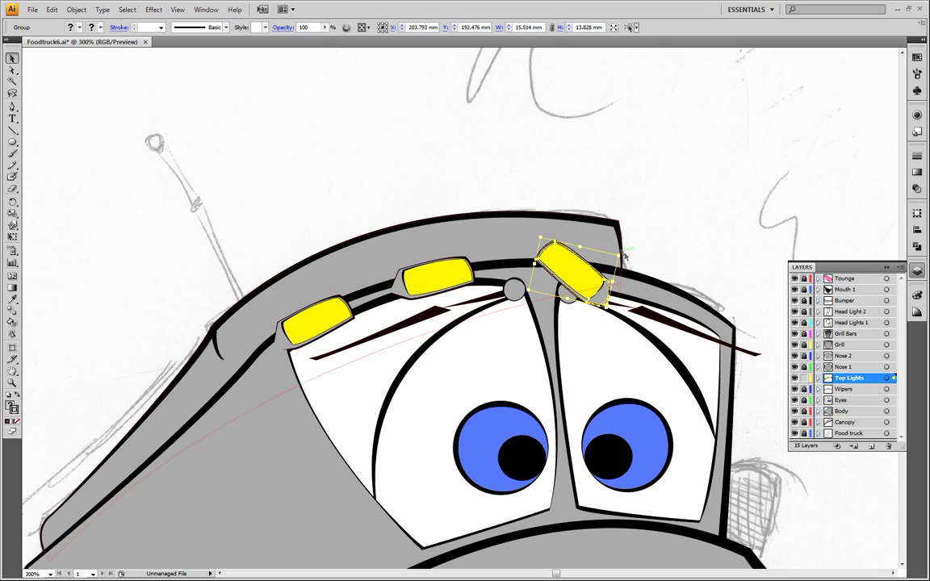
mouse_move(623, 255)
left_mouse_down()
mouse_move(607, 211)
mouse_move(620, 228)
mouse_move(607, 235)
left_mouse_up()
mouse_move(587, 276)
left_mouse_down()
mouse_move(583, 271)
mouse_move(621, 276)
mouse_move(597, 273)
left_mouse_up()
left_click(685, 254)
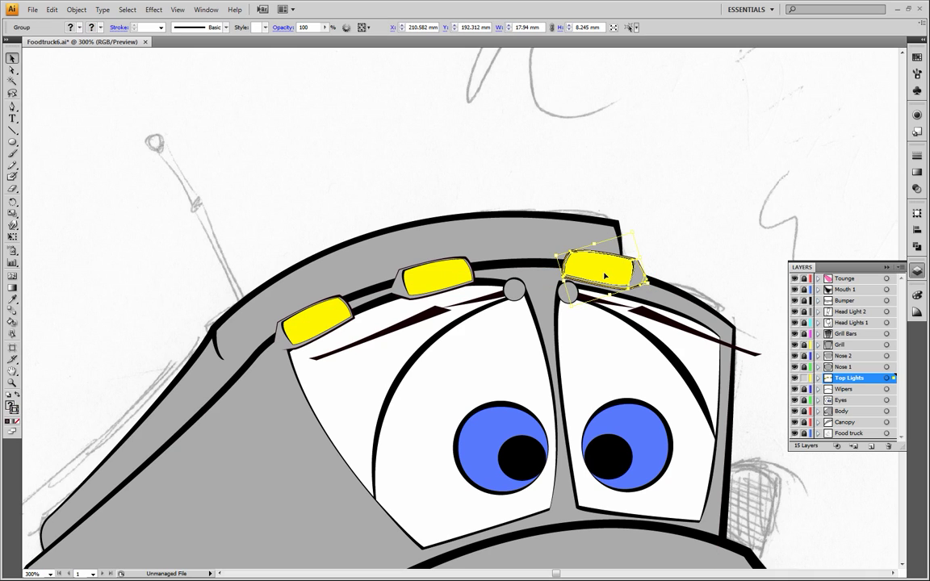
- Fine-tune the third roof light's angle and move it to about X 210.23 mm, Y 193.09 mm on the roof line
left_click(673, 246)
left_click(606, 268)
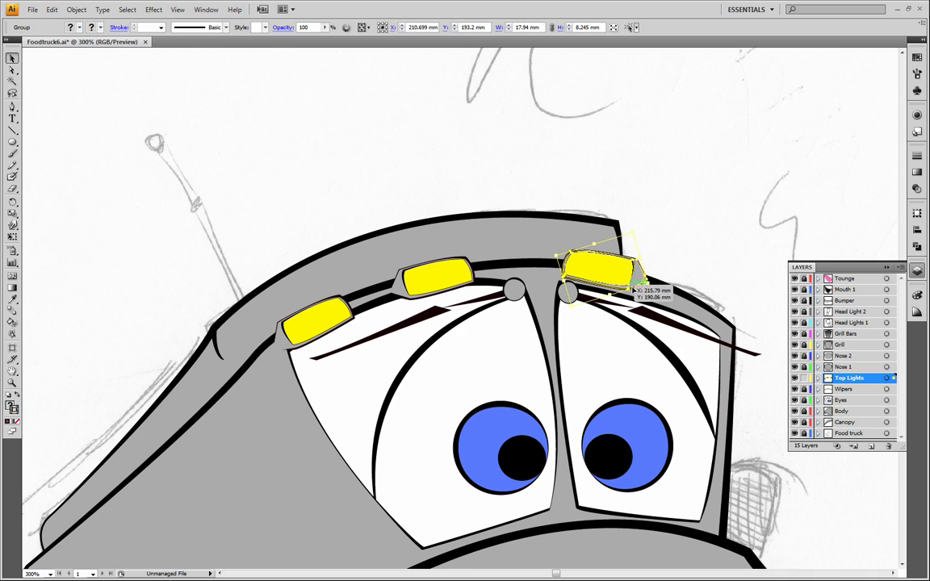
left_click_drag(634, 232, 638, 235)
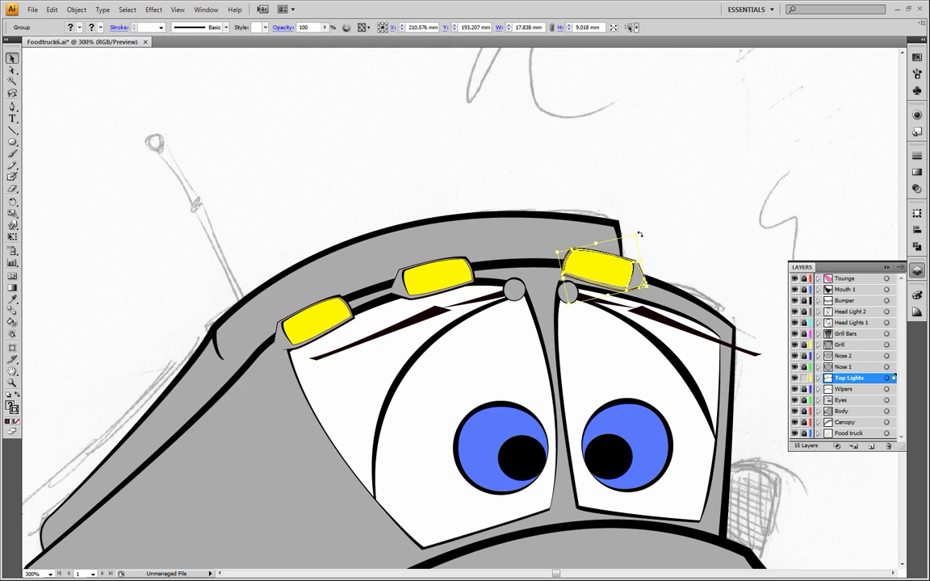
left_click(679, 244)
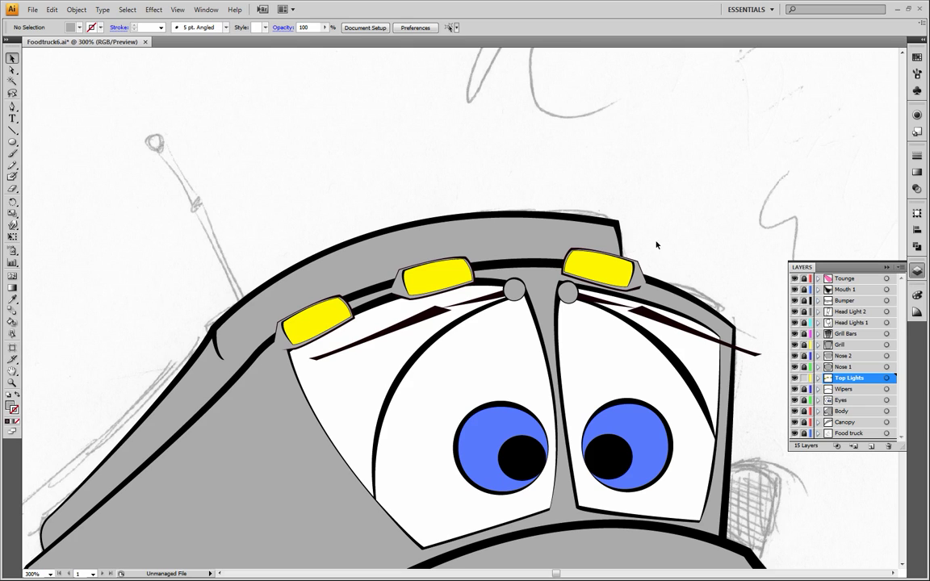
left_click(617, 270)
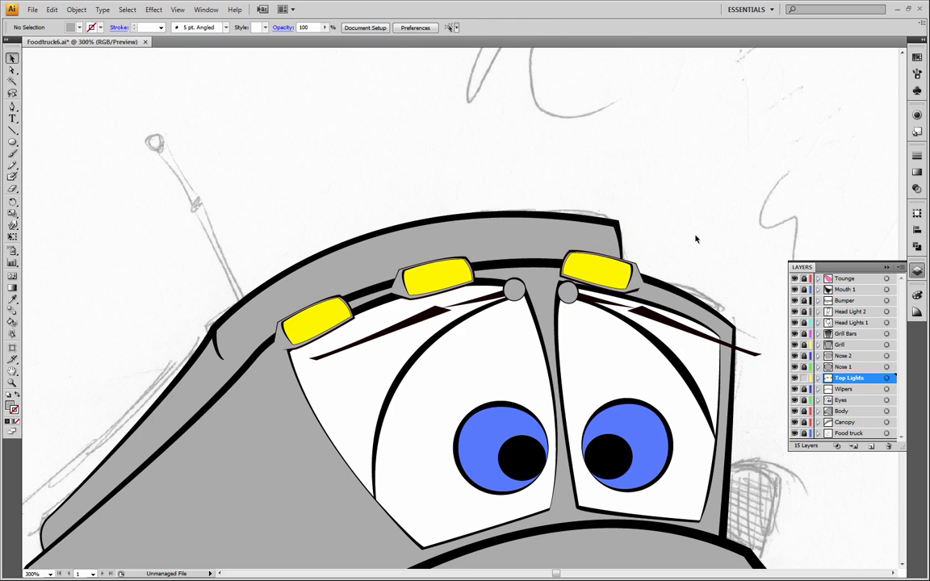
left_click(601, 266)
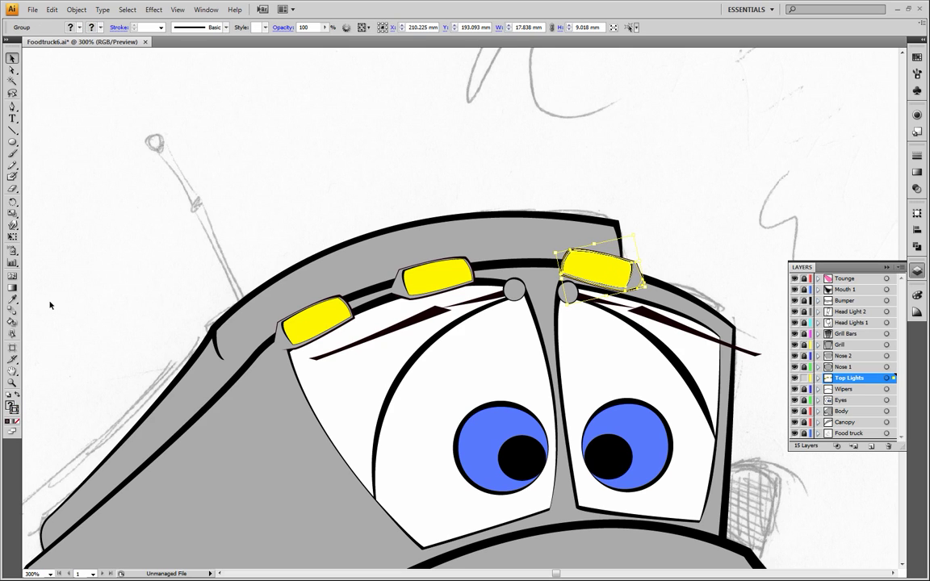
- Pull the lower outer corner point of the third roof light inward so its base meets the roof line
left_click(12, 382)
left_click(648, 268)
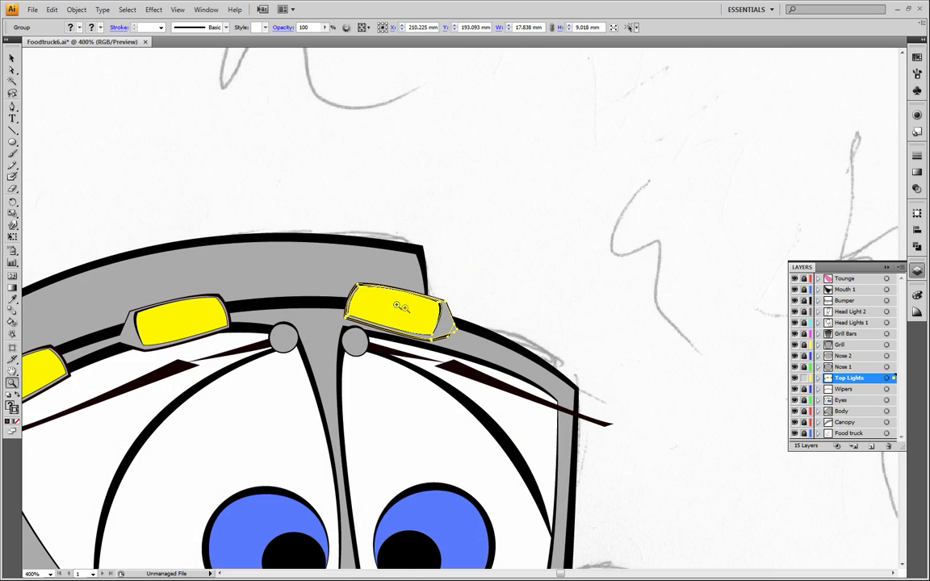
left_click(12, 58)
left_click(457, 179)
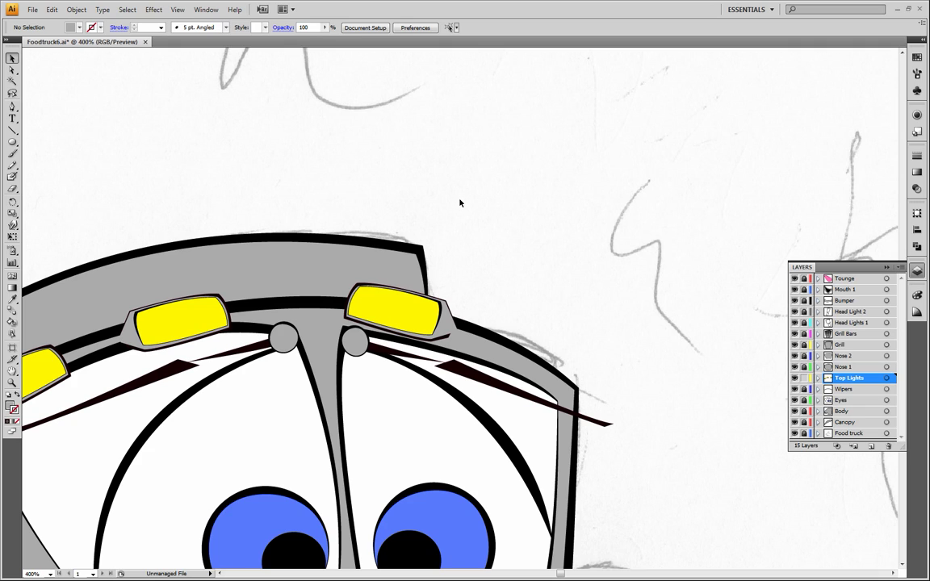
key("a")
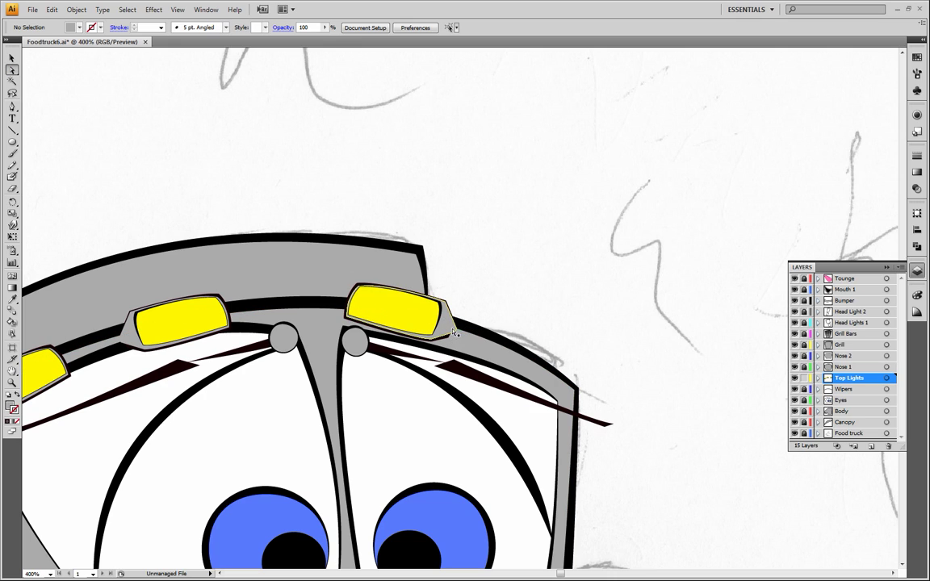
left_click(460, 330)
left_click_drag(457, 331, 449, 327)
left_click(477, 331)
- Move the remaining lower outer corner points of the third light's base and black outline inward
left_click(444, 334)
left_click_drag(455, 335, 450, 330)
left_click(488, 302)
left_click(449, 338)
left_click_drag(447, 336, 447, 332)
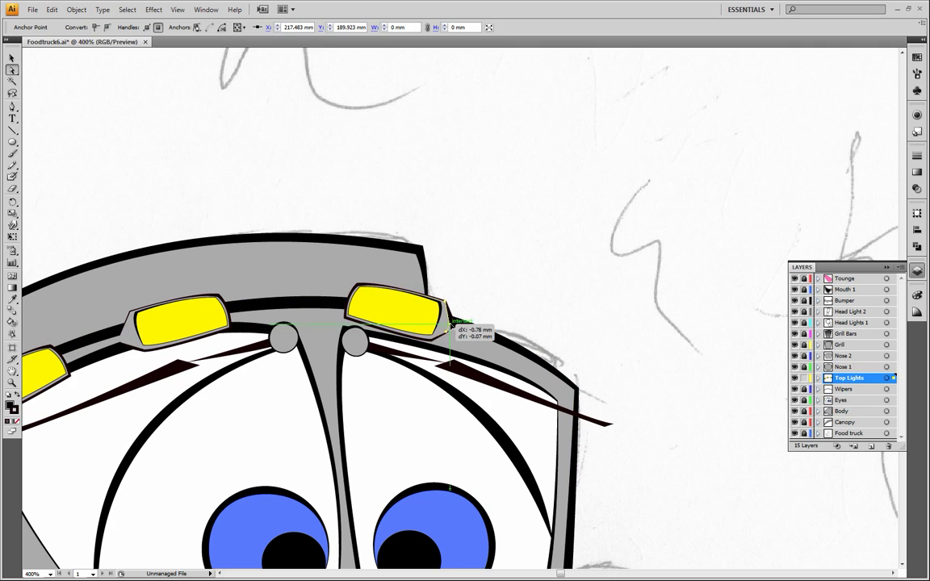
left_click(487, 305)
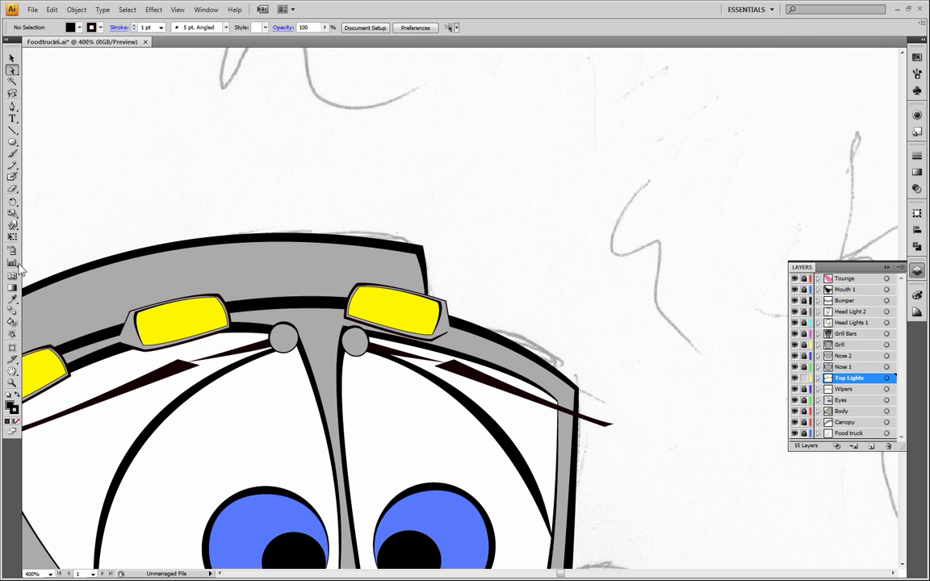
- Copy the third roof light down the roof to about X 229.84 mm, Y 186.92 mm and narrow it to about 13.44 mm
left_click(12, 372)
left_click_drag(216, 414, 339, 263)
key("v")
left_click(484, 146)
left_click_drag(627, 104, 419, 214)
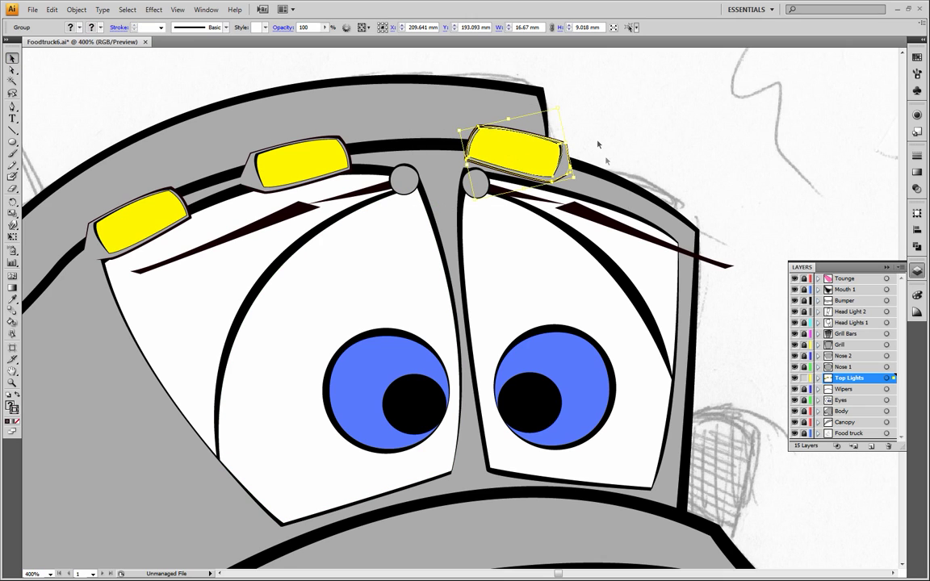
left_click_drag(535, 155, 662, 194)
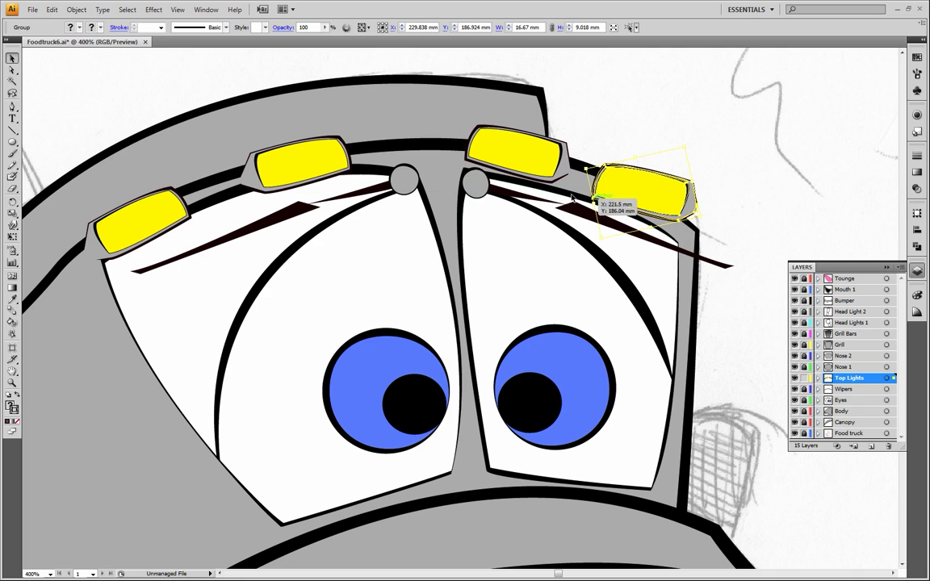
left_click_drag(593, 202, 653, 202)
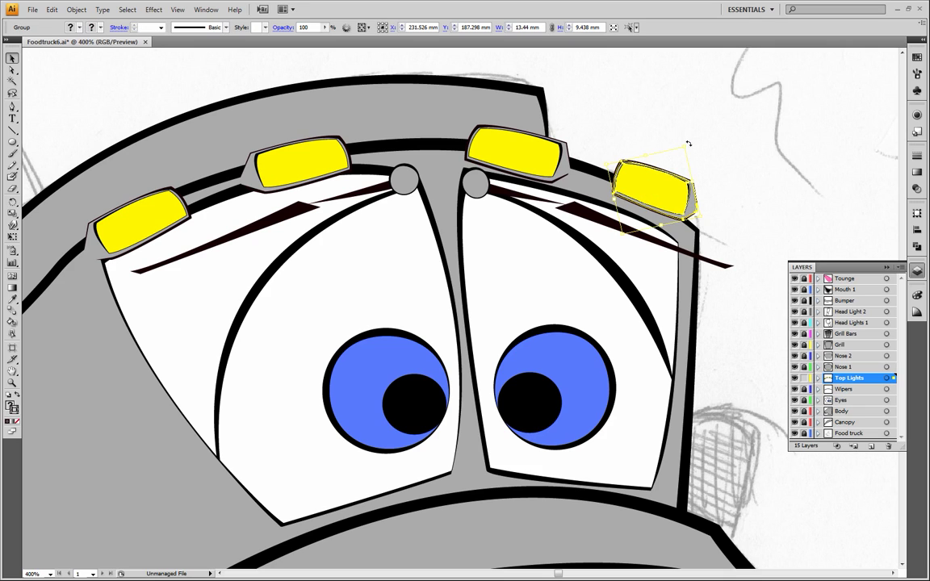
- Rotate the fourth roof light slightly clockwise to follow the roof's slope and flatten it to about 9.68 mm high
left_click_drag(689, 143, 695, 149)
mouse_move(655, 187)
left_mouse_down()
mouse_move(660, 197)
mouse_move(649, 195)
left_mouse_up()
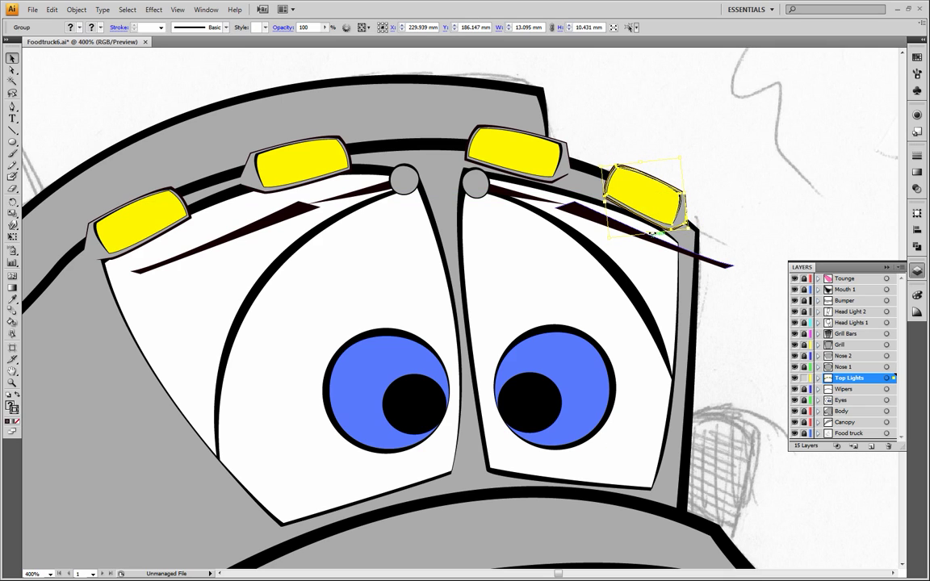
left_click_drag(649, 233, 650, 206)
left_click(728, 184)
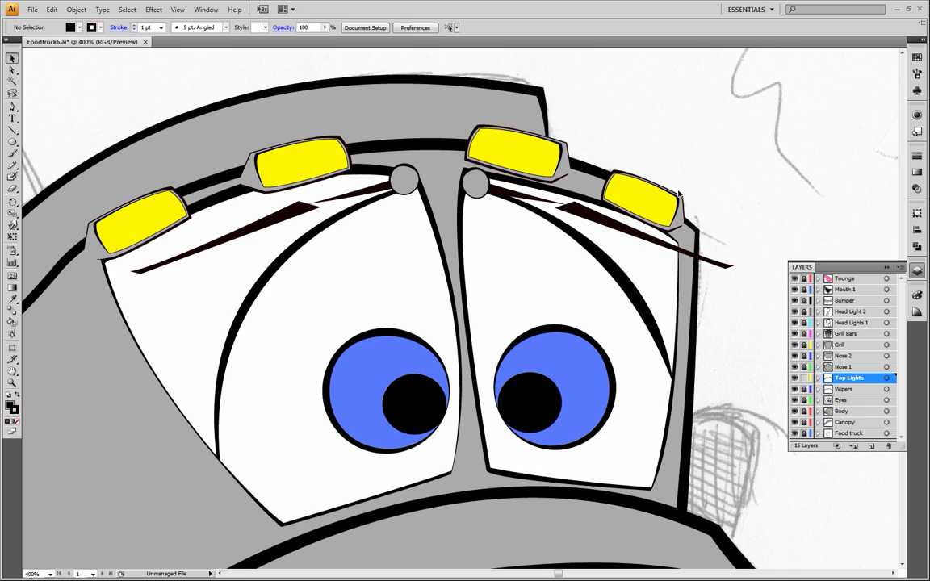
- Nudge the fourth roof light up to about Y 186.27 mm on the roof line
left_click(654, 198)
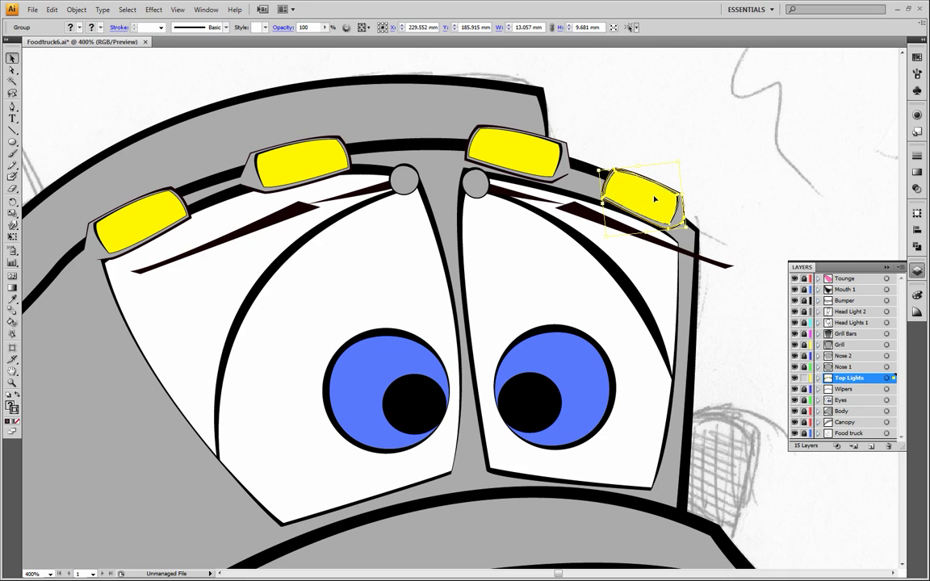
key("Up")
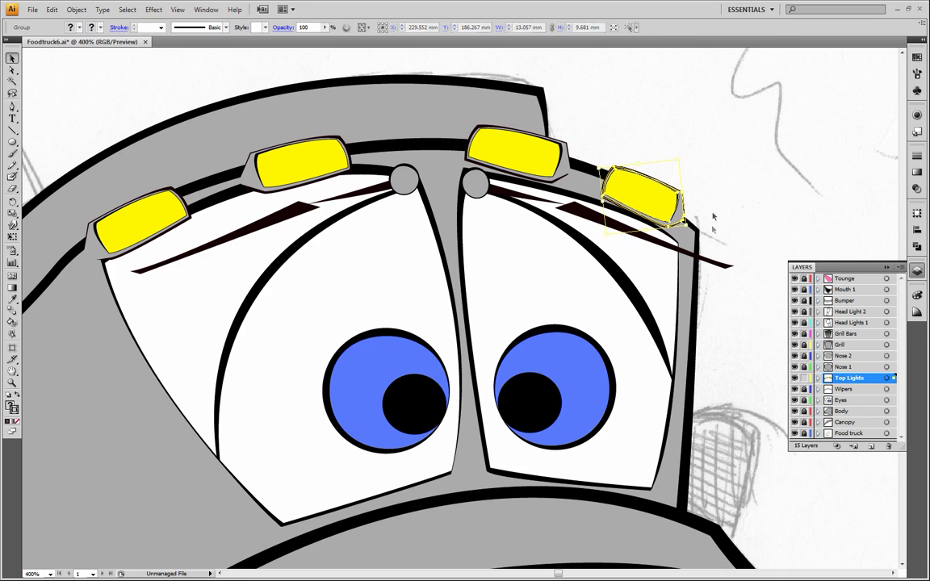
left_click(712, 216)
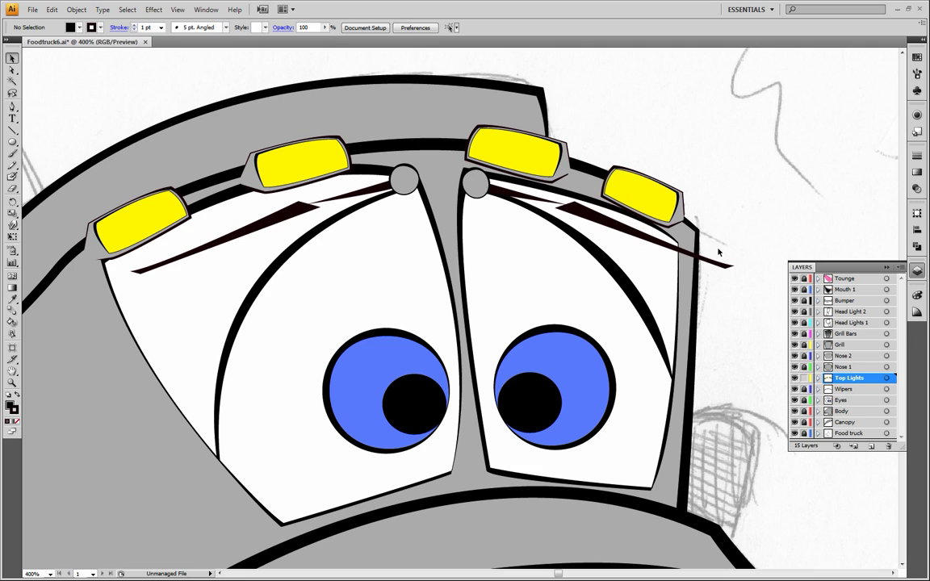
left_click(646, 197)
left_click(737, 208)
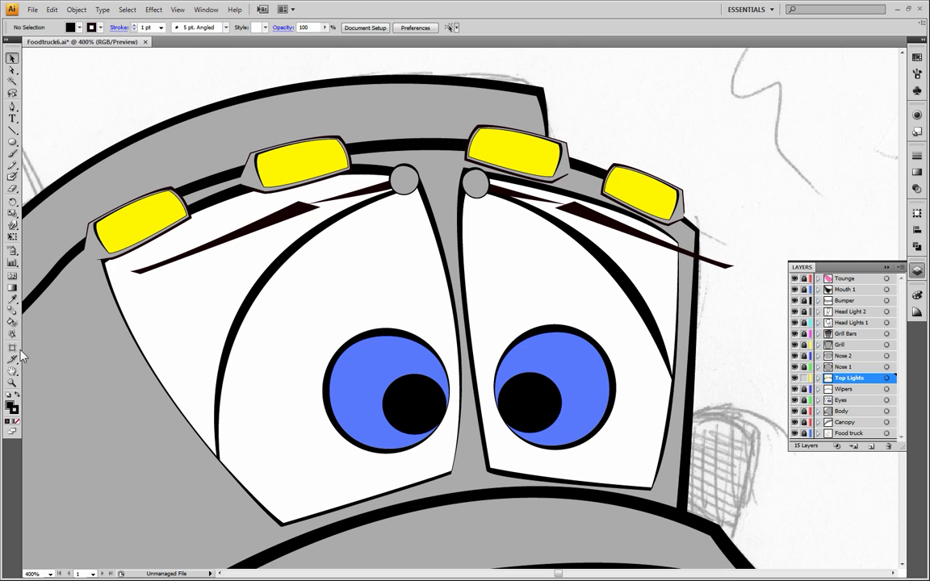
- Move the lower outer corner point of the fourth light's grey base inward and up from its black outline
left_click(12, 382)
left_click_drag(652, 179, 733, 284)
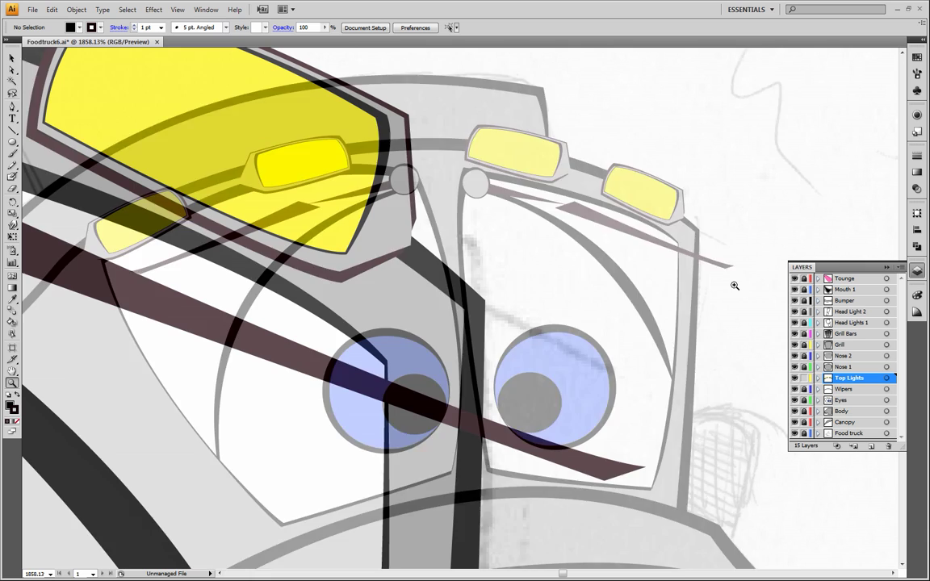
left_click(12, 70)
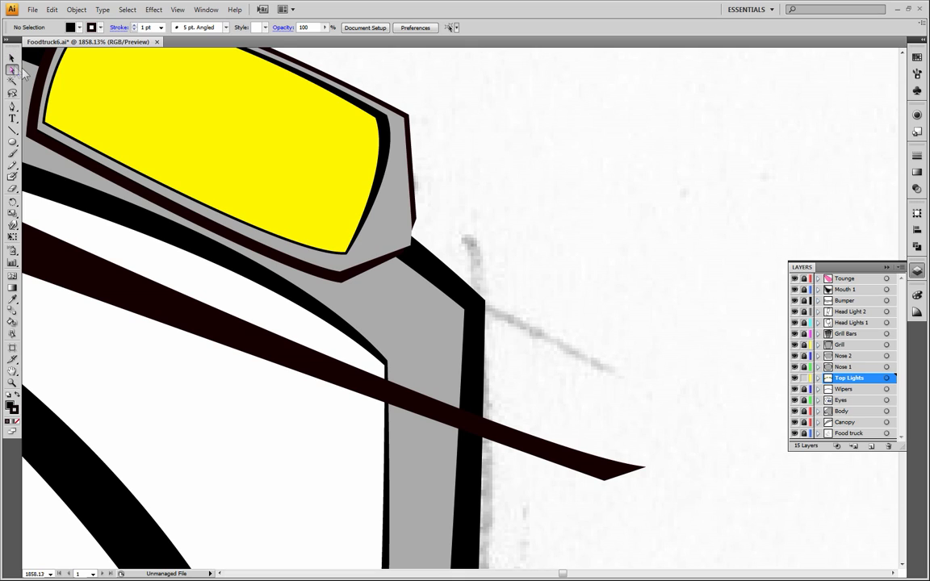
left_click_drag(411, 245, 405, 221)
left_click(422, 232)
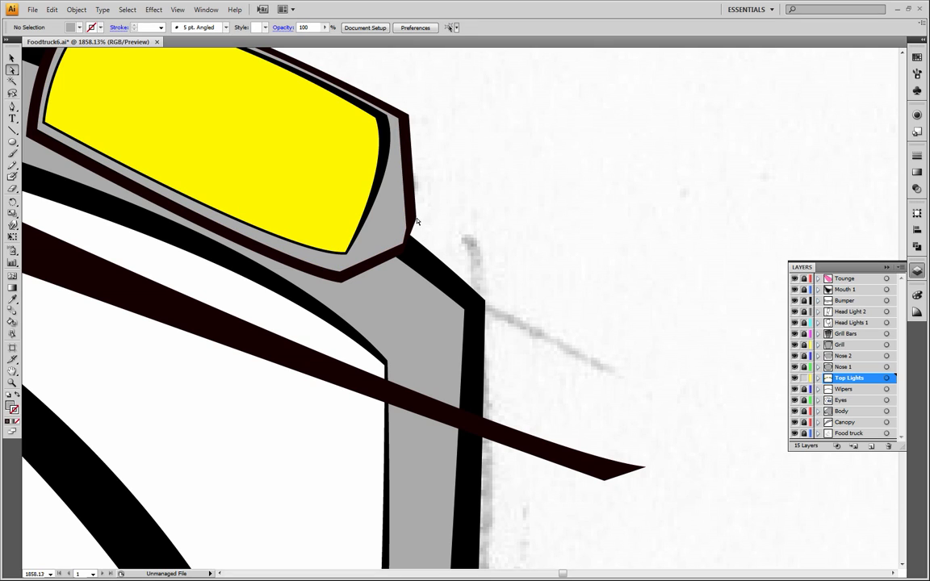
- Pull the outer side corner of the fourth light's base and outline down so the border keeps an even thickness
left_click(412, 219)
left_click(417, 222)
left_click_drag(411, 222, 413, 235)
left_click(473, 221)
left_click(419, 210)
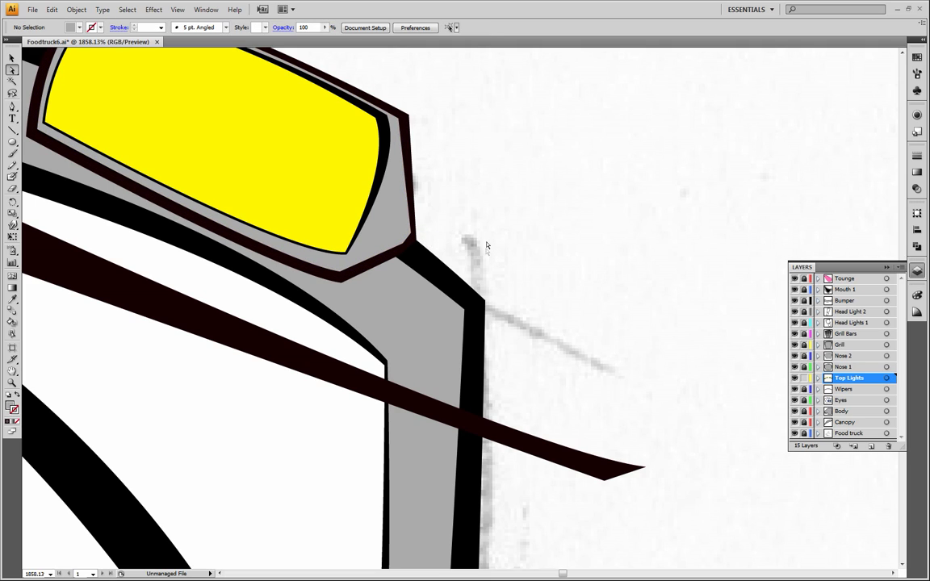
- Try to pull the fourth light's lower outer base corner down and outward over the roof edge
left_click(405, 246)
left_click_drag(405, 246, 396, 263)
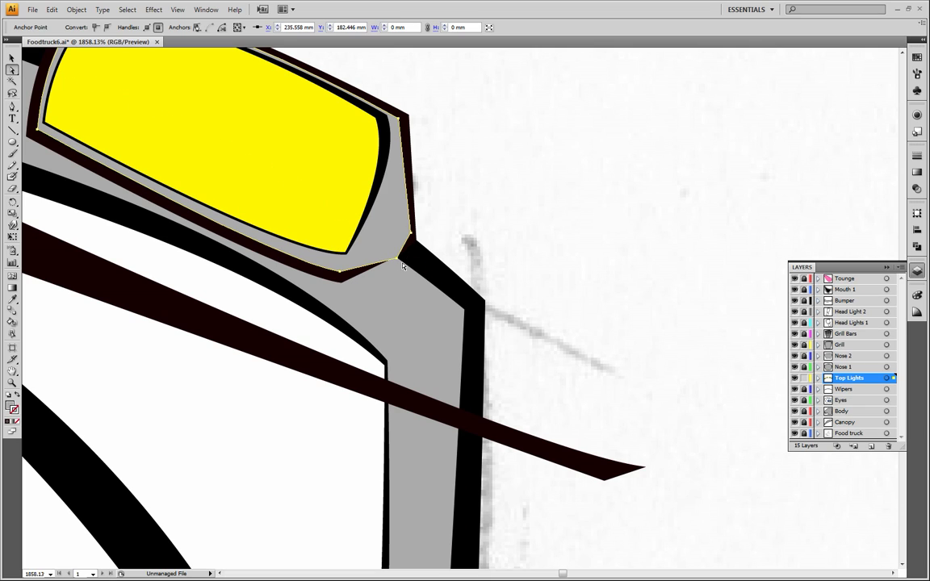
left_click_drag(398, 260, 417, 271)
left_click(418, 280)
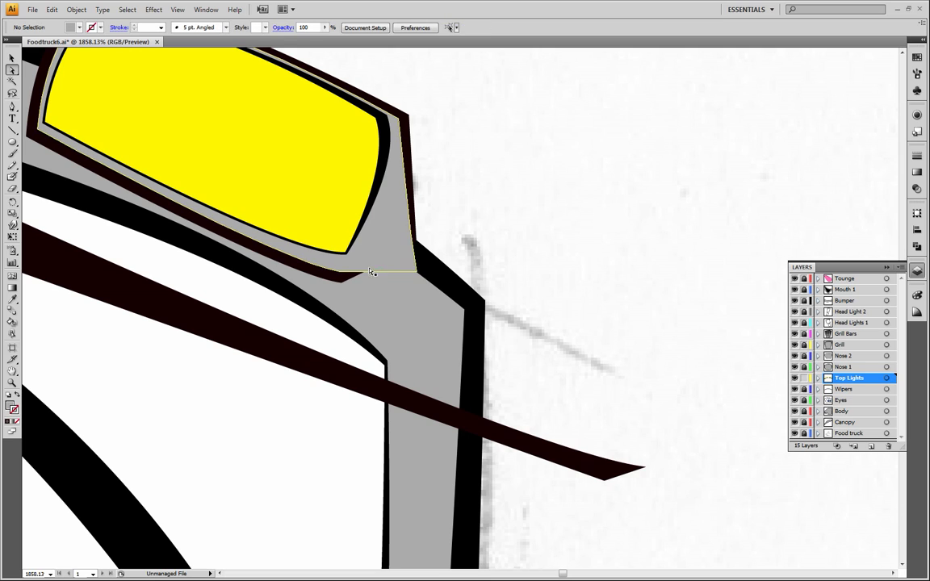
left_click_drag(418, 281, 418, 274)
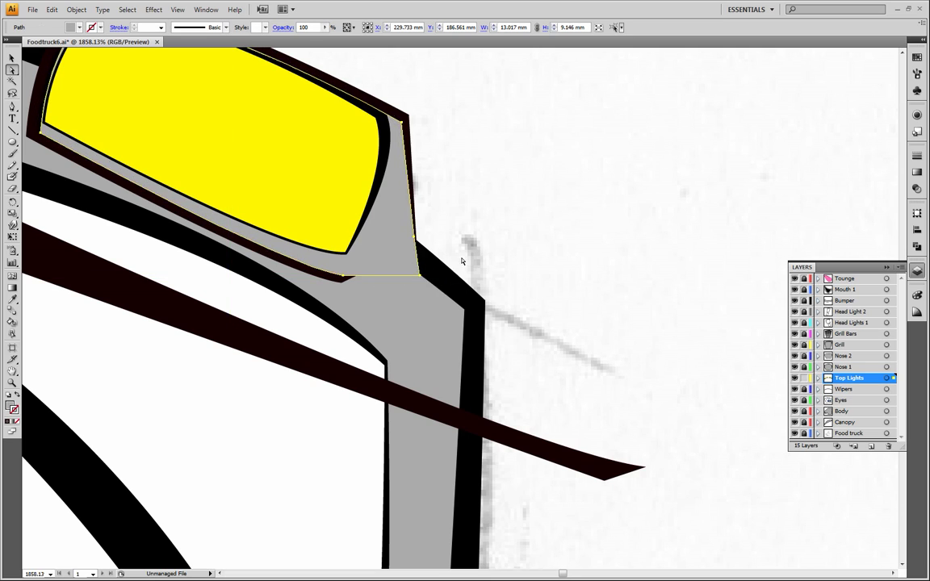
left_click(457, 253)
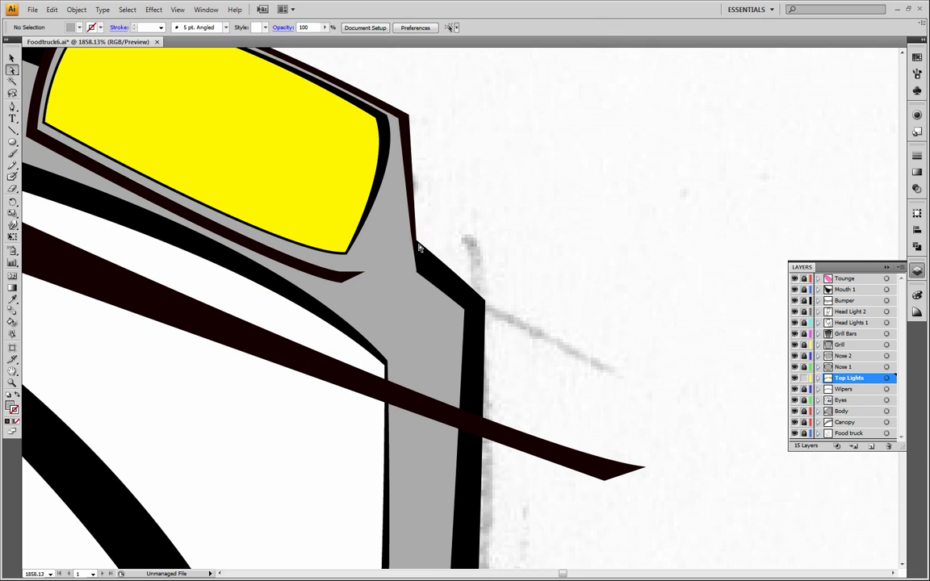
key("ctrl+z")
left_click(477, 246)
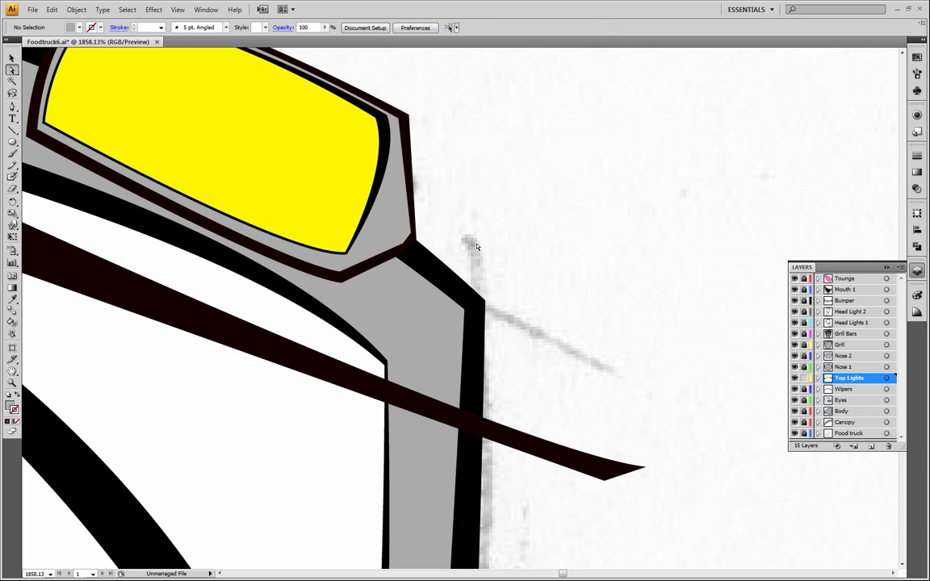
- Select all the paths of the fourth roof light and group them
left_click(13, 381)
left_click(334, 249, "alt")
left_click(389, 260, "alt")
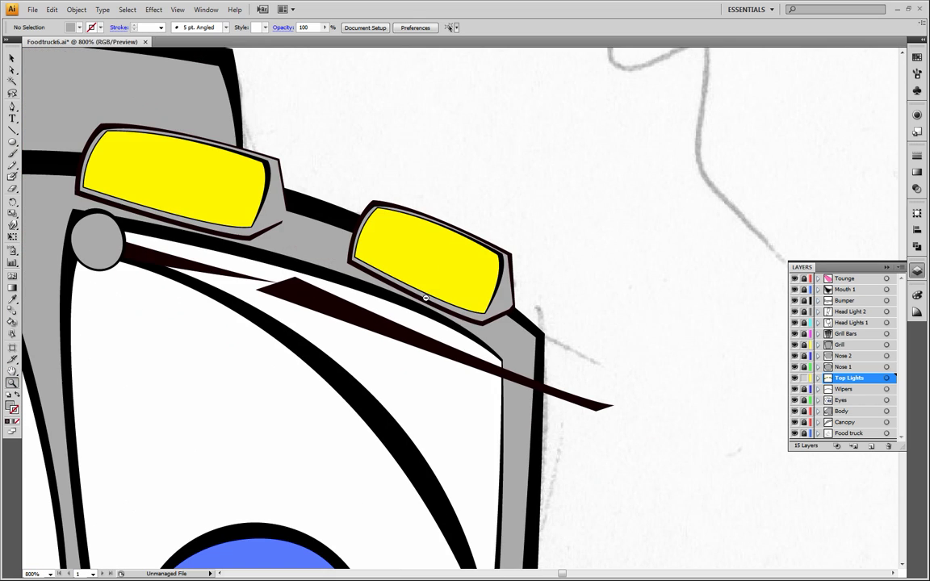
left_click(407, 301, "alt")
left_click(410, 303, "alt")
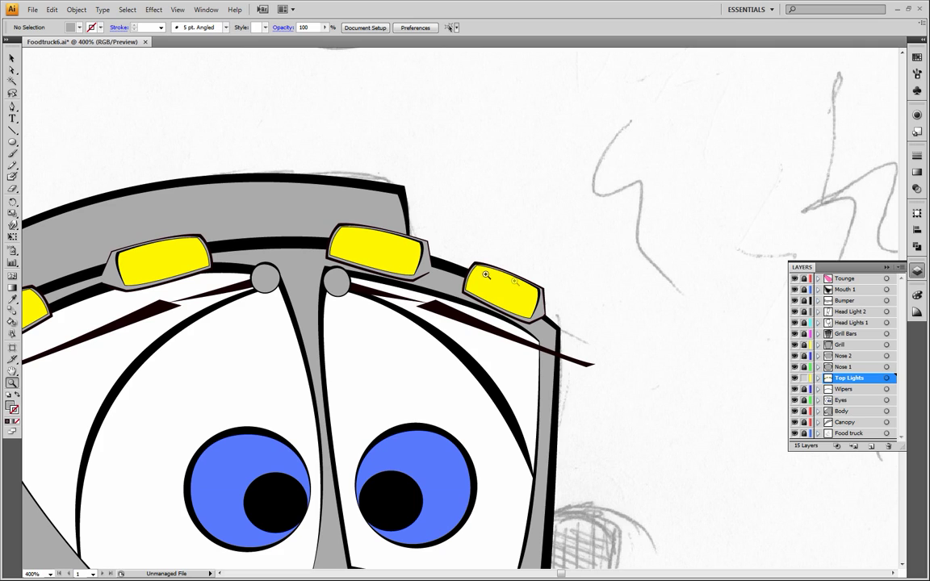
left_click(544, 318)
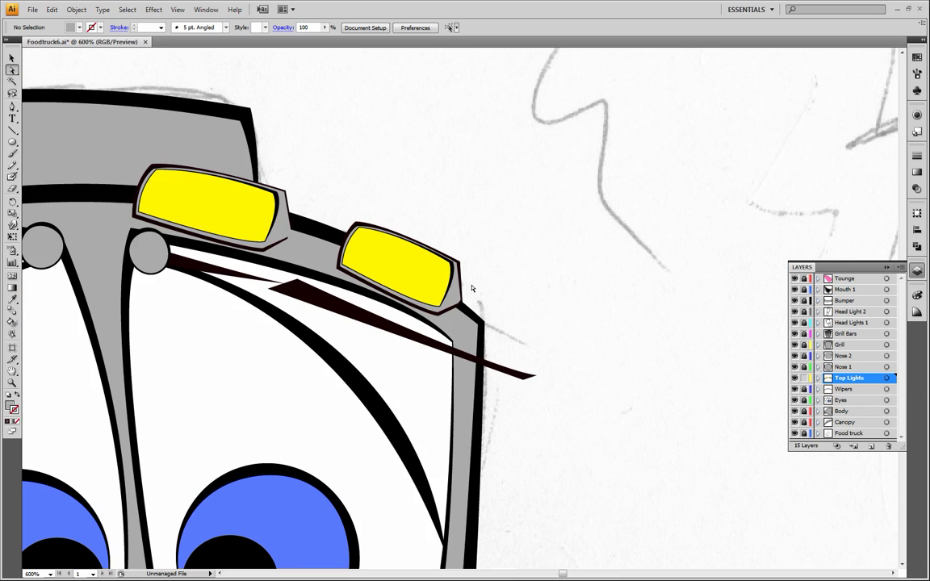
left_click(442, 279)
left_click_drag(416, 191, 424, 270)
left_click_drag(530, 249, 412, 304)
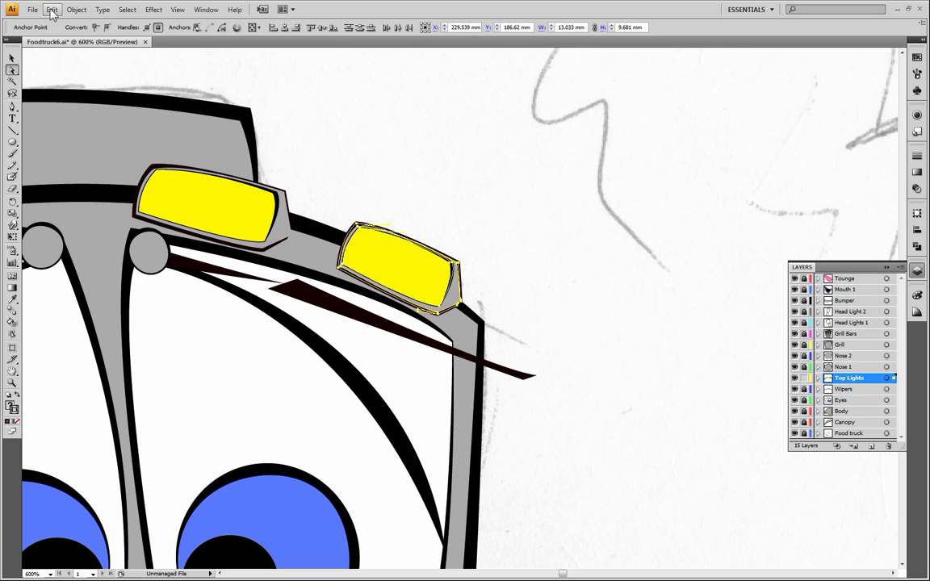
left_click(77, 11)
left_click(51, 52)
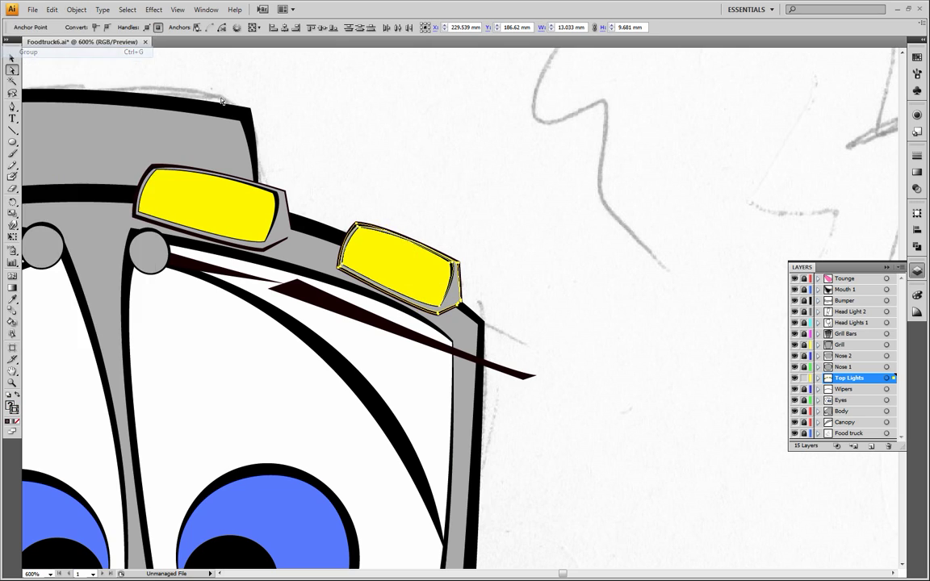
- Move the grouped fourth roof light down the roof to about X 230.42 mm, Y 185.13 mm
left_click_drag(416, 272, 428, 284)
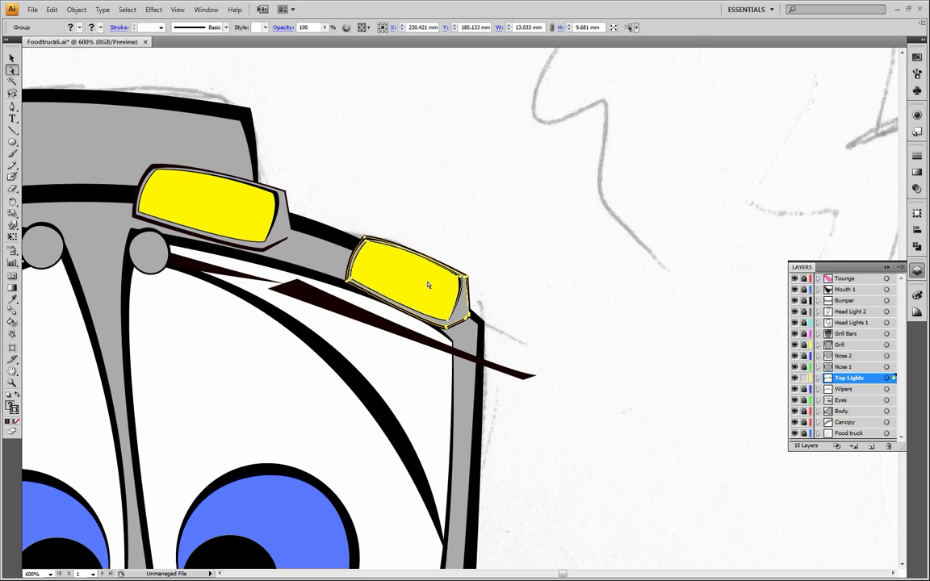
left_click(519, 277)
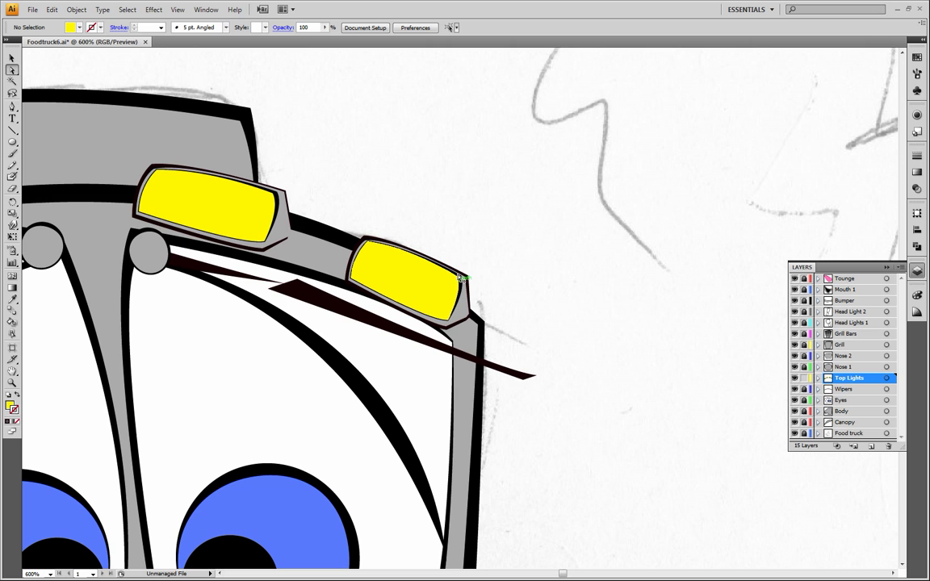
left_click_drag(92, 385, 388, 254)
left_click(13, 383)
left_click(405, 341, "alt")
left_click(406, 341, "alt")
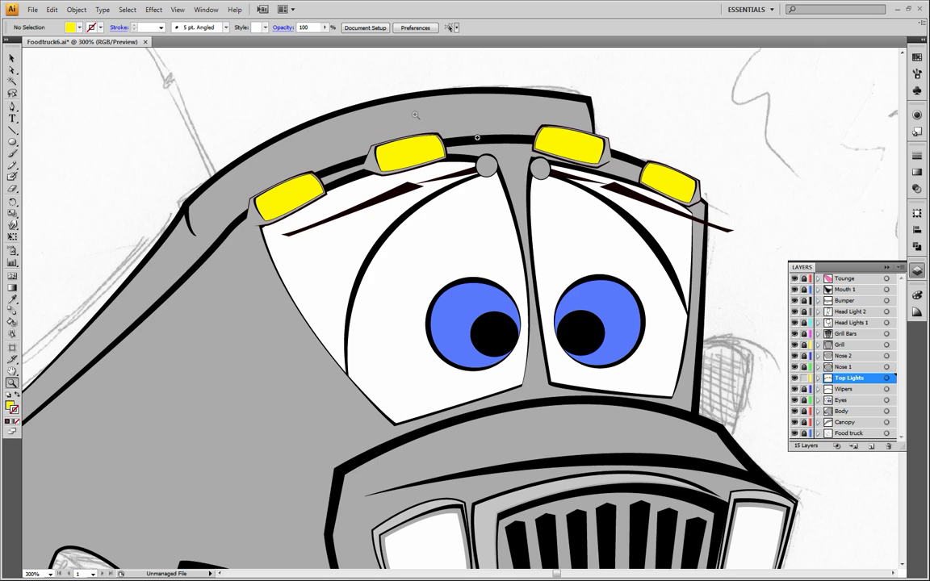
left_click(13, 59)
left_click(673, 187)
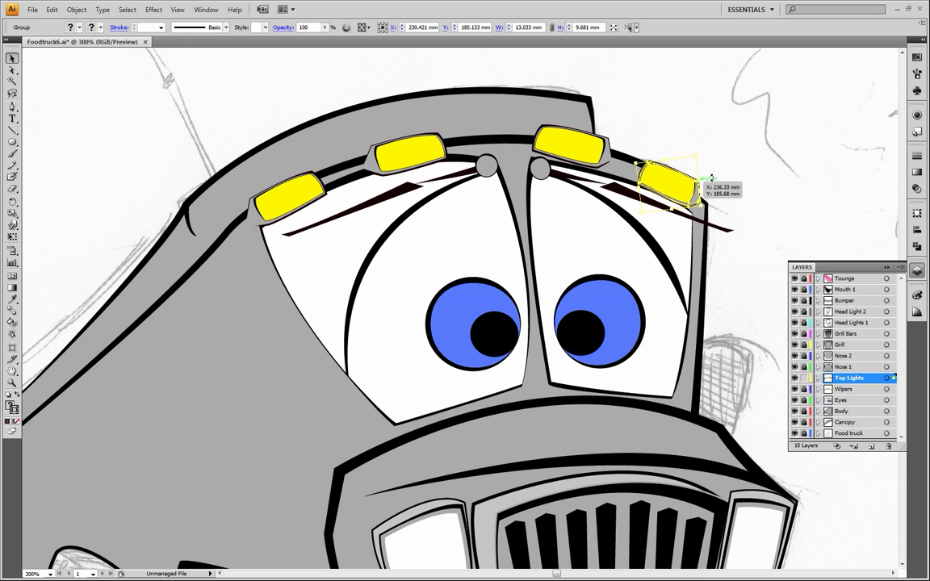
left_click(761, 164)
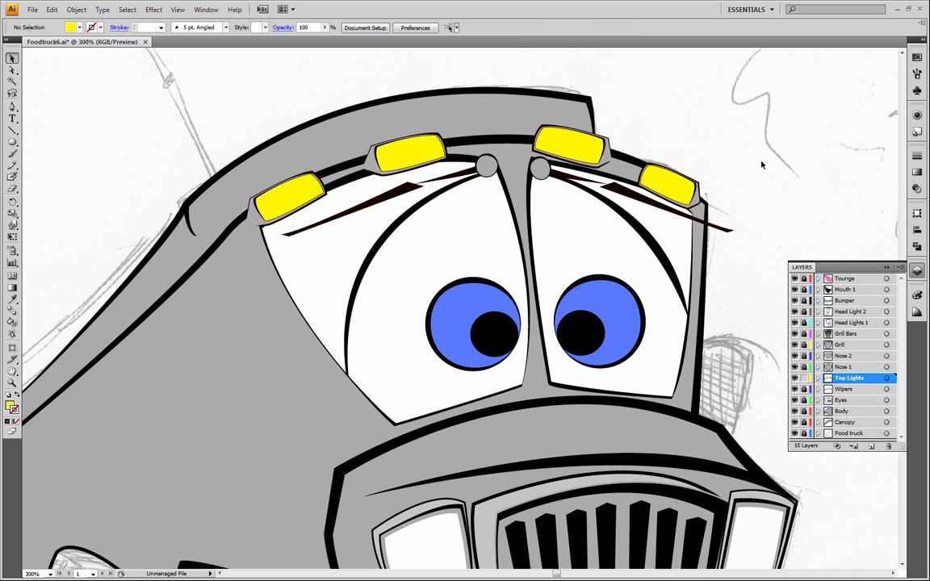
- Shift the third and fourth roof lights slightly outward and down along the roof line
left_click(565, 148)
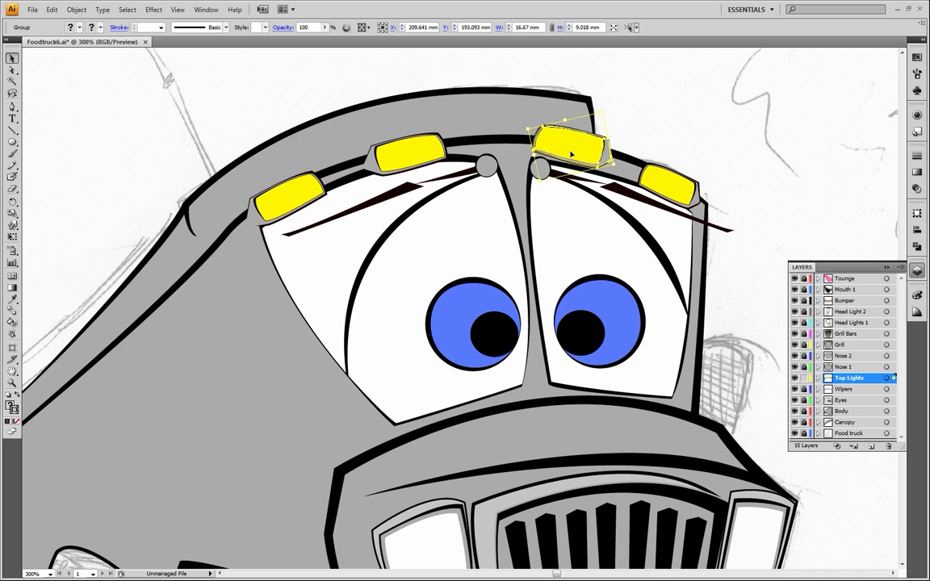
key("Up")
key("Right")
key("Up")
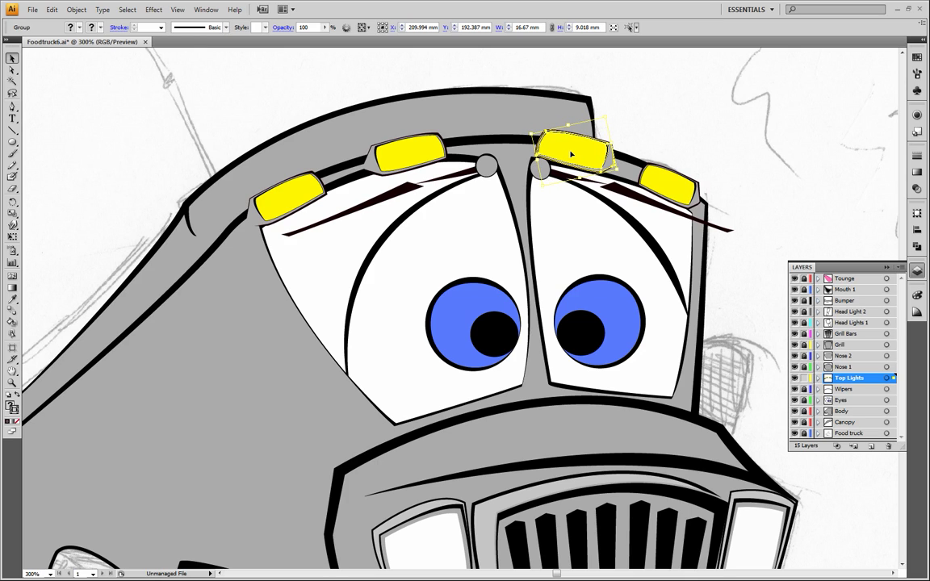
left_click_drag(574, 154, 588, 159)
left_click_drag(662, 189, 675, 191)
left_click(770, 201)
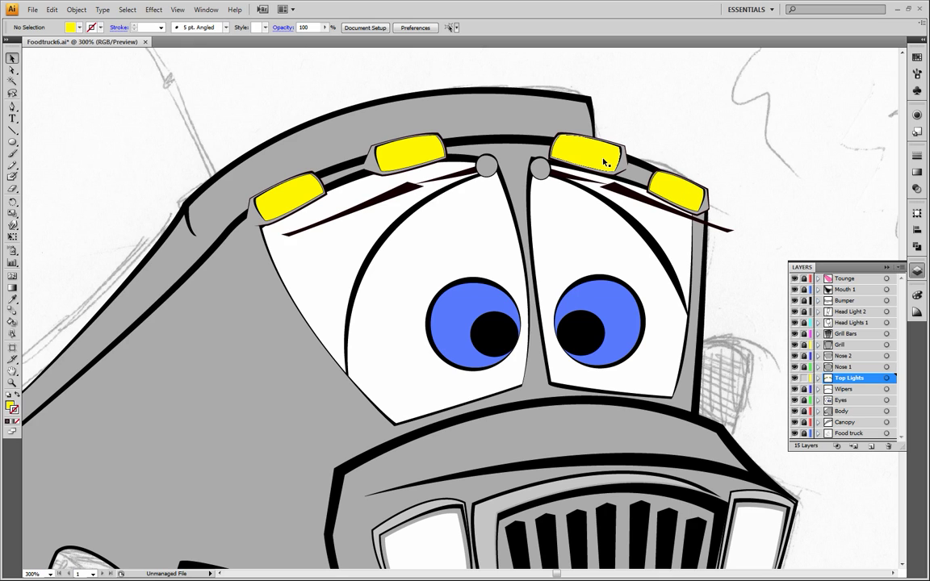
left_click_drag(601, 159, 603, 159)
left_click(670, 146)
- Unlock all the artwork layers from Tounge down to Canopy, keeping the Food truck sketch layer locked
left_click(12, 383)
left_click(374, 308, "alt")
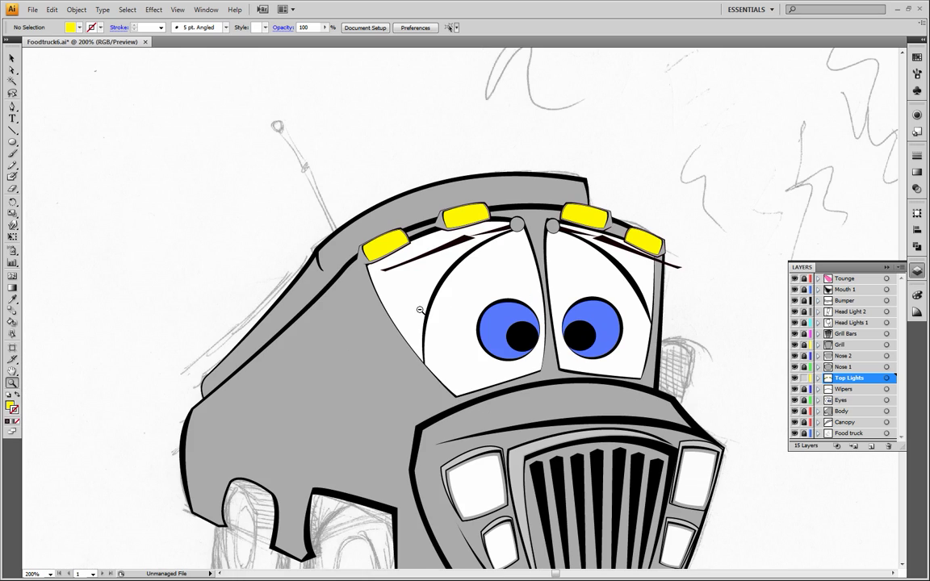
left_click(421, 309, "alt")
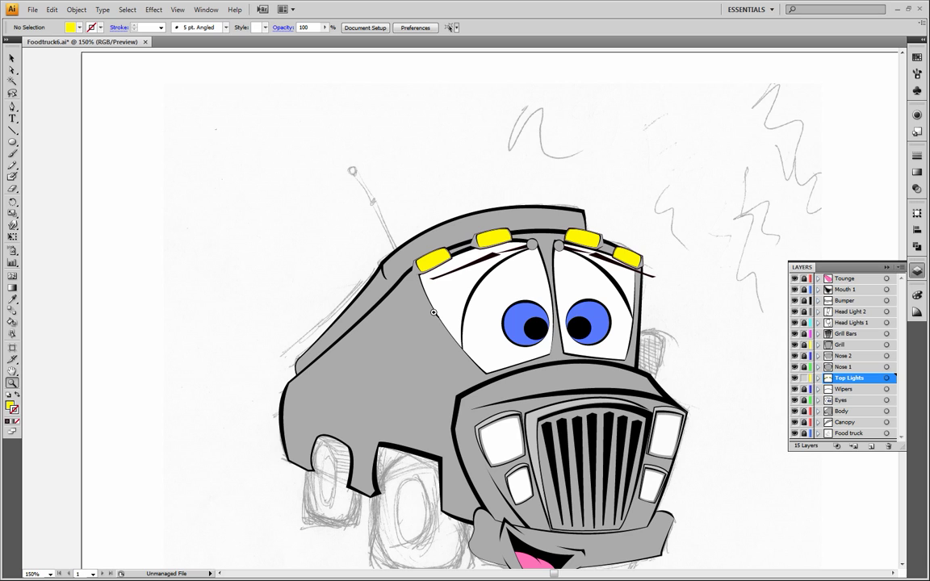
left_click_drag(442, 314, 378, 248)
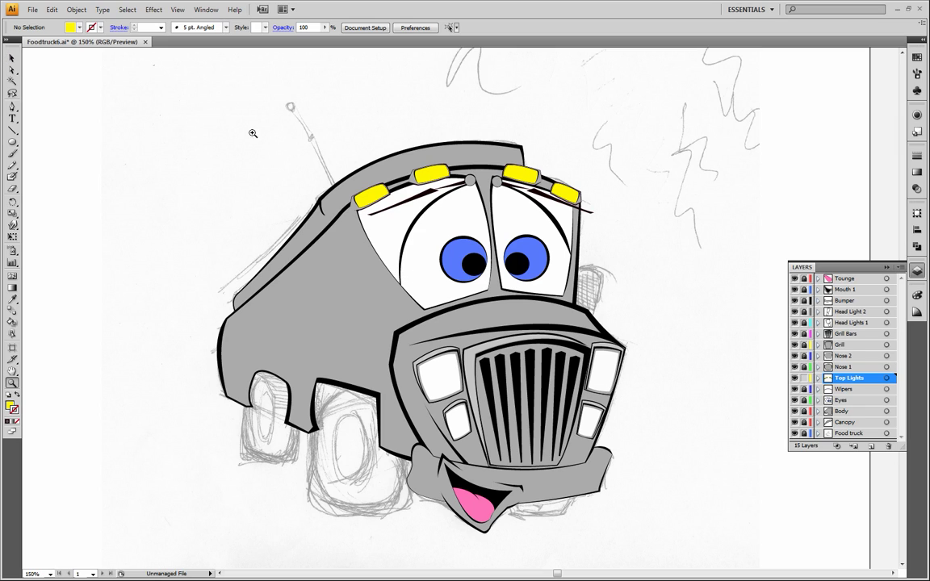
left_click(793, 379)
left_click(793, 378)
left_click_drag(804, 279, 804, 422)
- Select all the truck artwork and lower its opacity to 21% so the sketch shows through
left_click(12, 58)
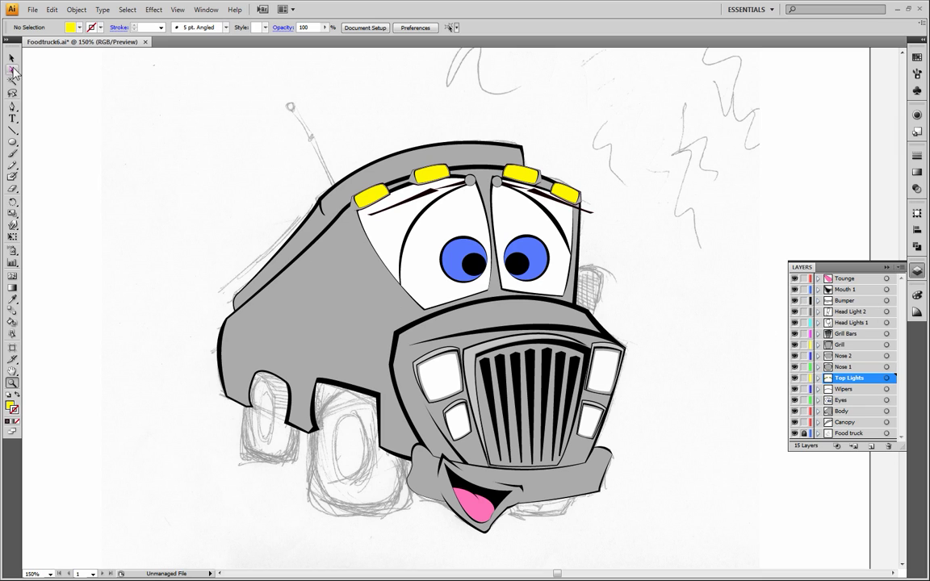
left_click_drag(125, 84, 602, 494)
left_click(323, 27)
left_click_drag(323, 38, 279, 39)
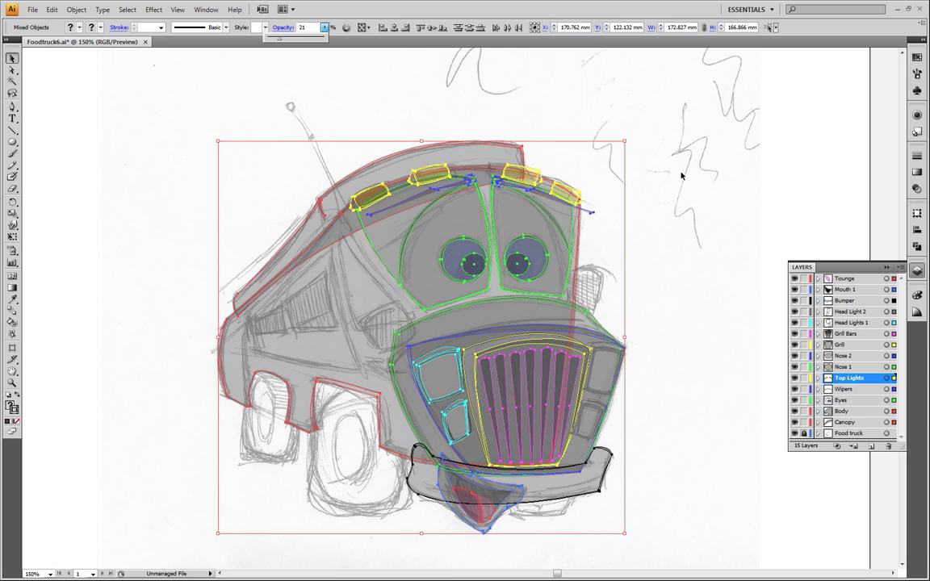
left_click(685, 181)
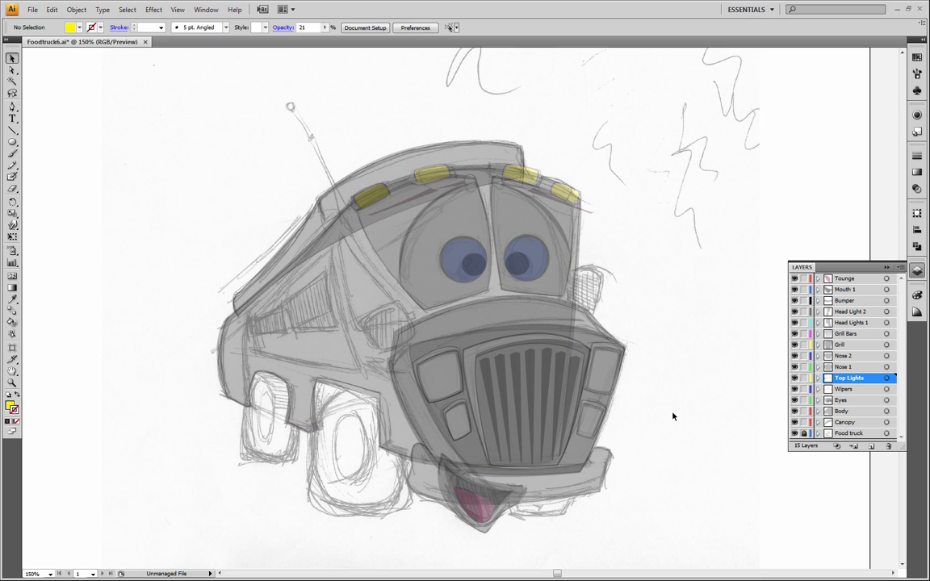
- Add a new layer directly above the Body layer and name it Food side window
left_click(839, 411)
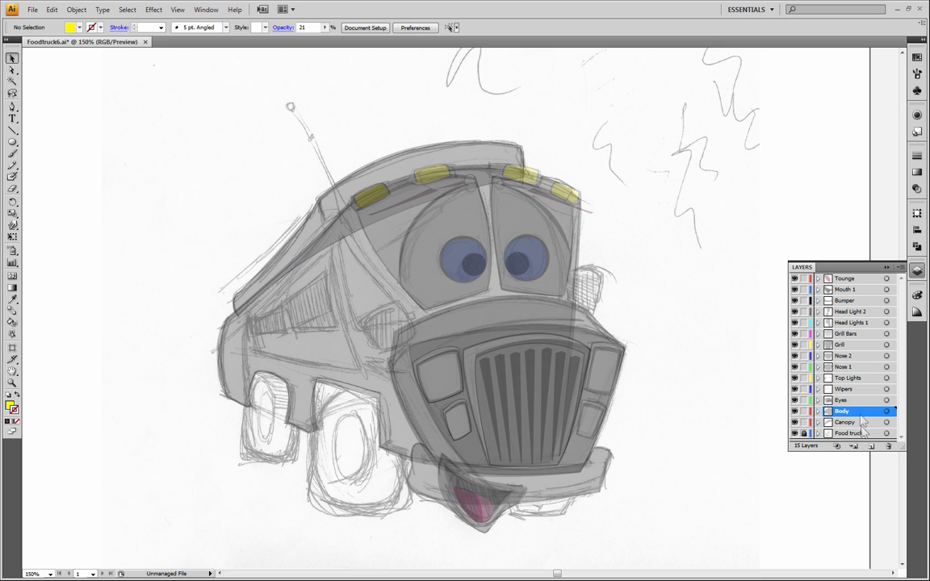
key("ctrl+l")
double_click(847, 414)
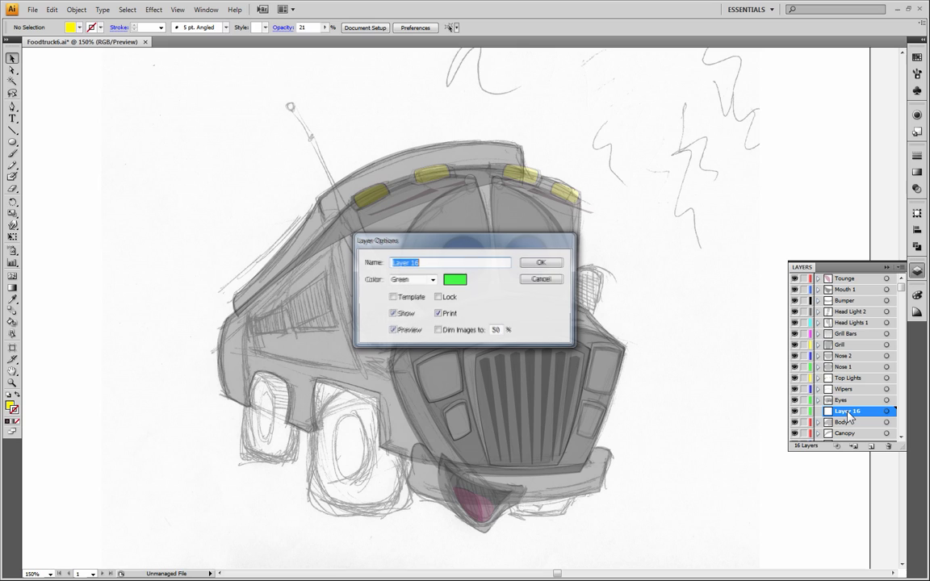
key("BackSpace")
type("Food side window")
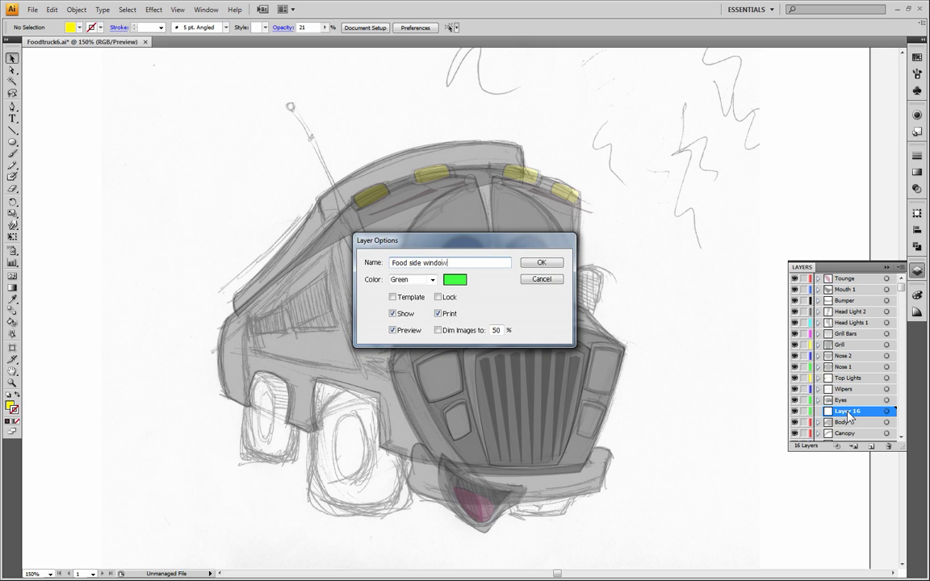